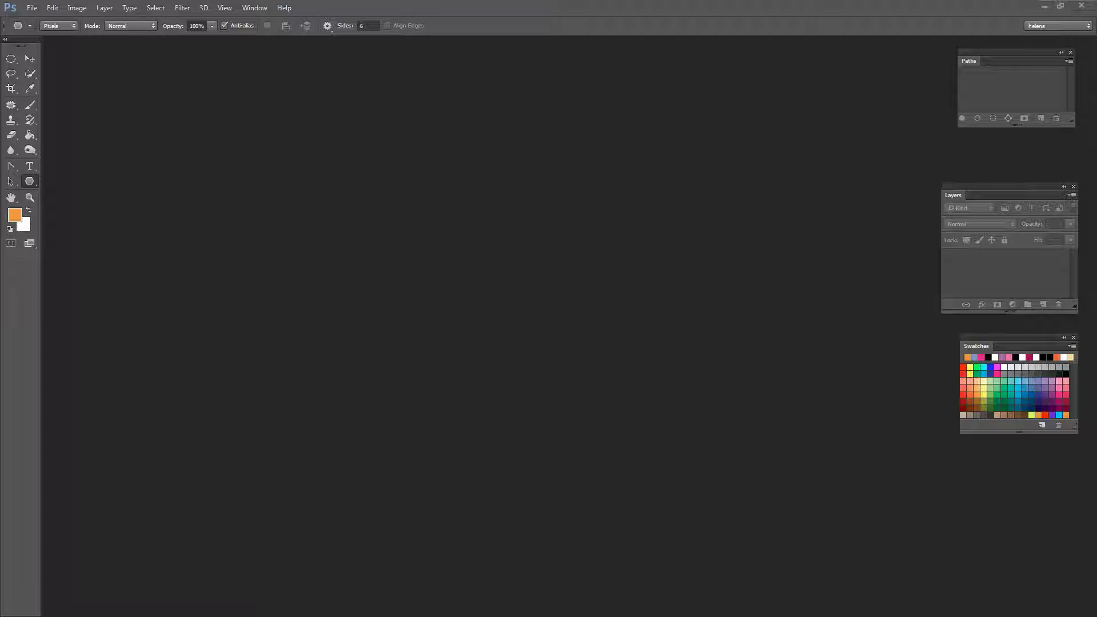
Create a 600 × 600 pixel RGB document at 150 pixels/inch with transparent background, and move its window toward the workspace centre
click(32, 8)
click(42, 20)
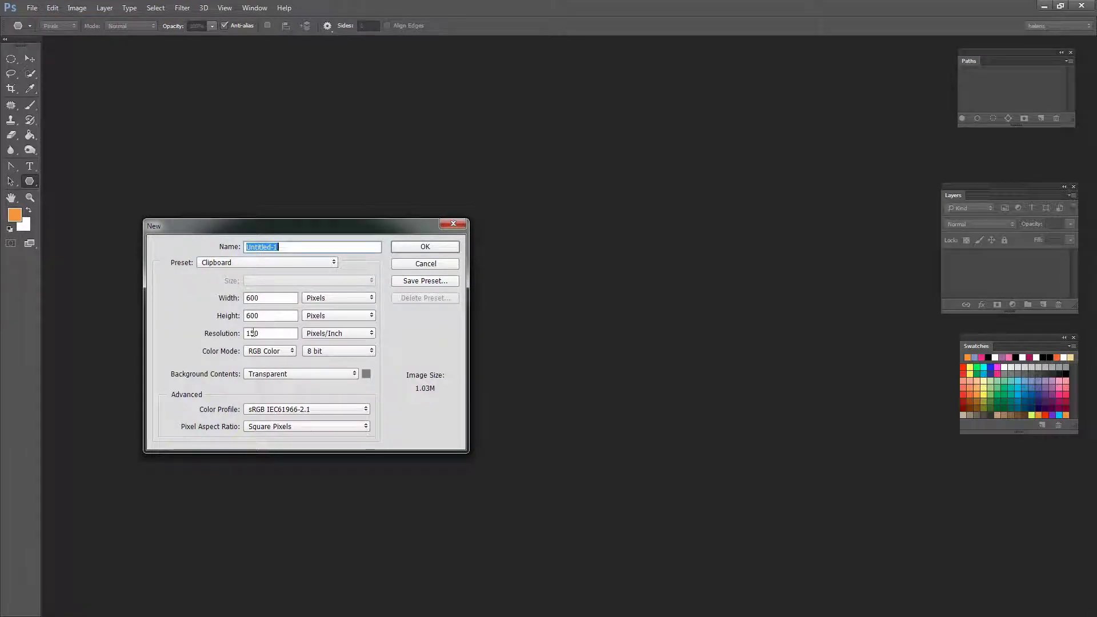
click(425, 249)
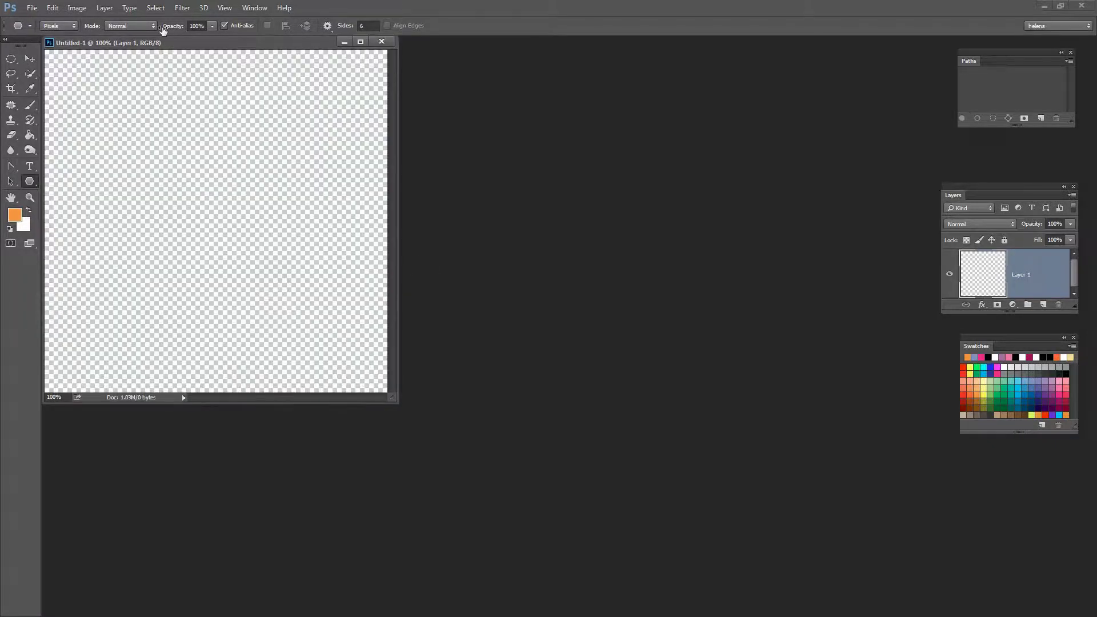
drag(169, 43, 343, 134)
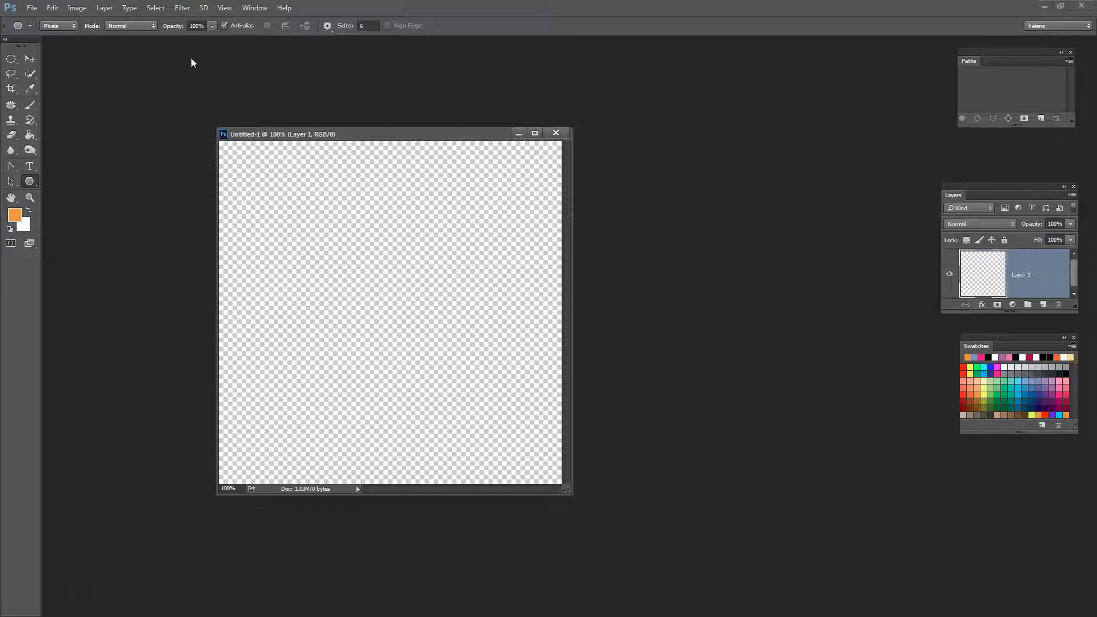
Add a horizontal guide at 50% and a vertical guide at 50% to mark the canvas centre
click(225, 8)
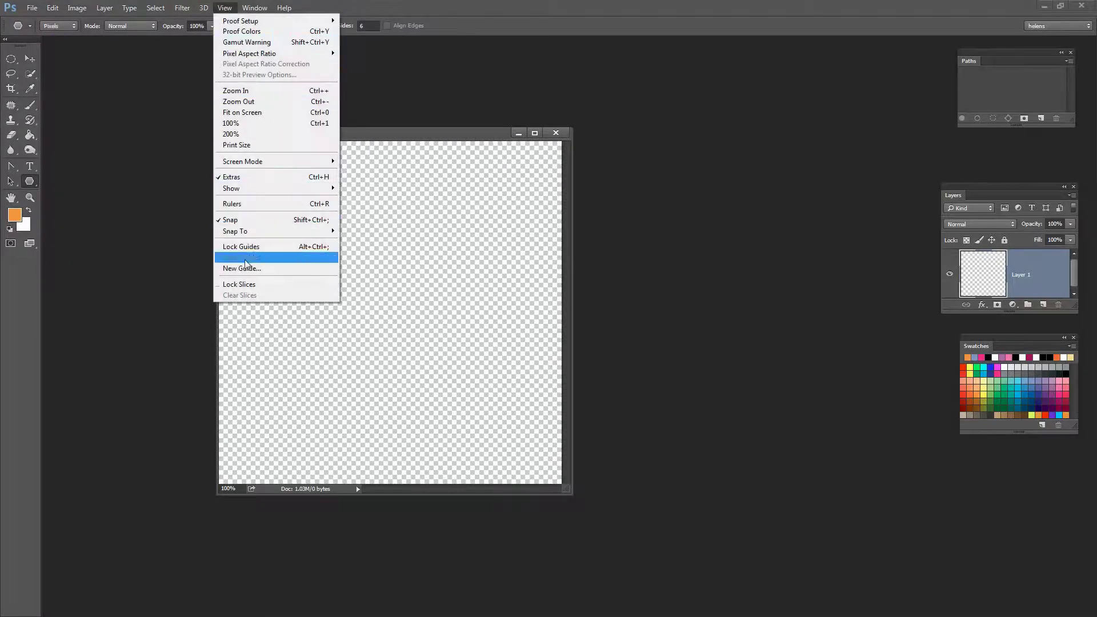
click(245, 268)
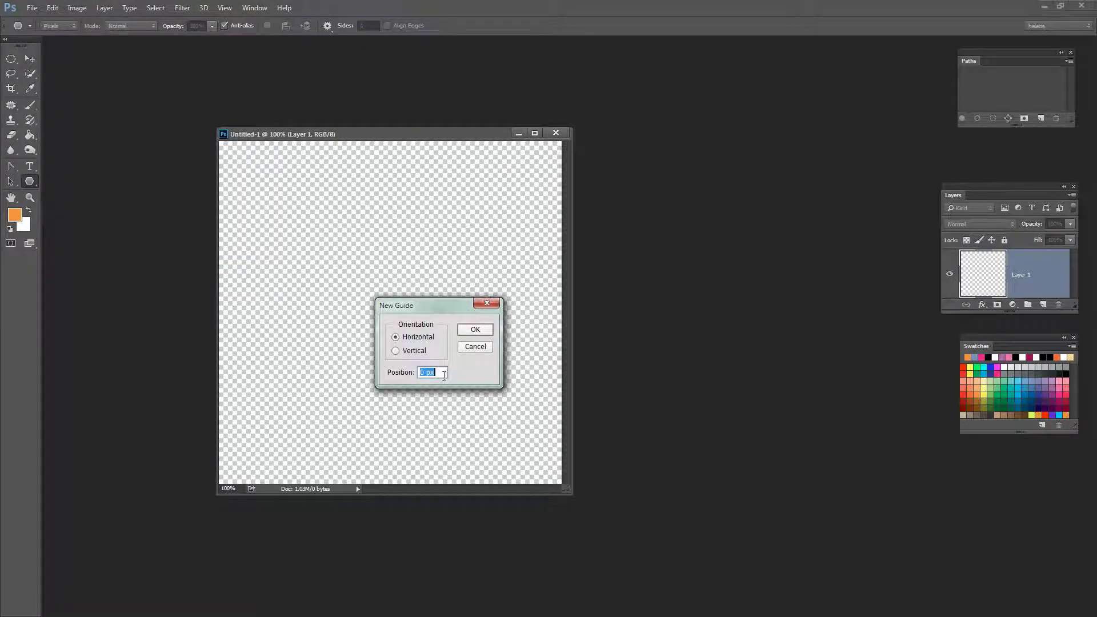
text(50%)
key(Return)
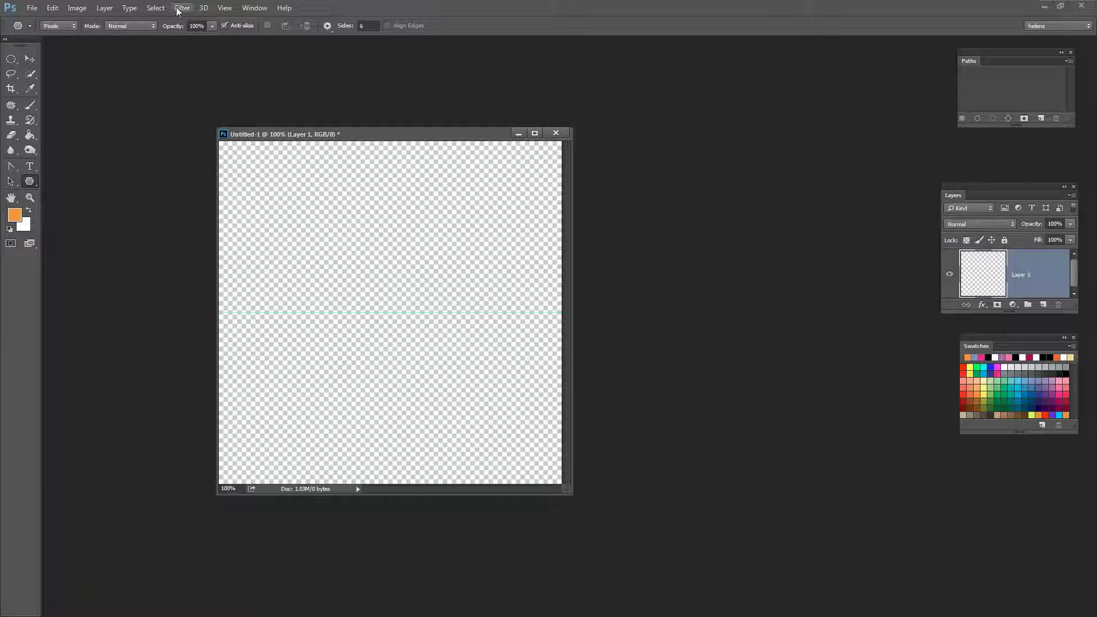
click(225, 9)
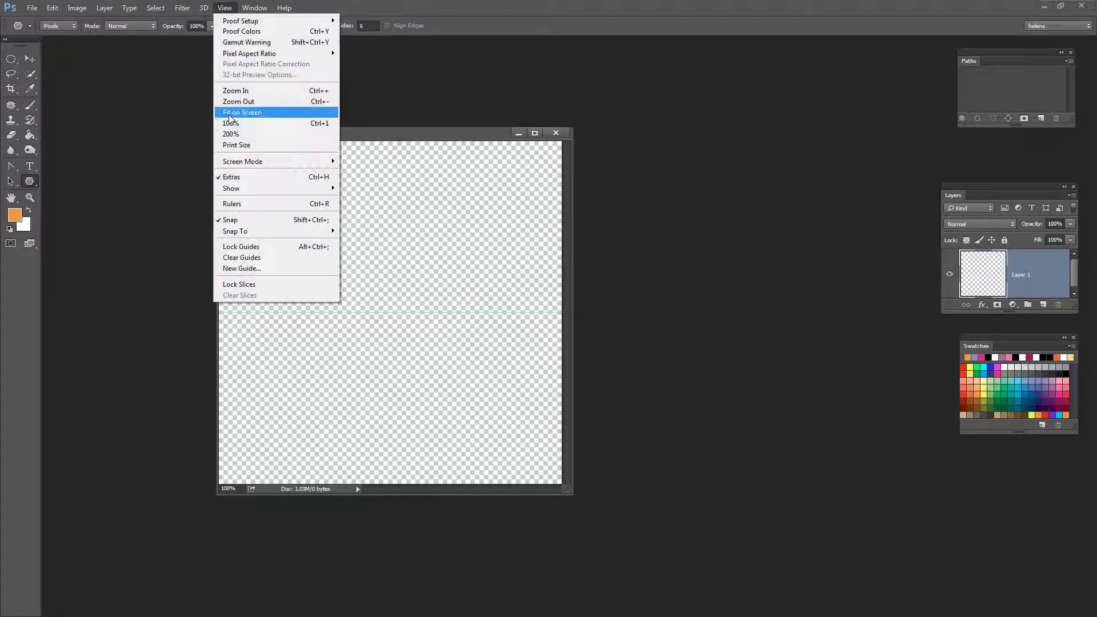
click(247, 273)
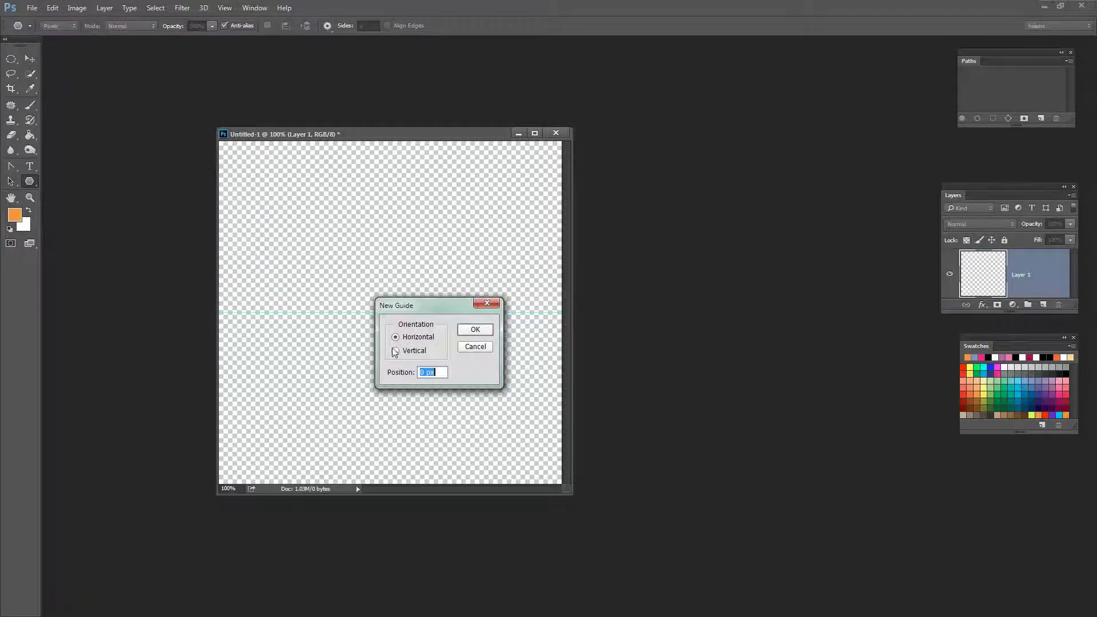
click(396, 351)
text(50%)
key(Return)
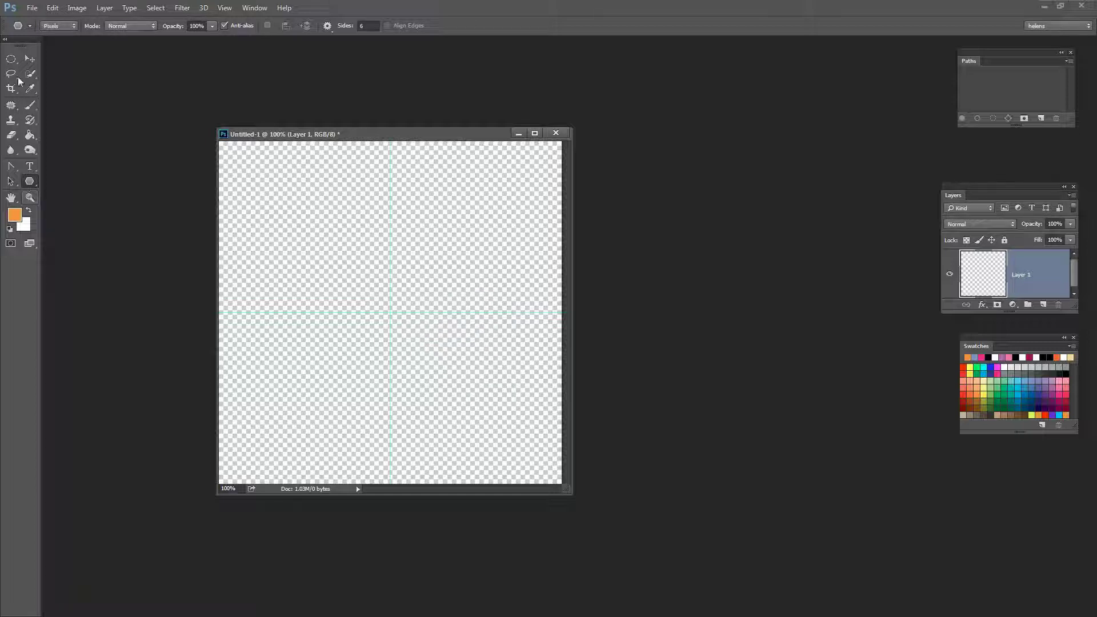
Make a circular selection centred on the guide intersection, fill it with the orange foreground color, and deselect it
click(11, 59)
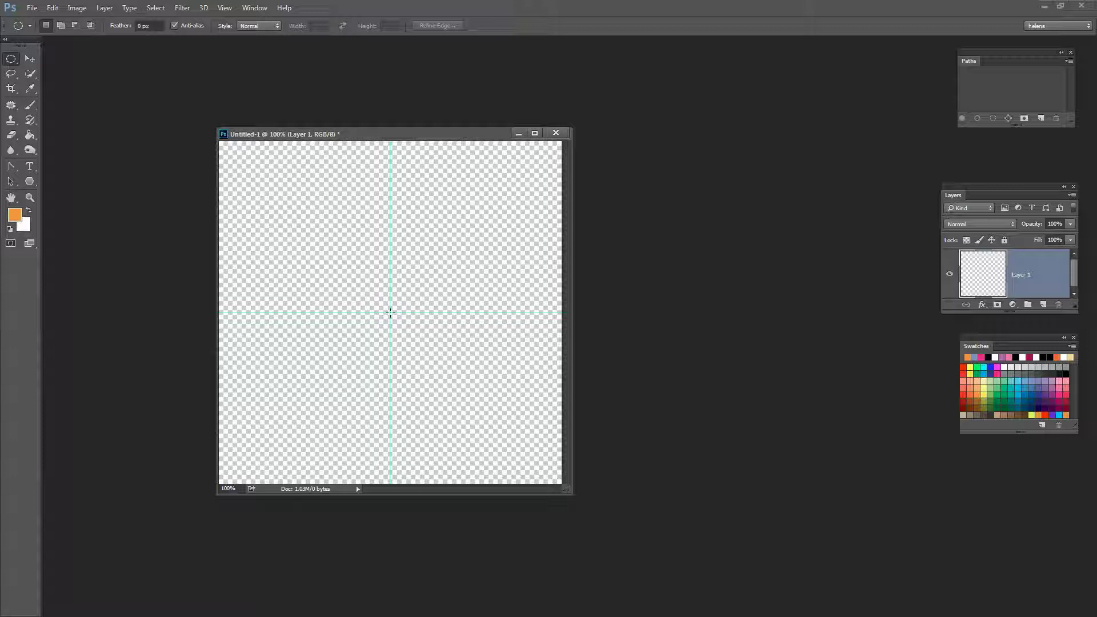
drag(390, 312, 339, 273)
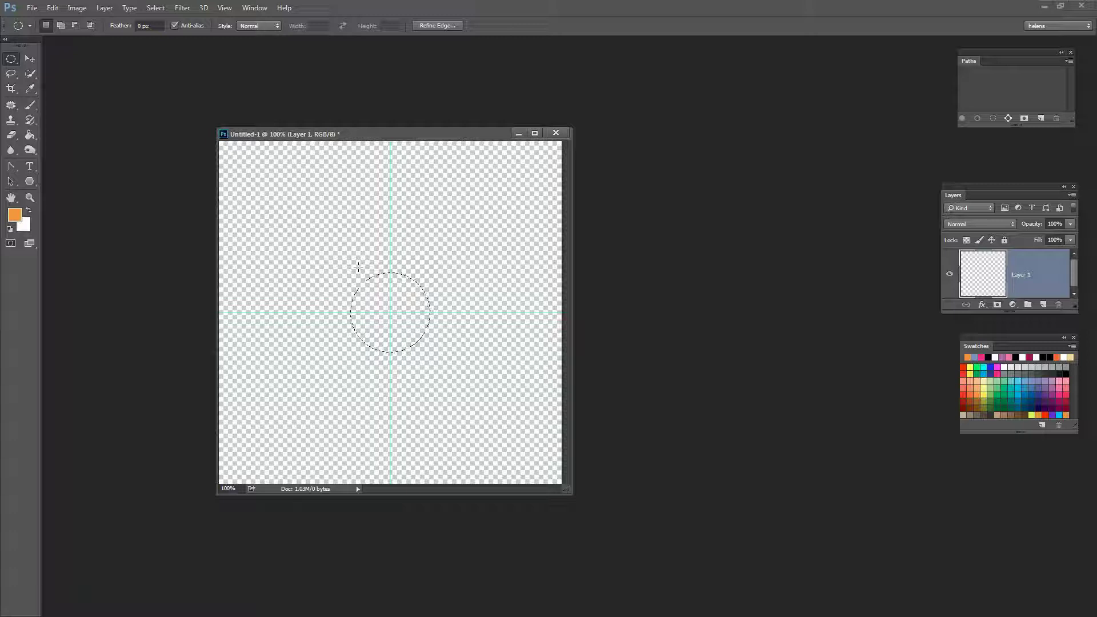
key(alt)
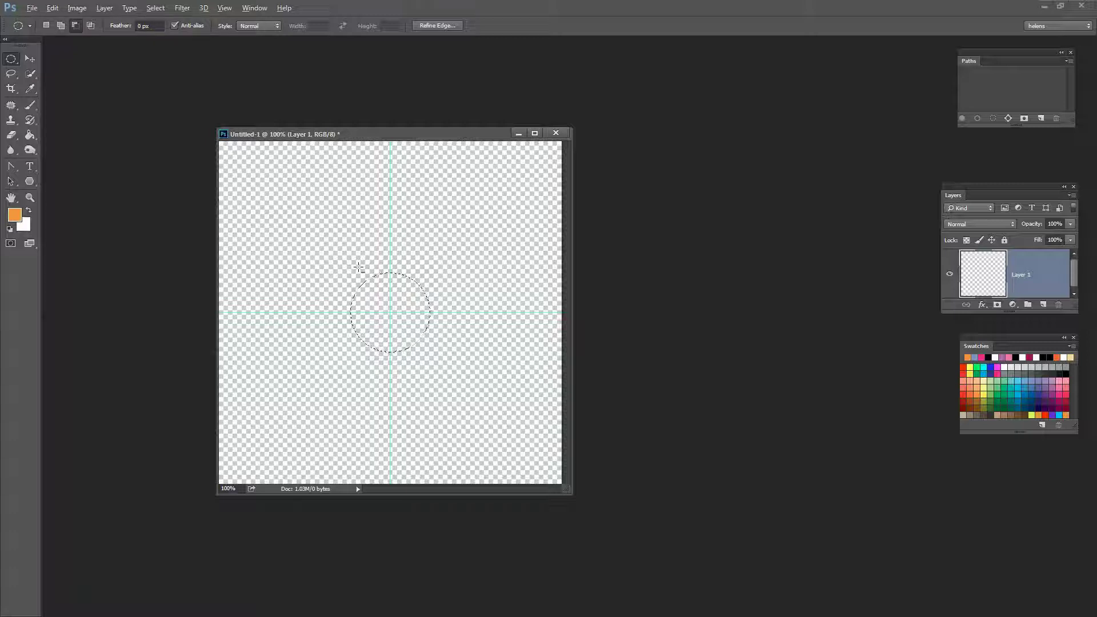
key(alt+BackSpace)
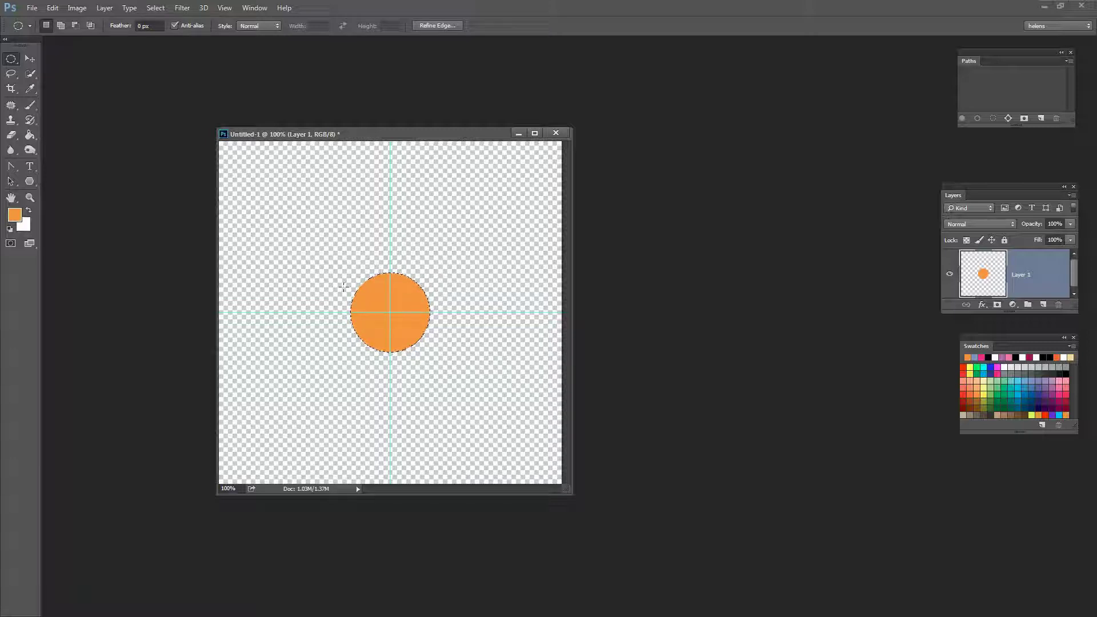
click(374, 299)
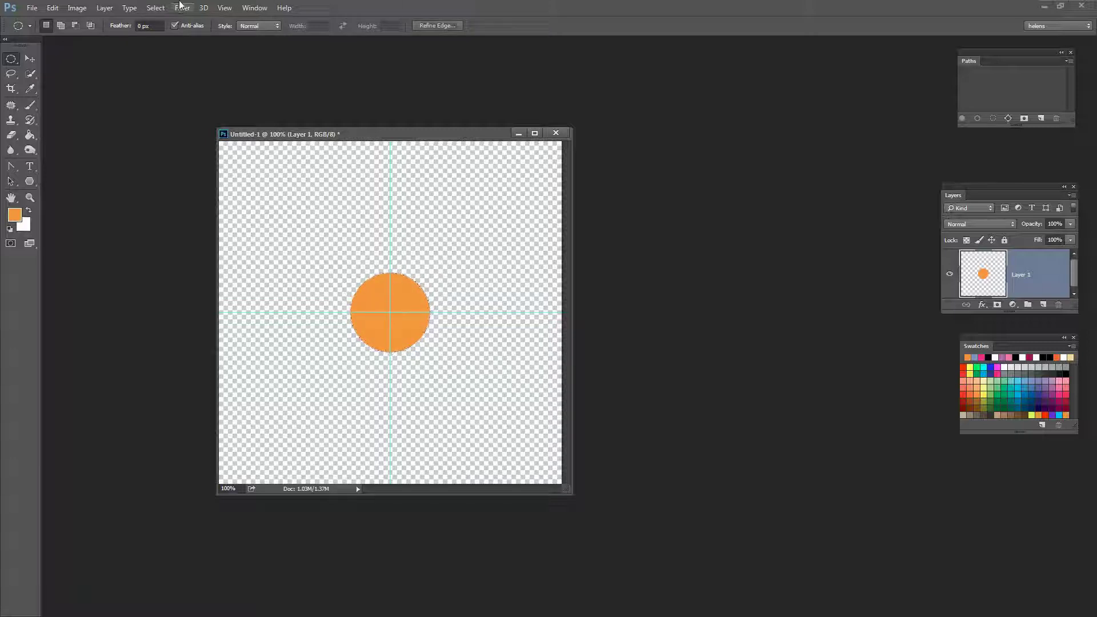
click(151, 9)
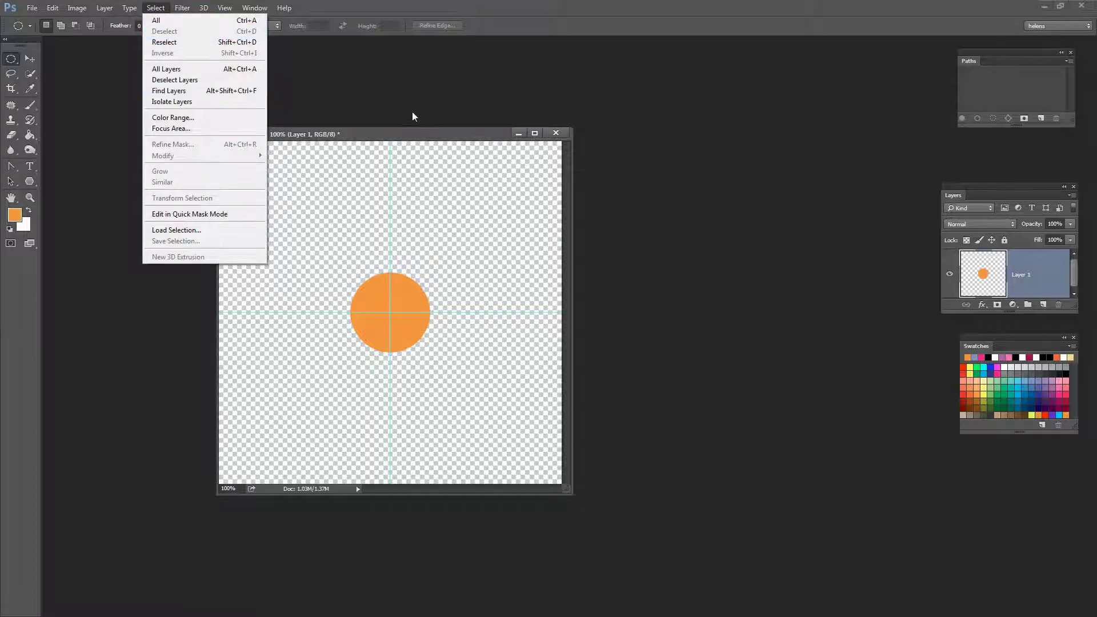
click(403, 139)
Move the Layers panel closer to the document, enlarge it, and add a new empty layer above the circle
drag(983, 187, 775, 178)
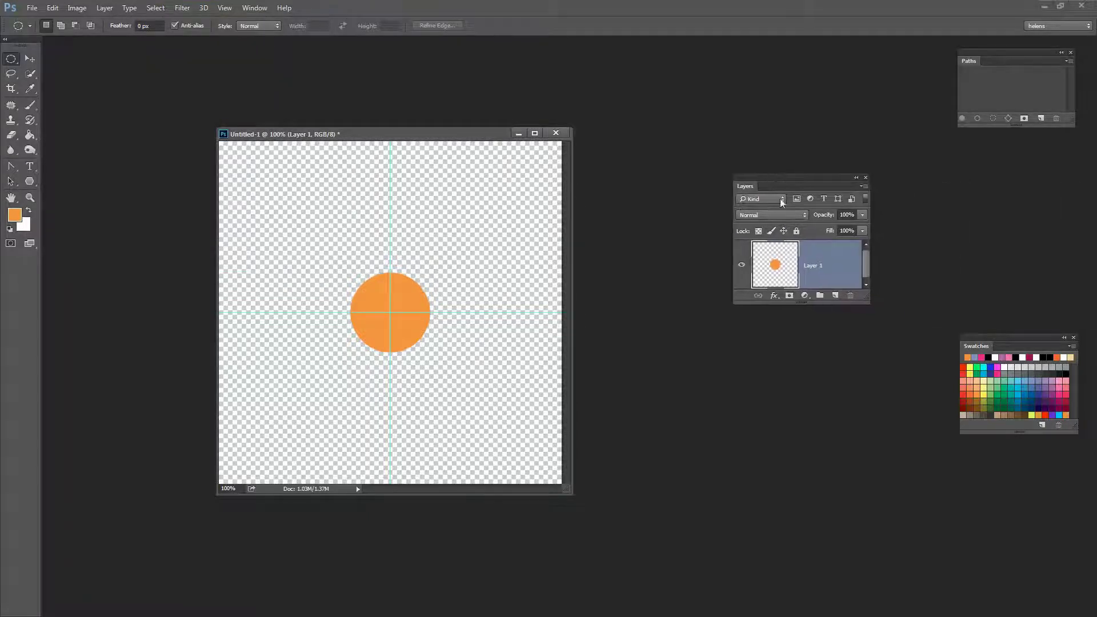
drag(868, 308, 898, 438)
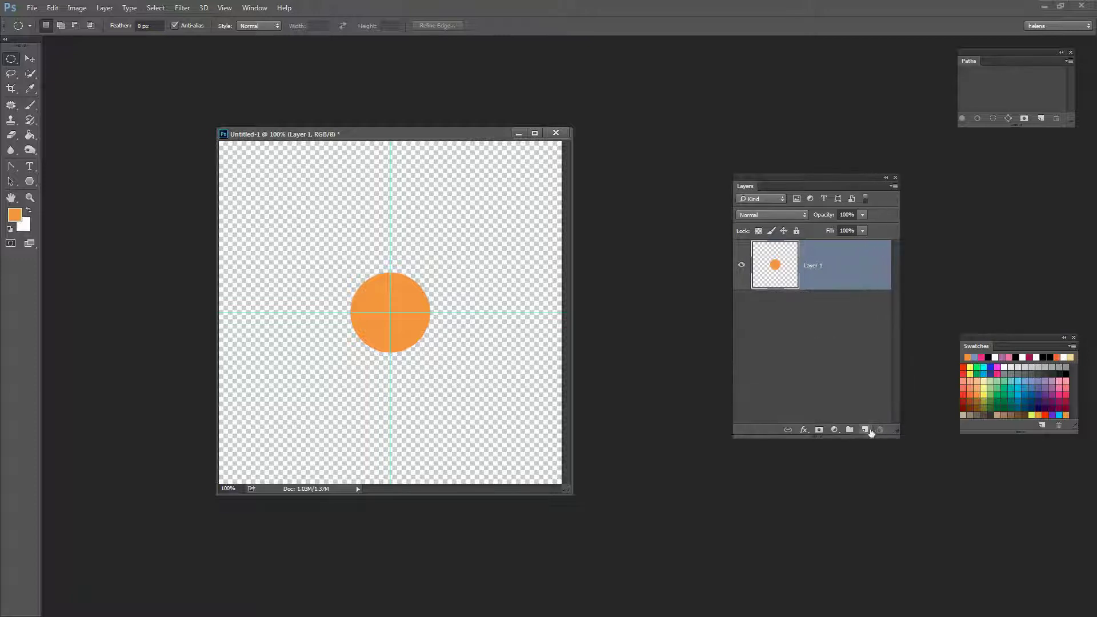
click(865, 429)
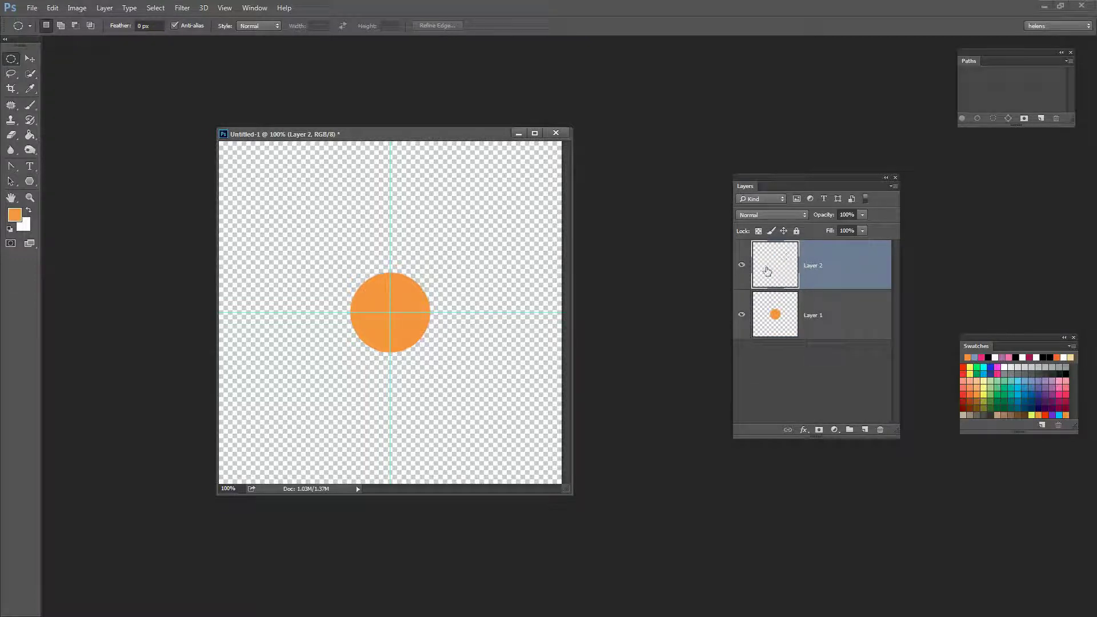
Draw an orange star from the guide intersection on the new layer using the Polygon tool in Pixels mode, 5 sides, Star enabled
click(30, 181)
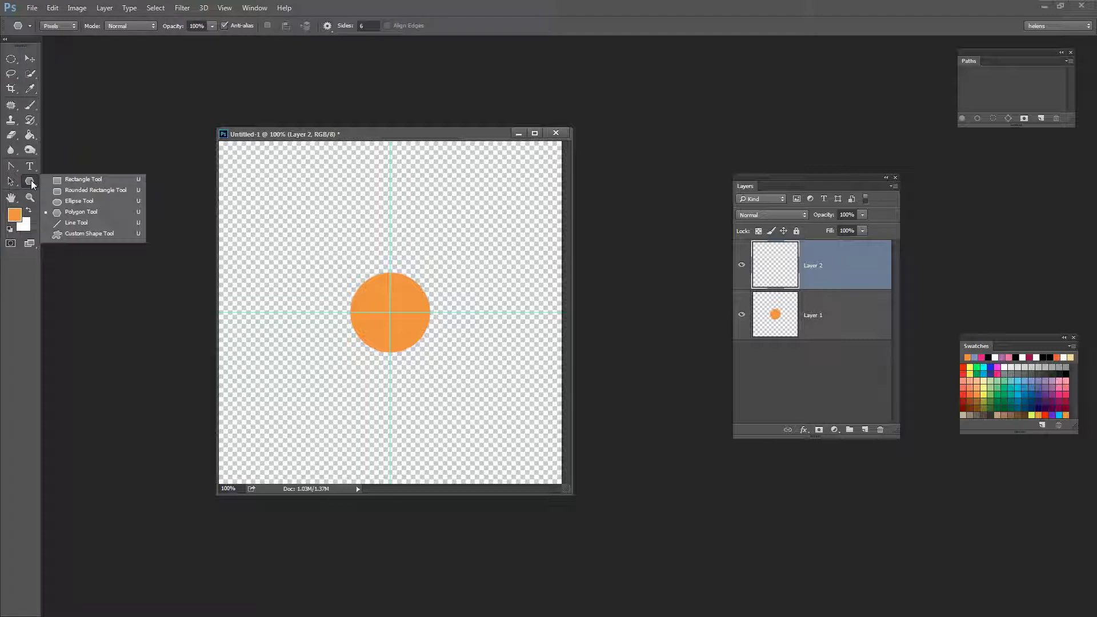
click(76, 212)
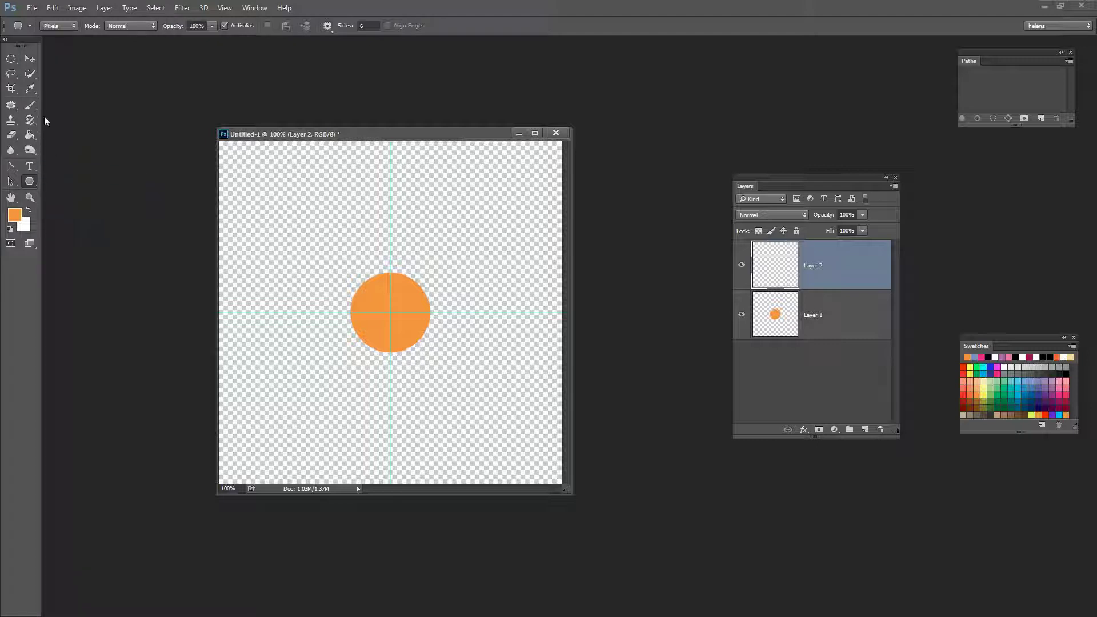
click(49, 26)
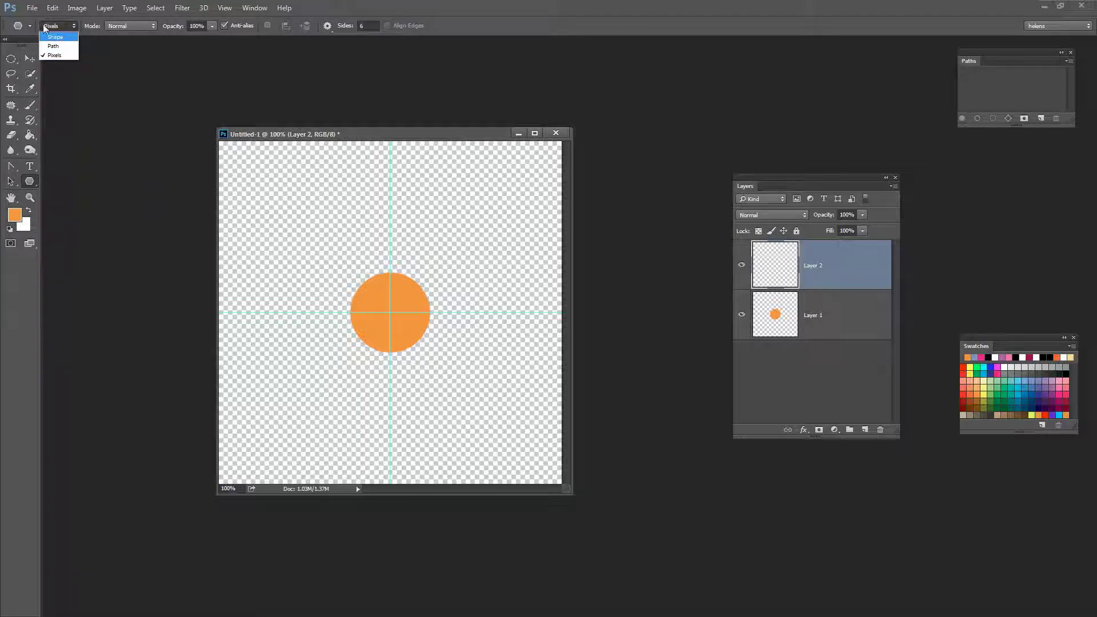
click(54, 59)
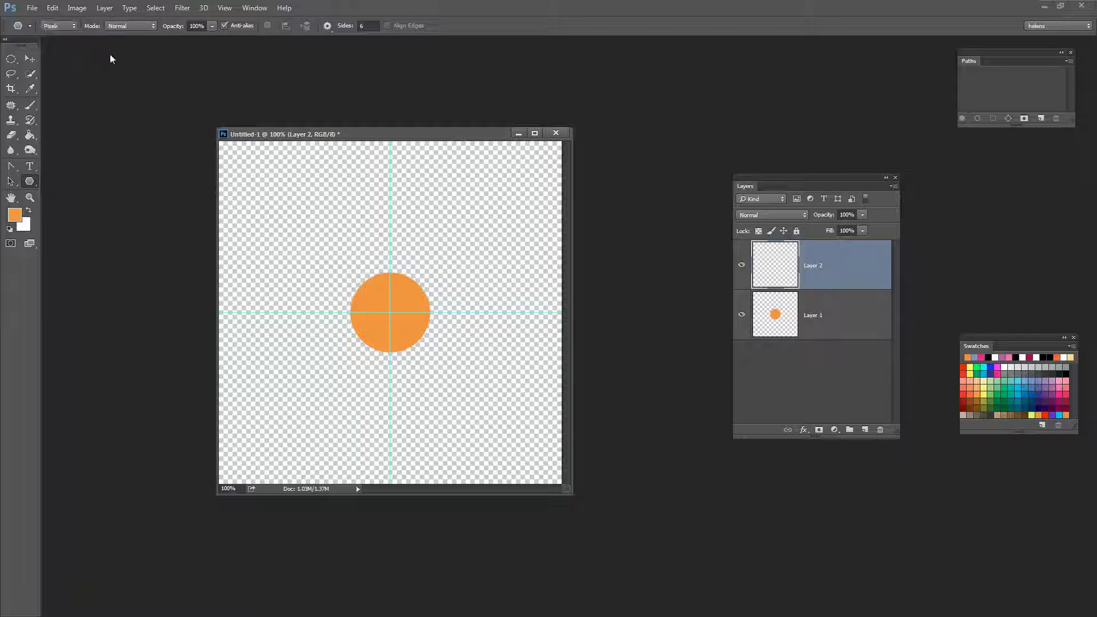
click(364, 26)
key(Return)
click(327, 26)
click(293, 68)
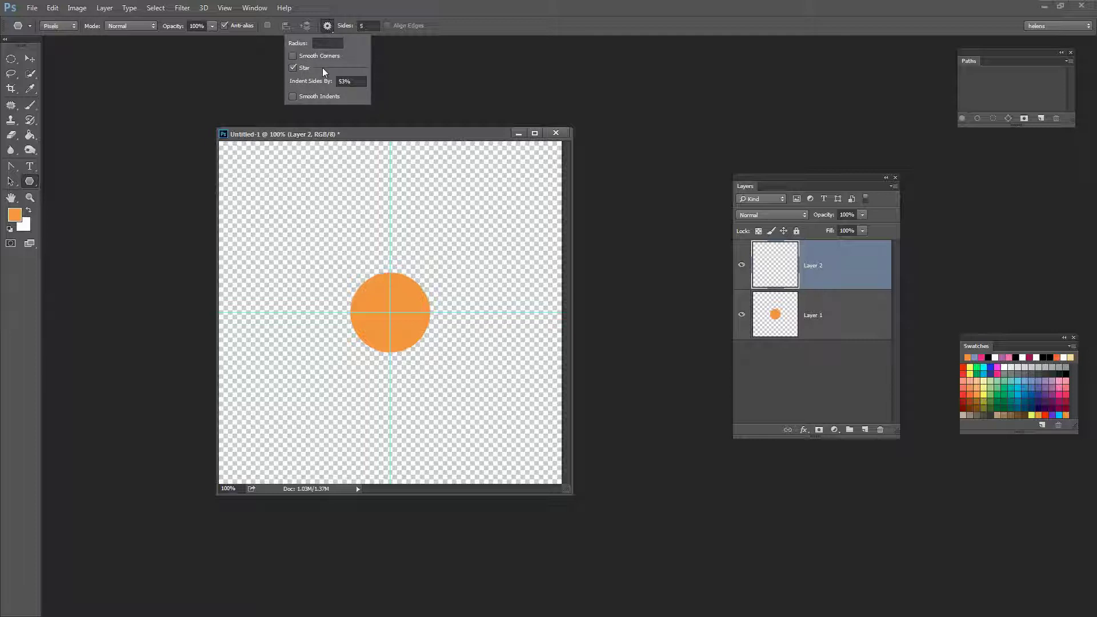
click(389, 312)
drag(390, 312, 311, 287)
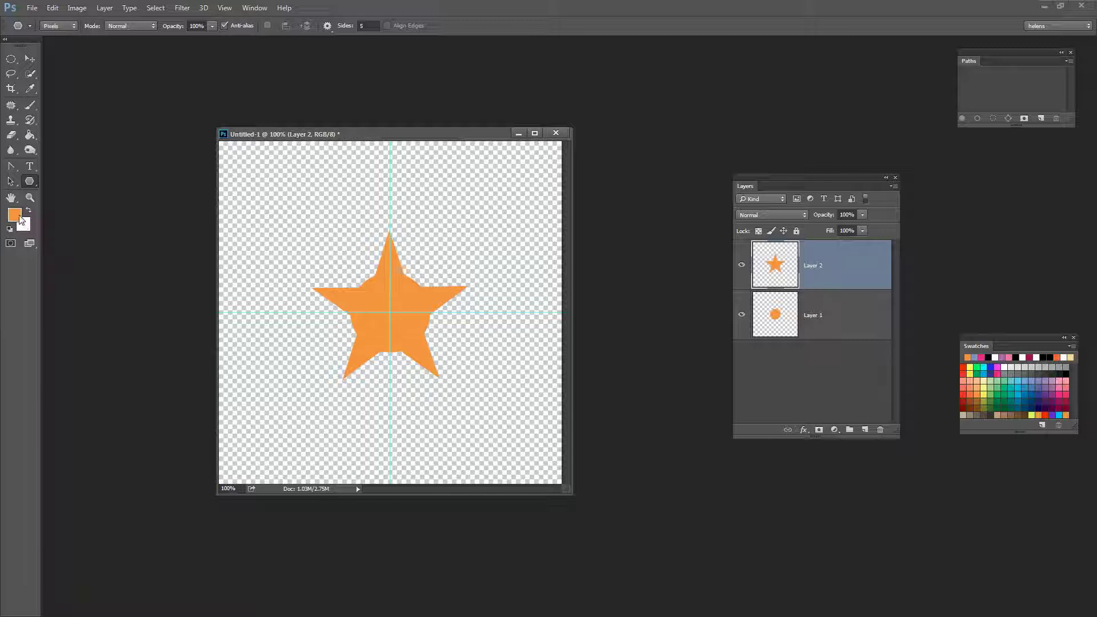
Fill the star with light blue while the circle layer is hidden, locking transparent pixels only for the fill, and show the circle again
click(741, 314)
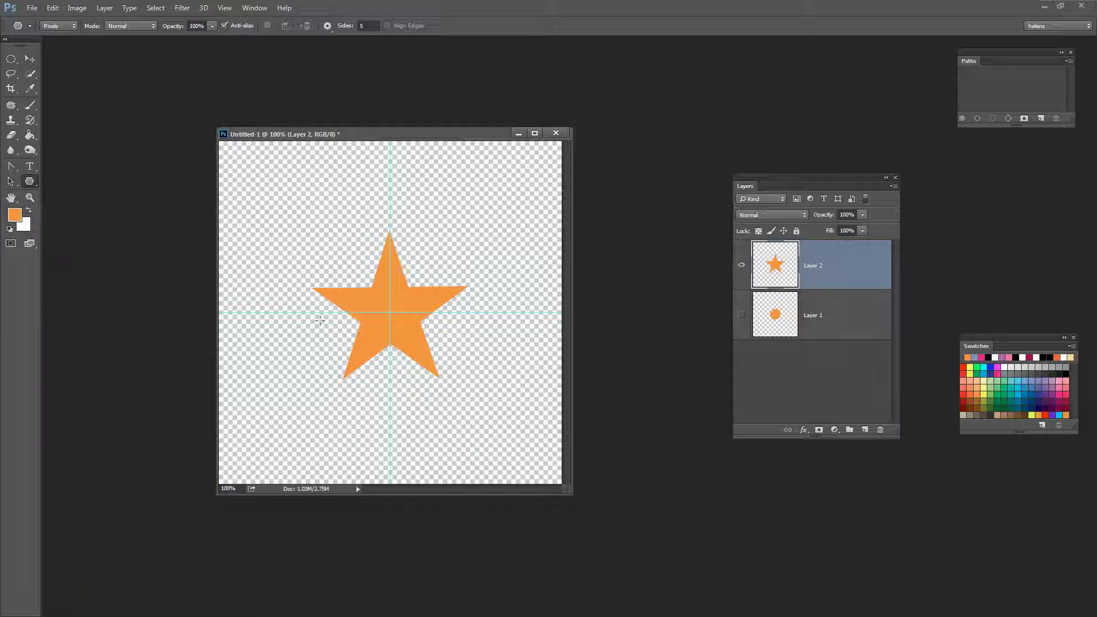
click(1016, 381)
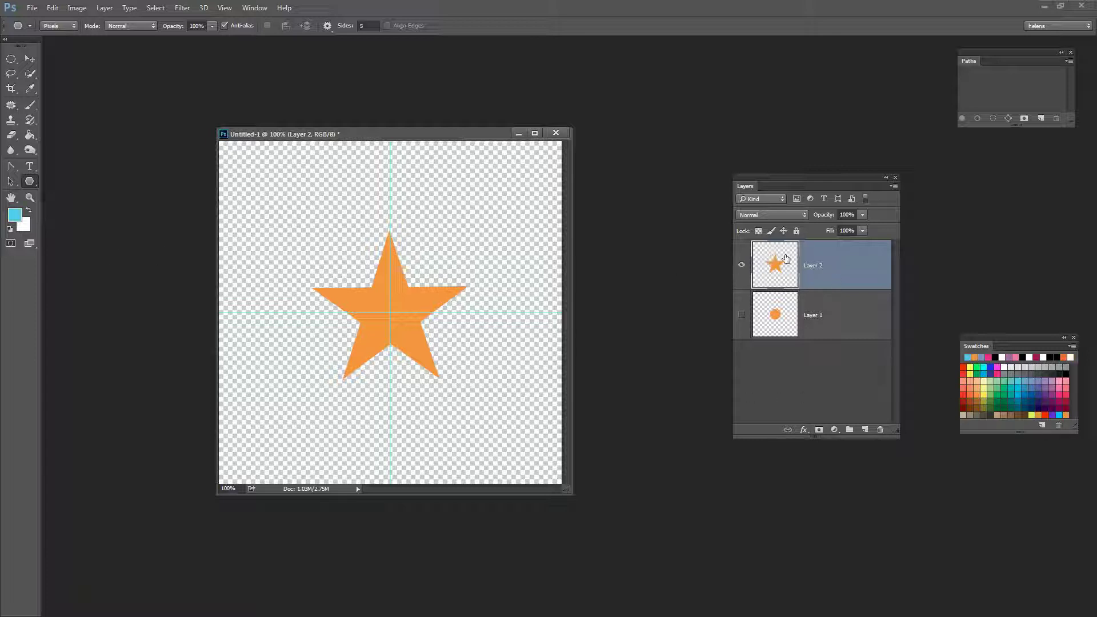
click(758, 230)
key(alt+BackSpace)
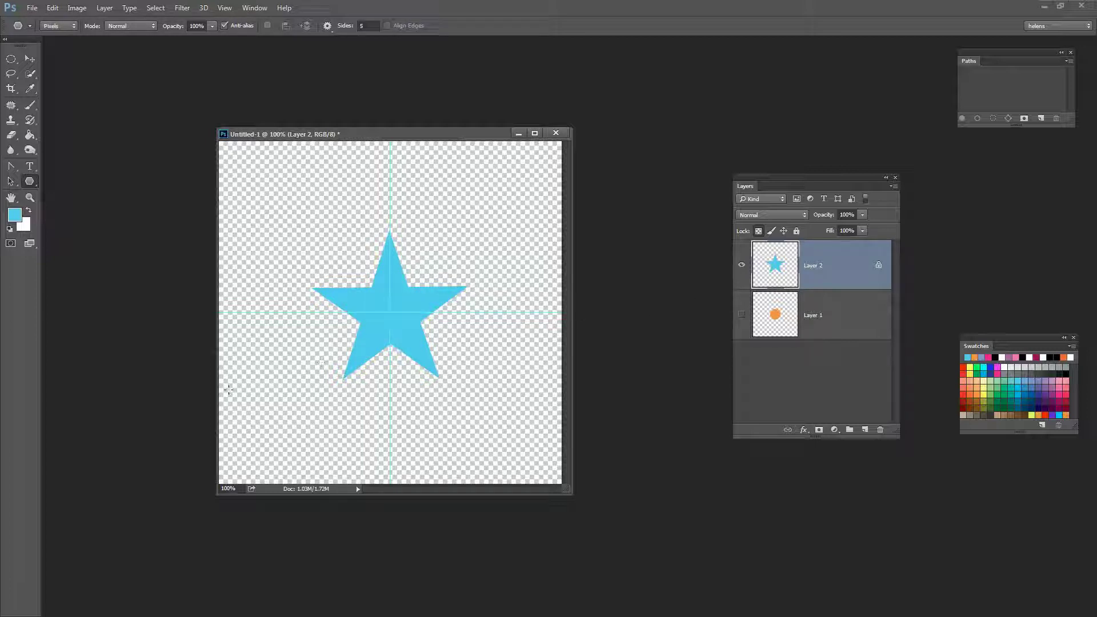
click(759, 231)
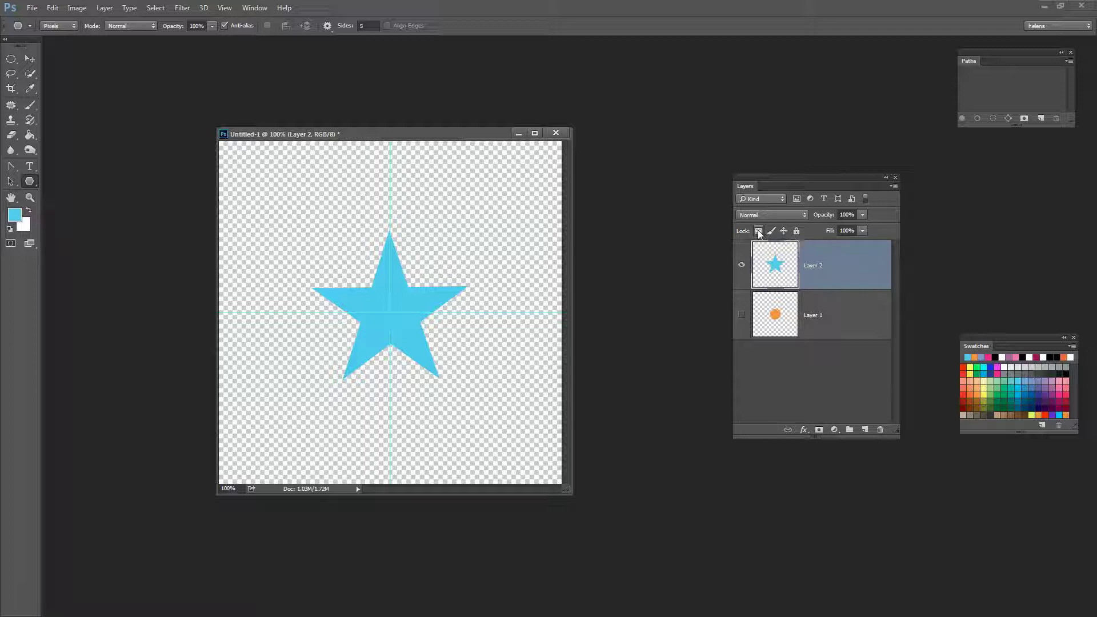
click(741, 314)
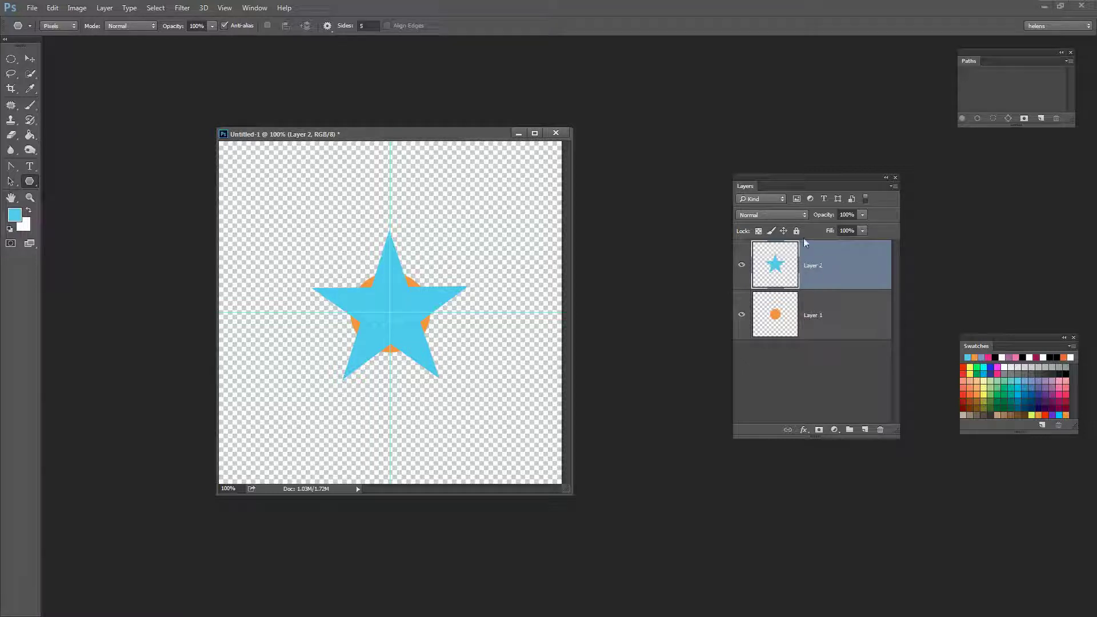
Apply the Offset filter to the star layer with +300 pixels horizontal, +300 pixels vertical and Wrap Around
click(182, 8)
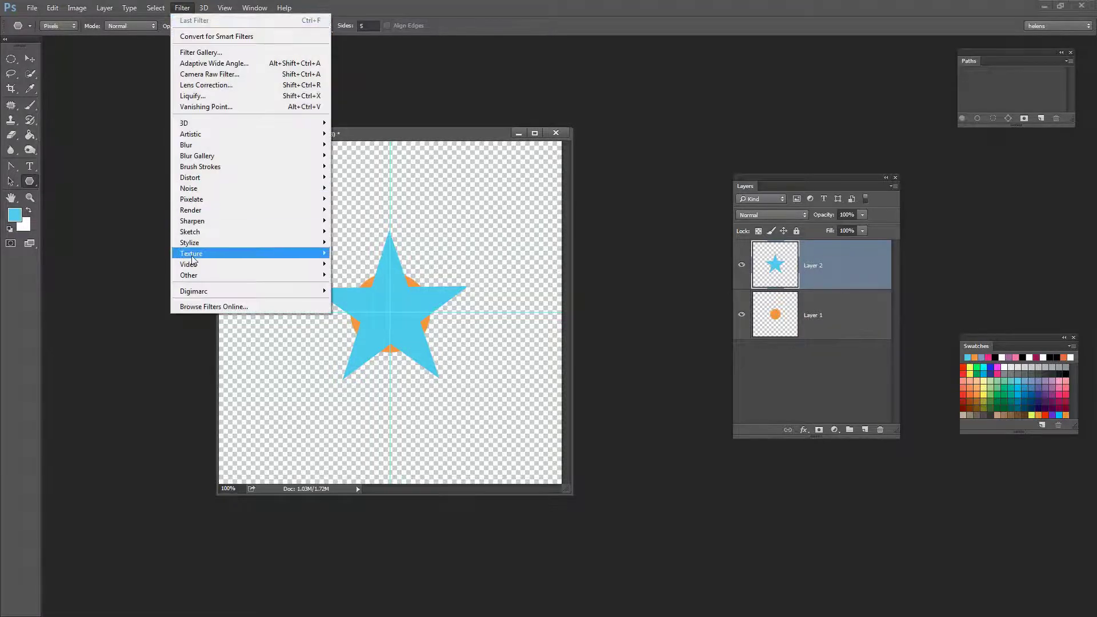
mouse_move(194, 275)
click(138, 319)
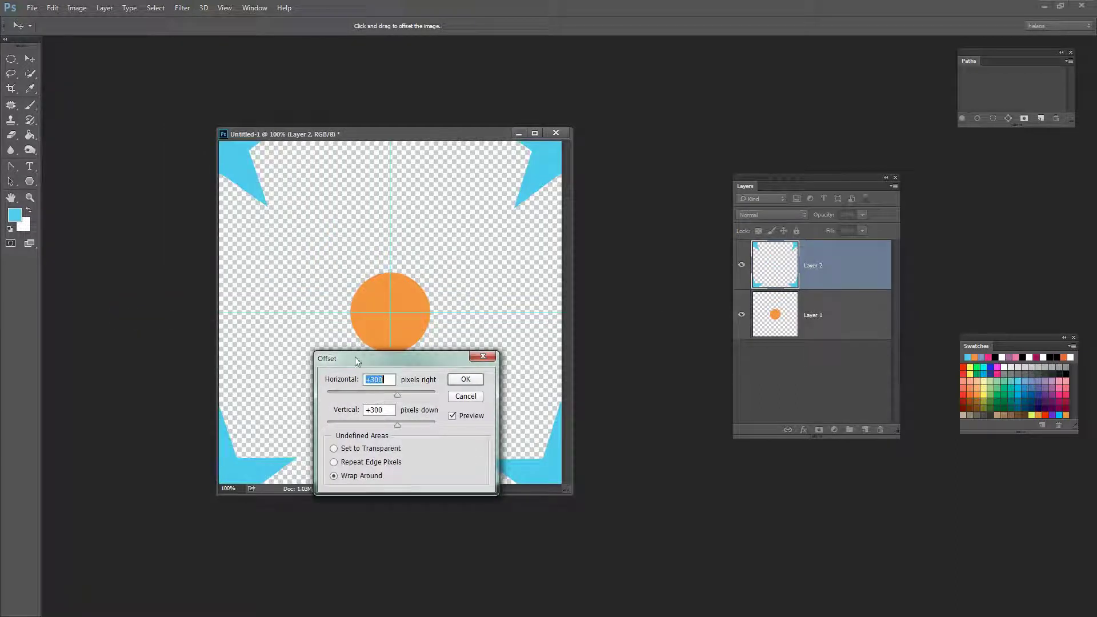
drag(366, 360, 517, 246)
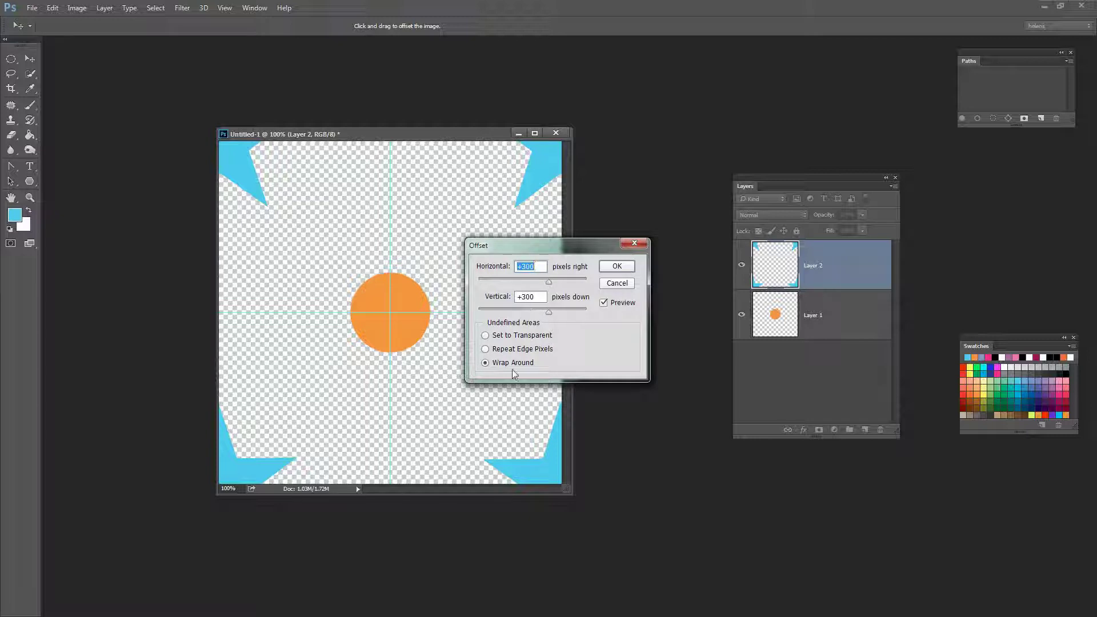
click(616, 266)
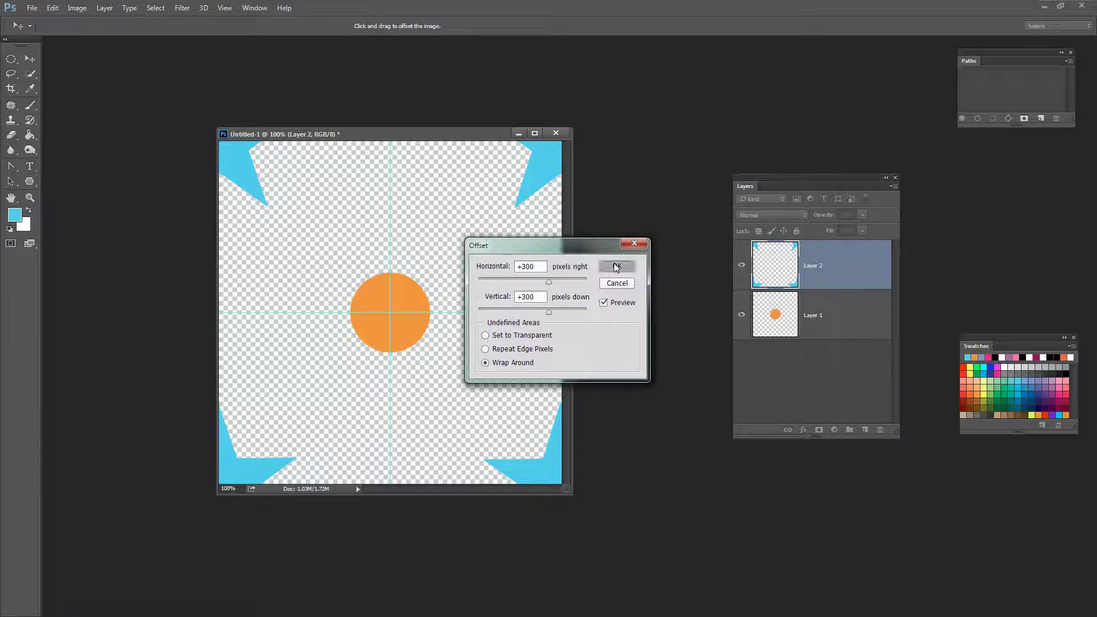
Deselect the layers, select the whole canvas and define it as a pattern named "star and circle"
click(776, 359)
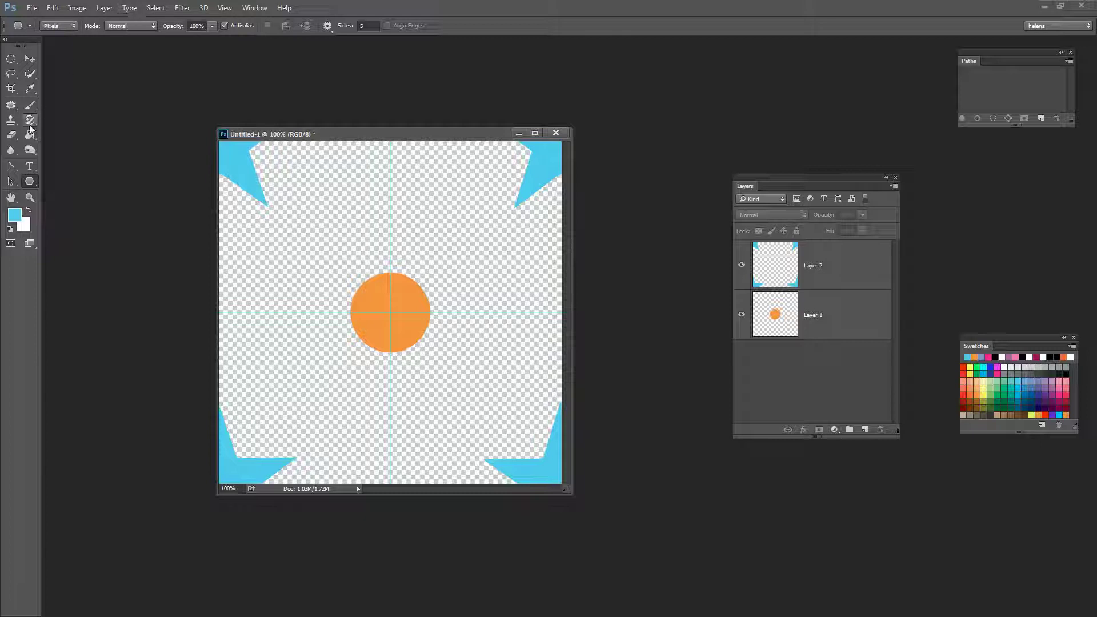
click(52, 8)
click(95, 291)
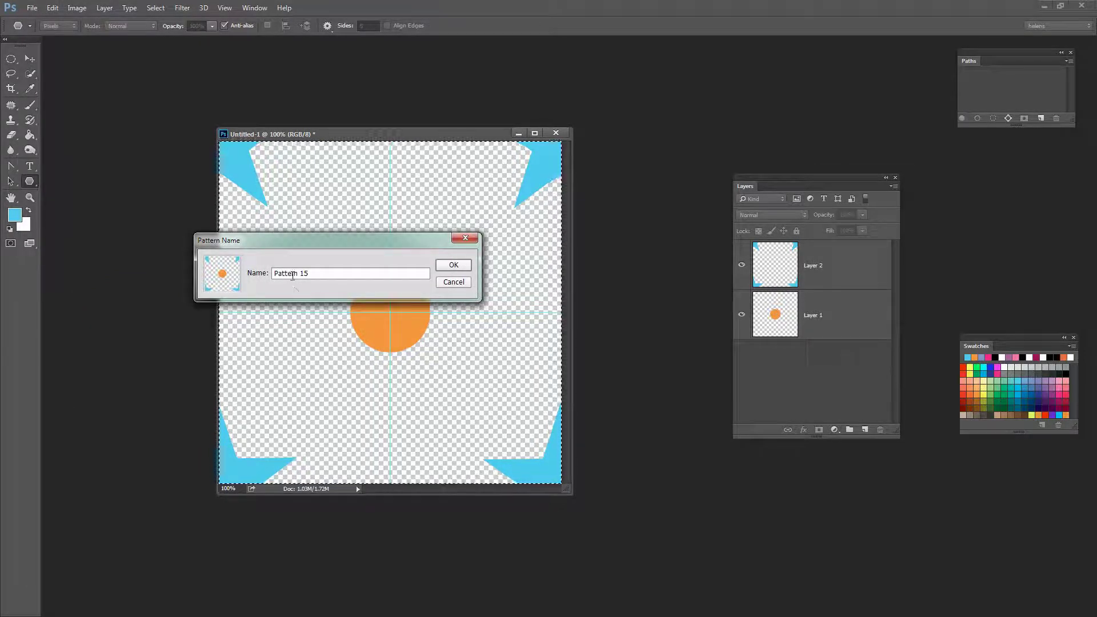
drag(325, 272, 273, 273)
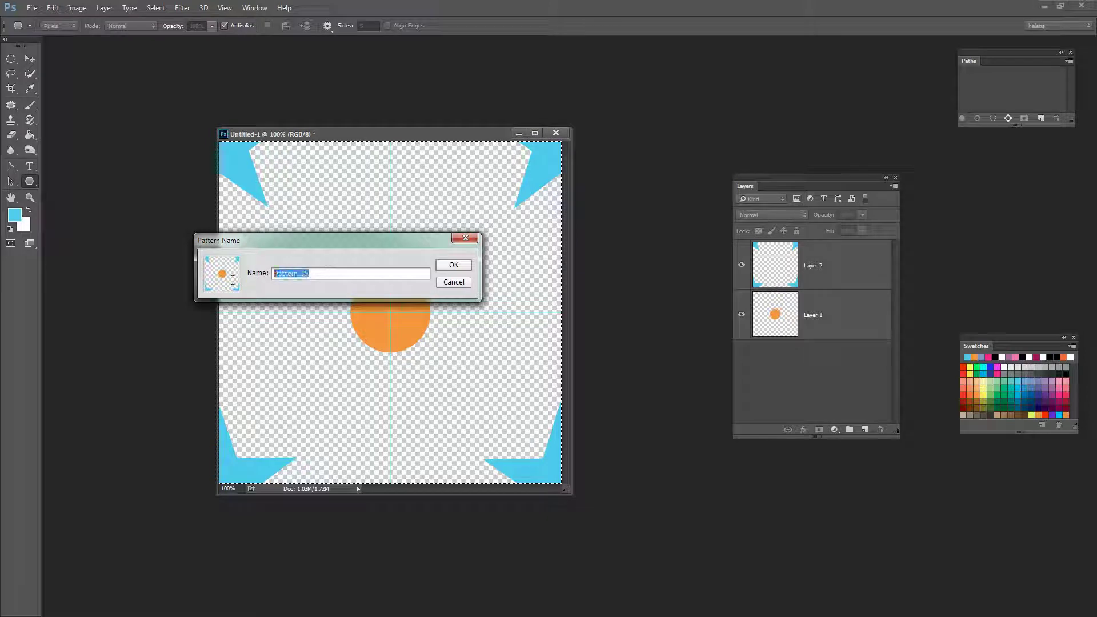
text(star and circle)
key(Return)
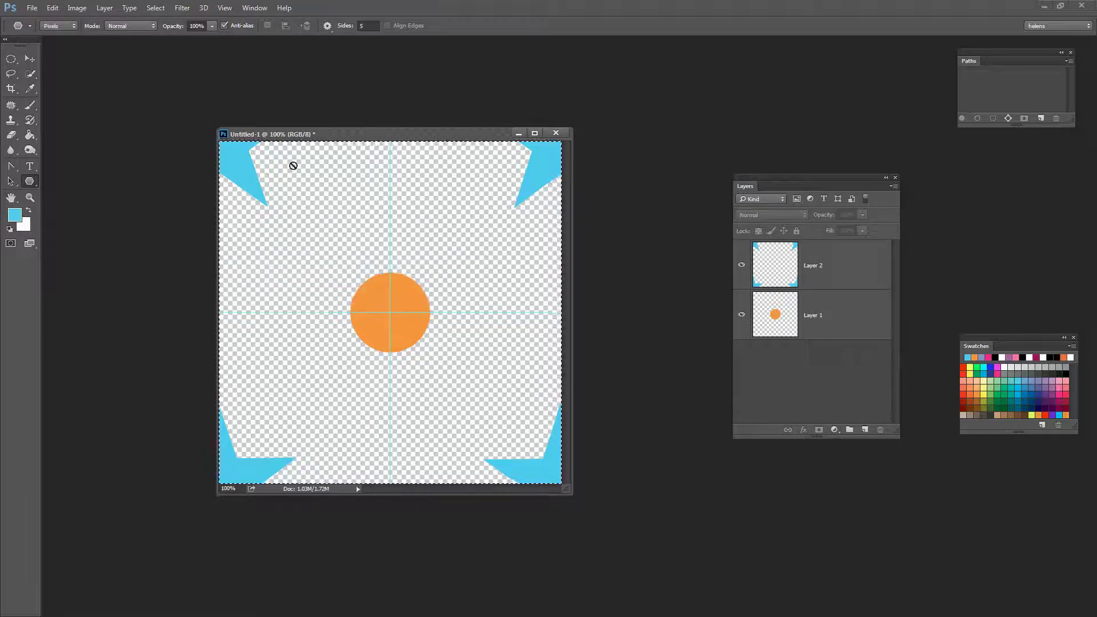
Move the document window closer to the Layers panel and copy the merged circle and star artwork
drag(342, 135, 425, 148)
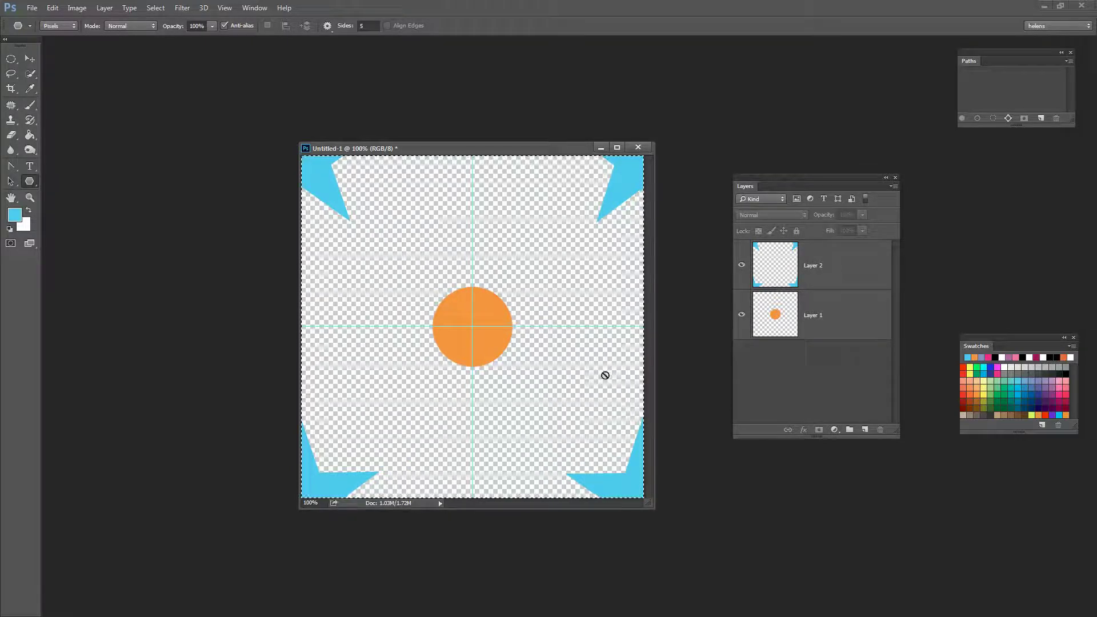
click(52, 8)
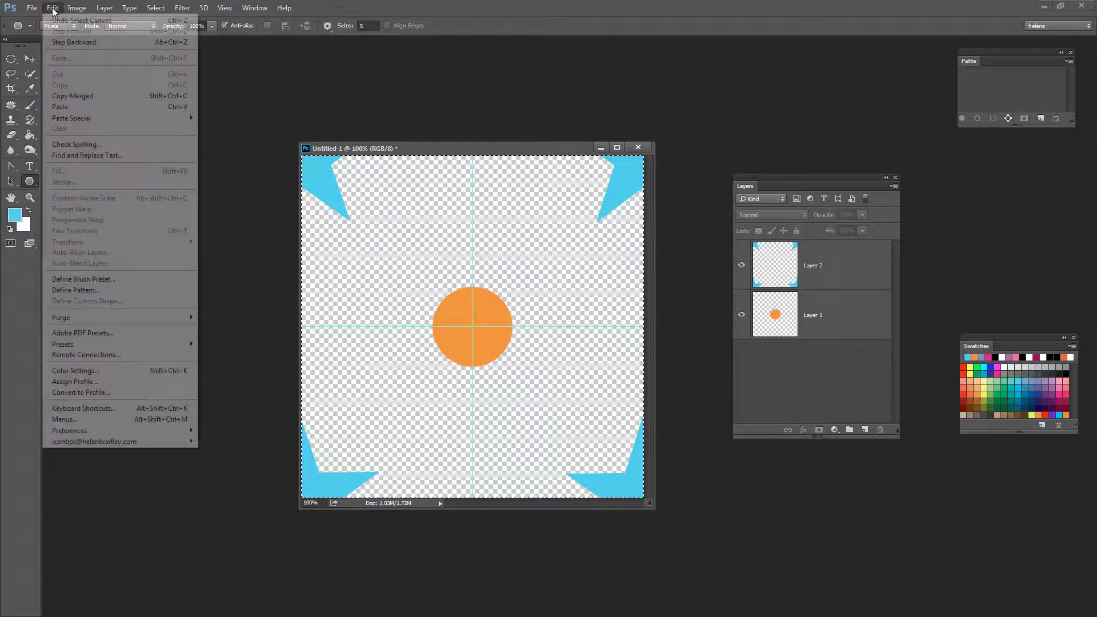
click(66, 96)
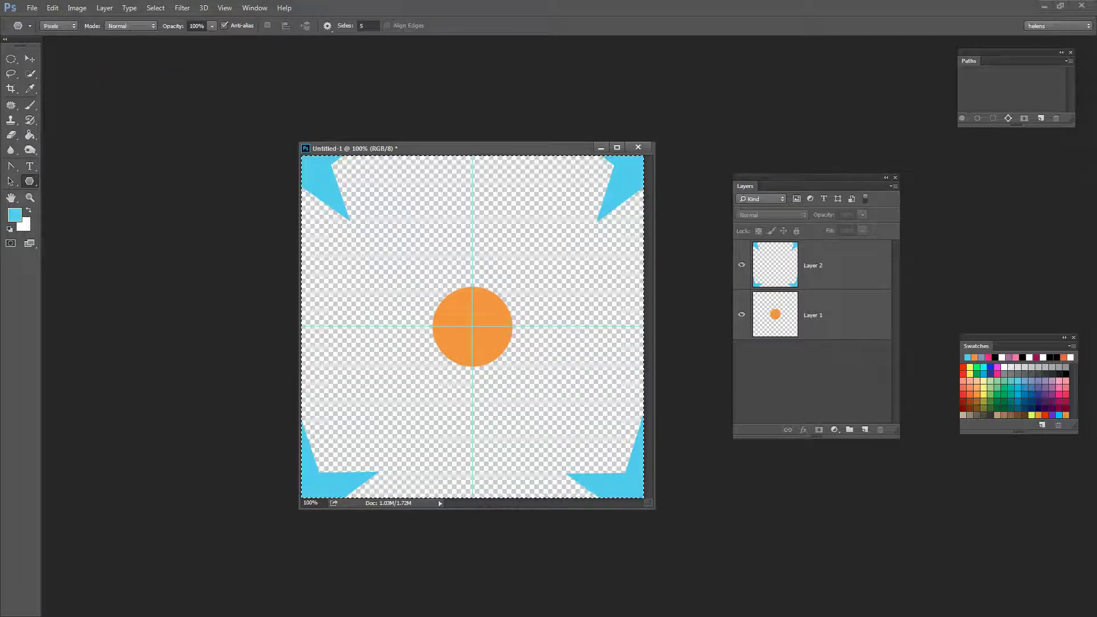
Switch to Illustrator and create a new document 600 px wide and 600 px high
key(alt+Tab)
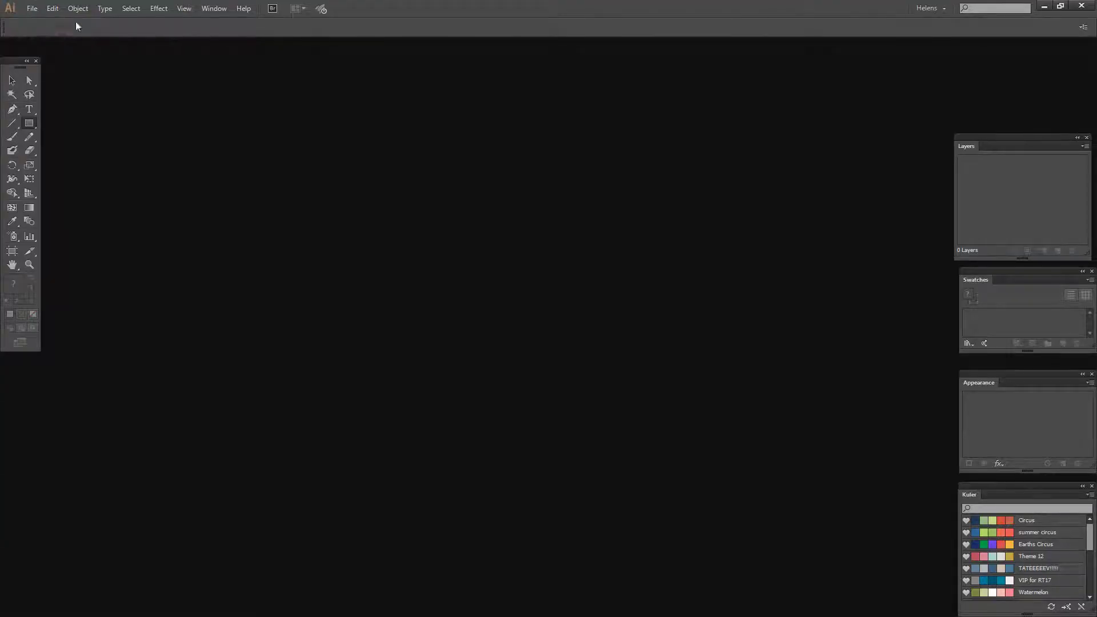
click(32, 9)
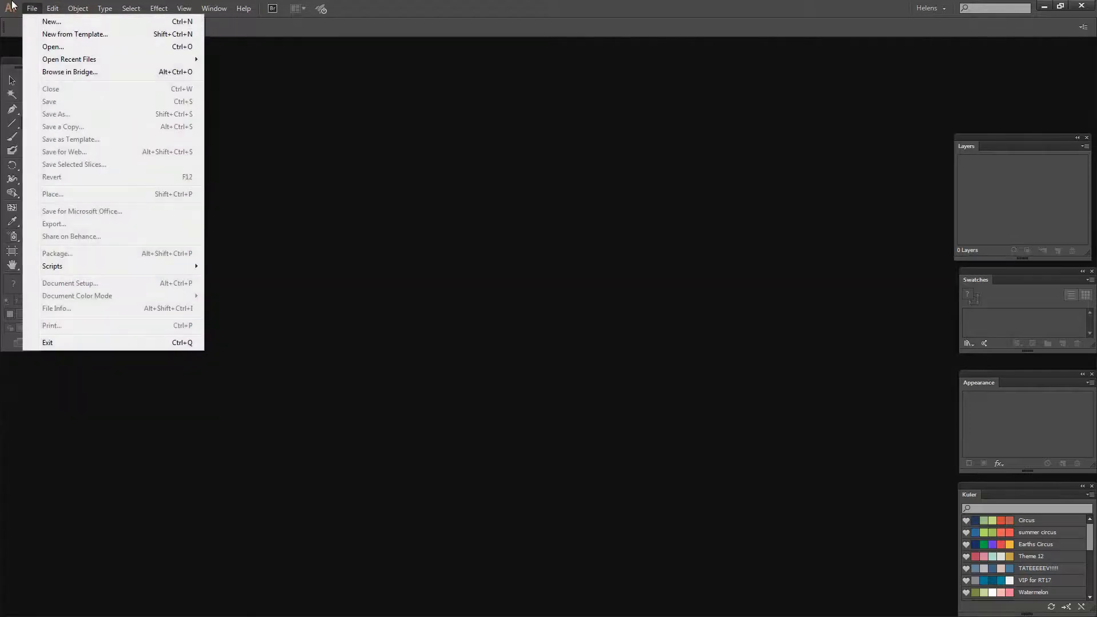
click(50, 22)
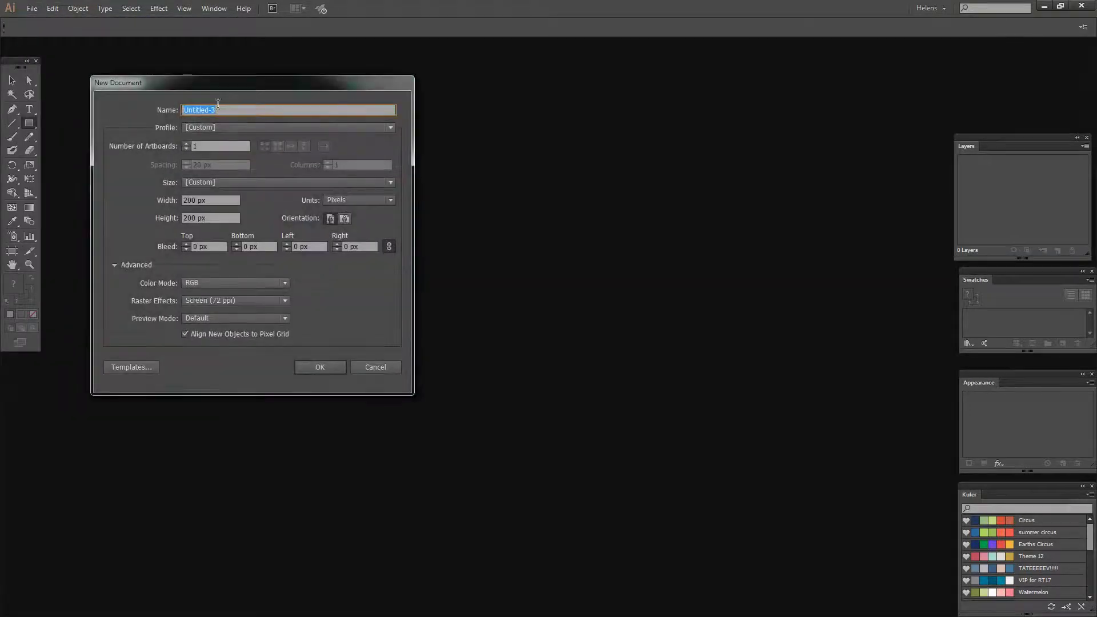
drag(201, 89, 338, 137)
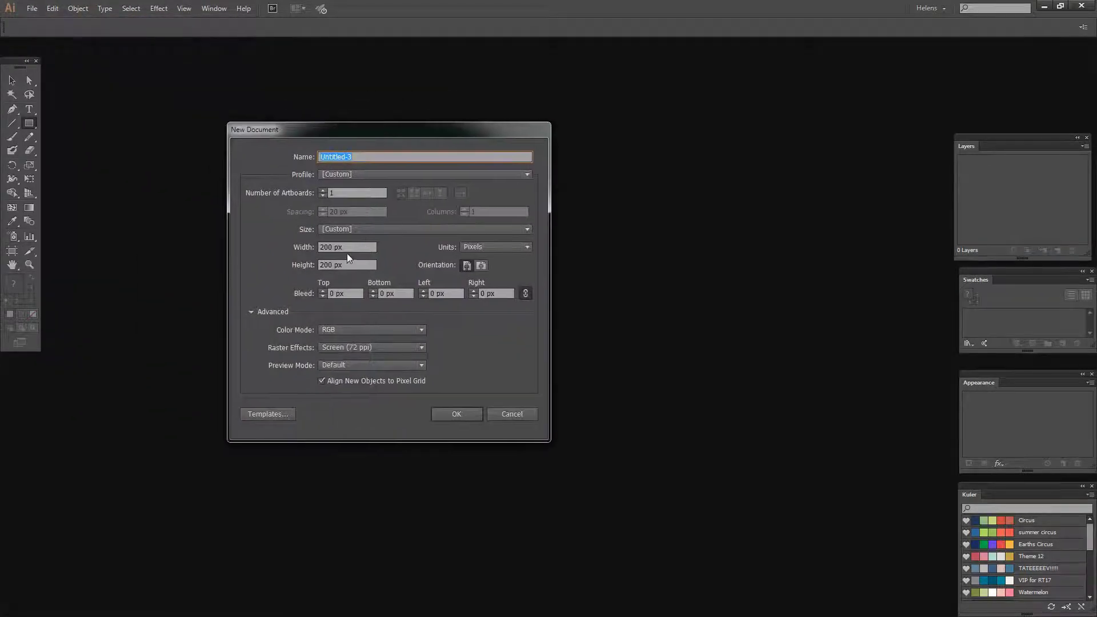
drag(345, 247, 245, 247)
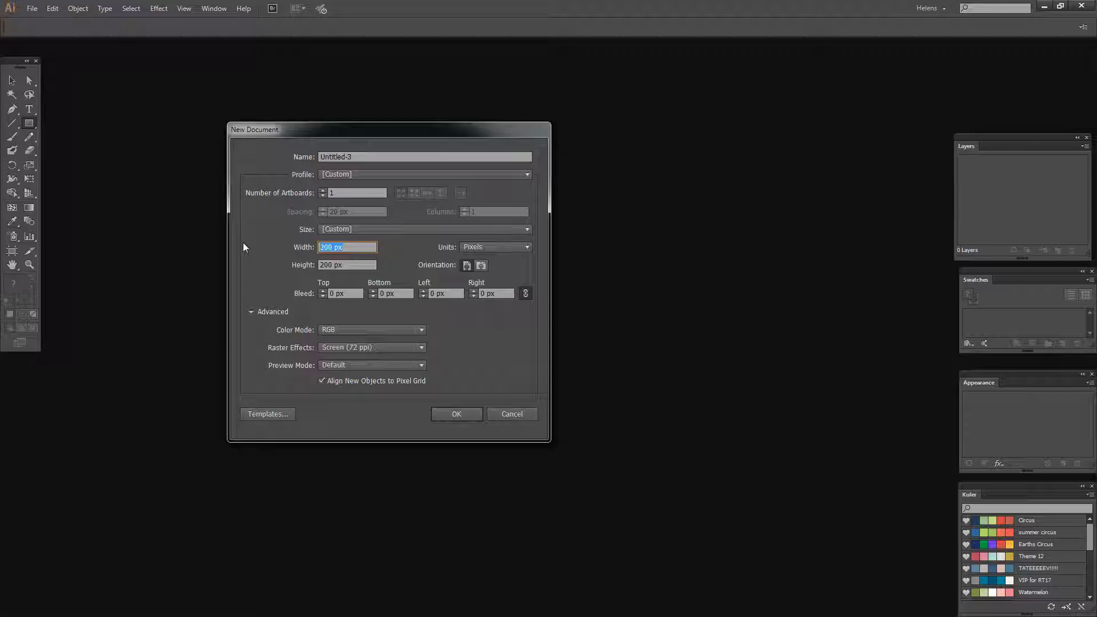
text(600)
drag(346, 266, 261, 272)
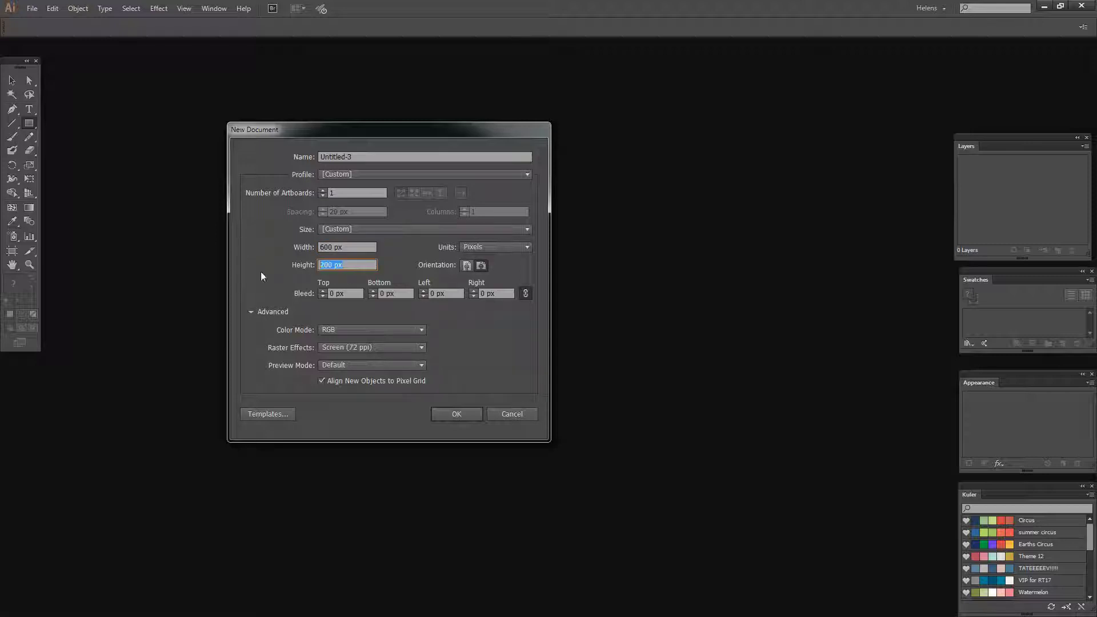
text(600)
click(454, 413)
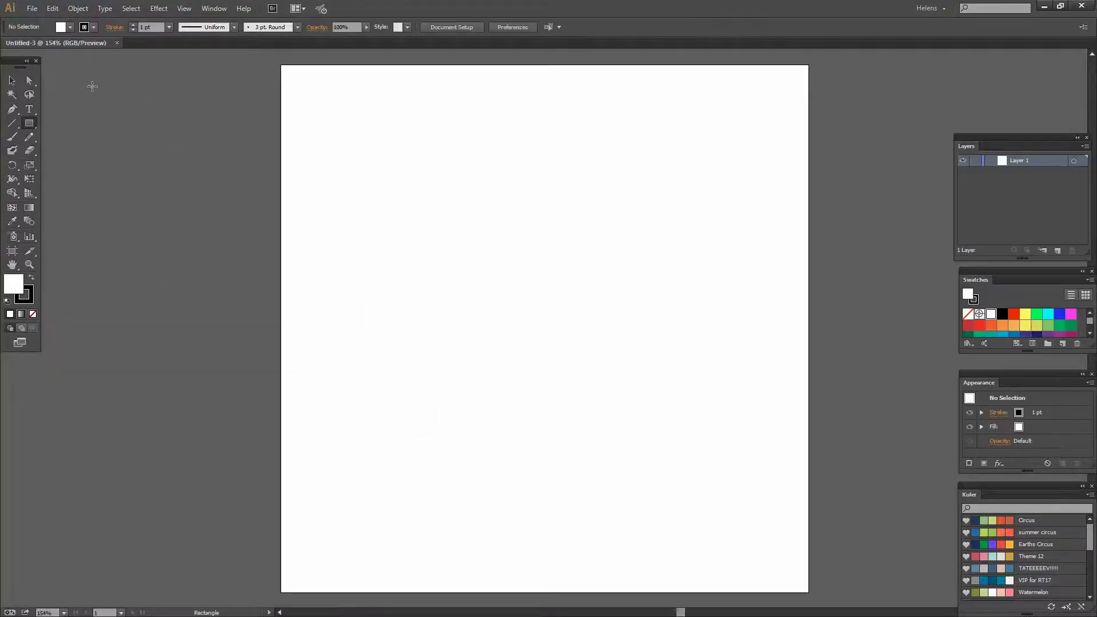
Paste the copied tile onto the artboard, and enlarge the Swatches panel beside it
click(51, 9)
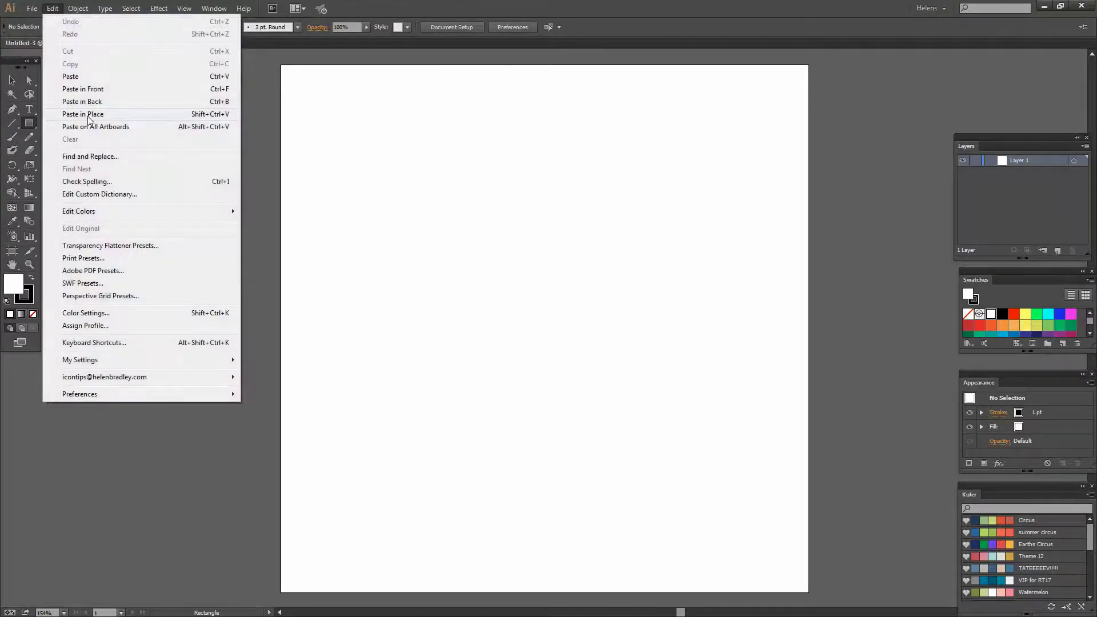
click(78, 77)
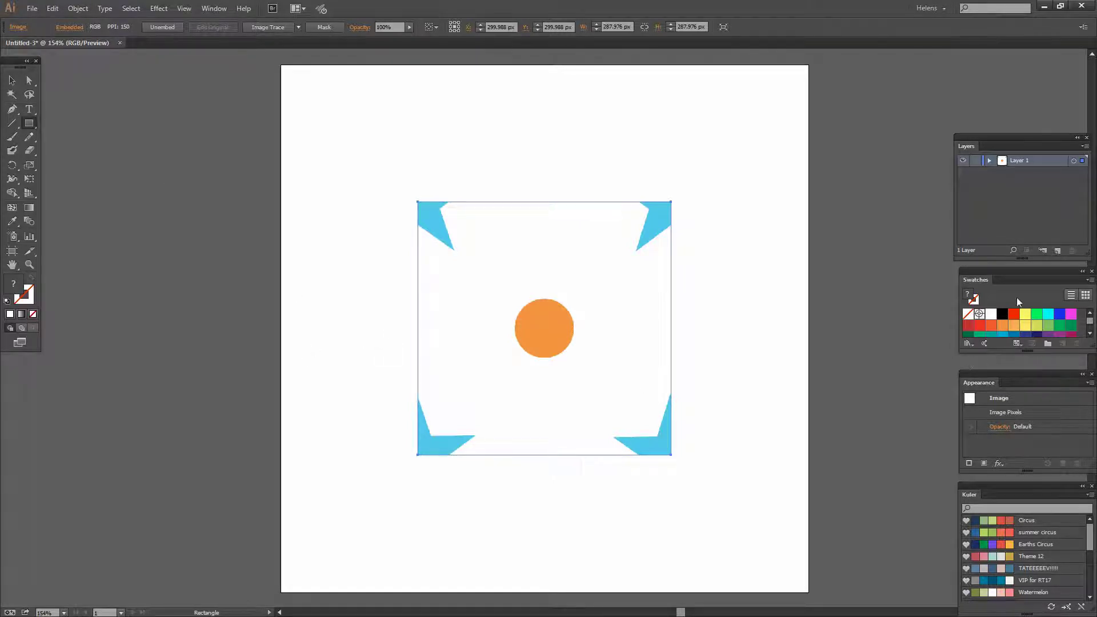
drag(975, 269, 792, 157)
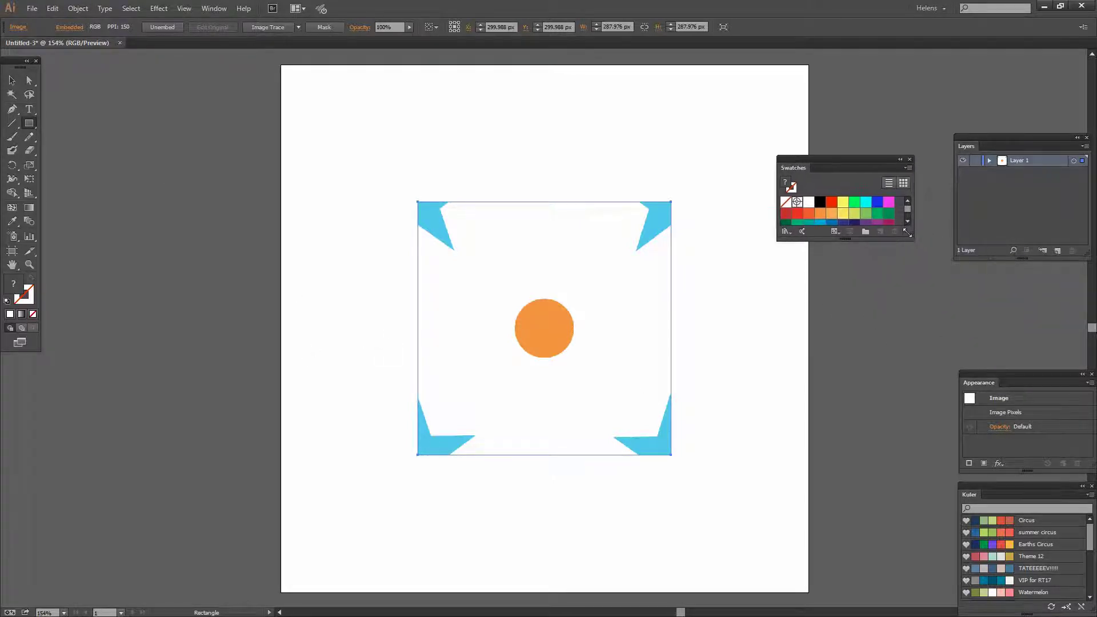
drag(912, 242, 1040, 421)
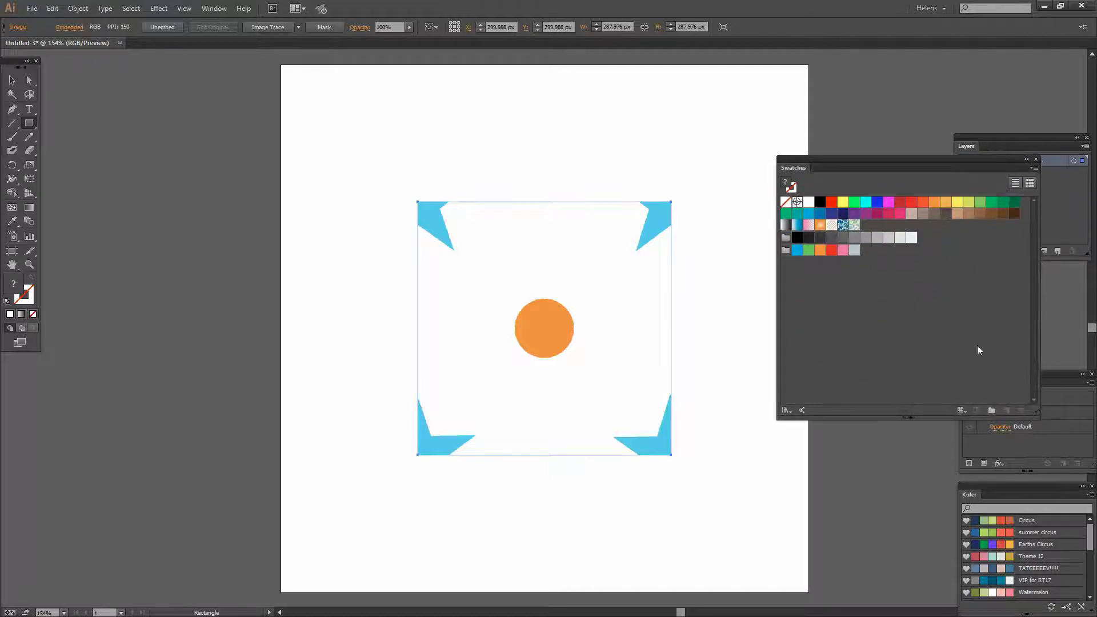
Add the pasted tile to the Swatches panel as a pattern swatch and delete the image from the artboard
click(11, 81)
drag(656, 229, 867, 225)
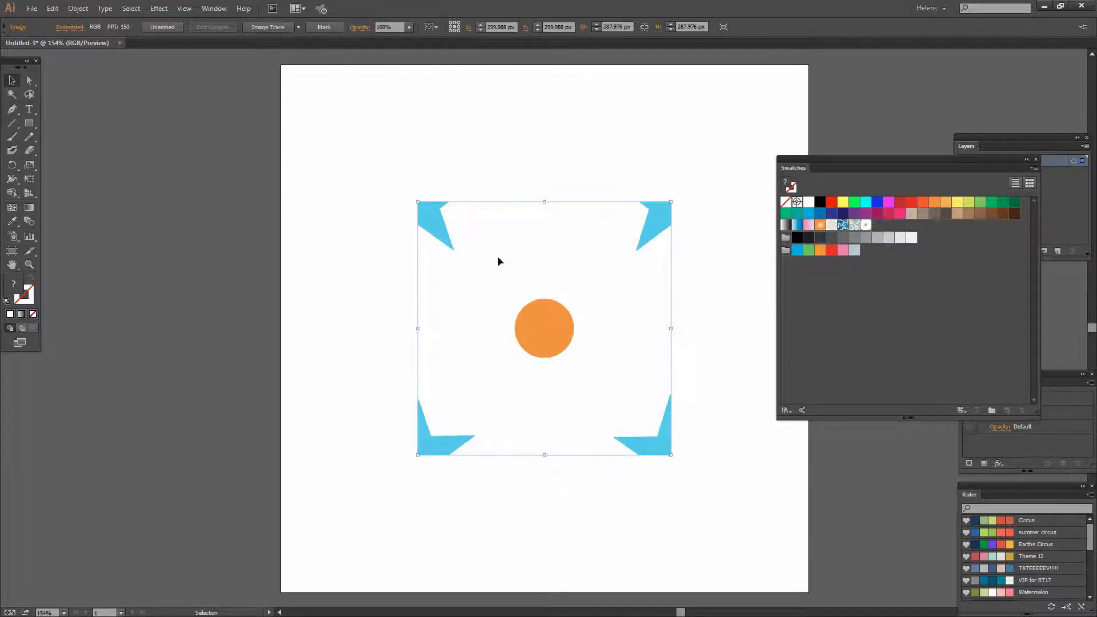
key(Delete)
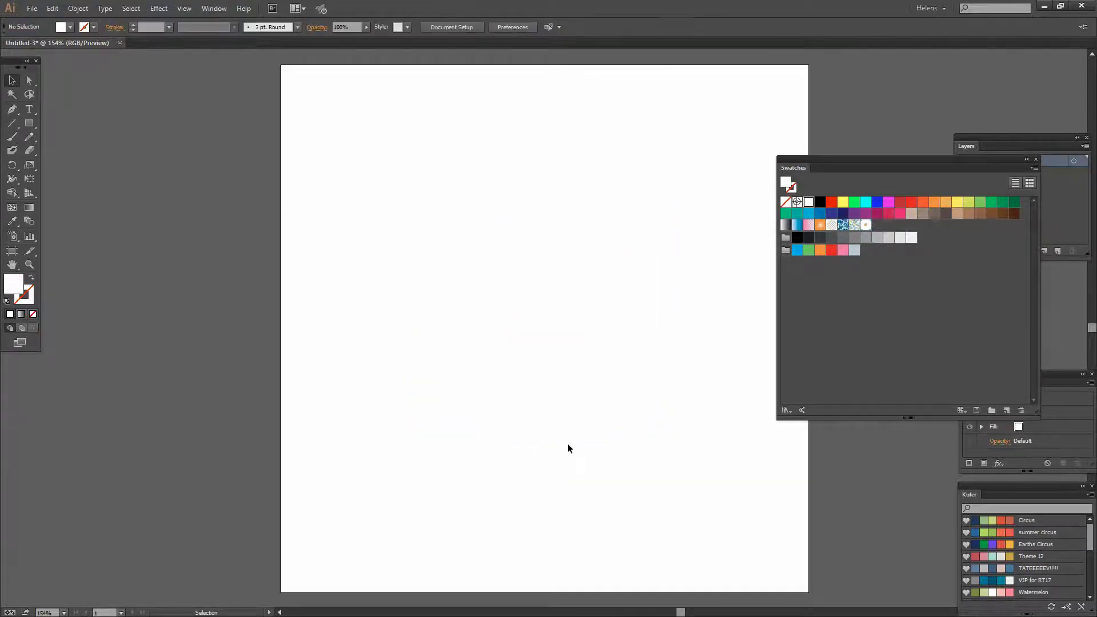
Draw a rectangle about 532 by 470 px on the artboard and fill it with the new star and circle pattern swatch
click(30, 123)
drag(314, 106, 782, 519)
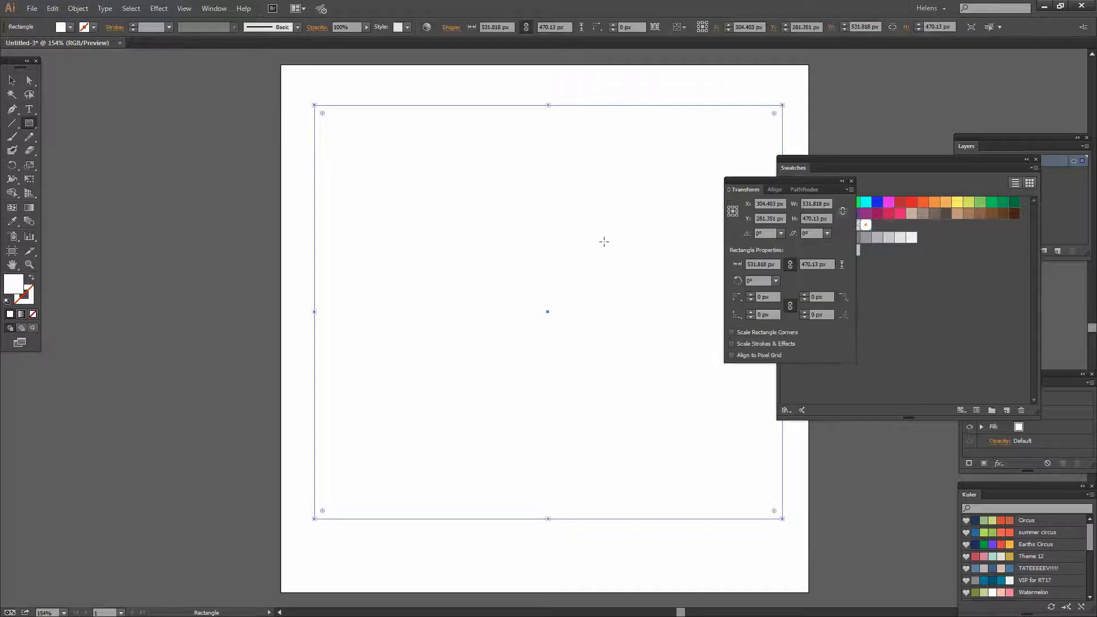
click(850, 182)
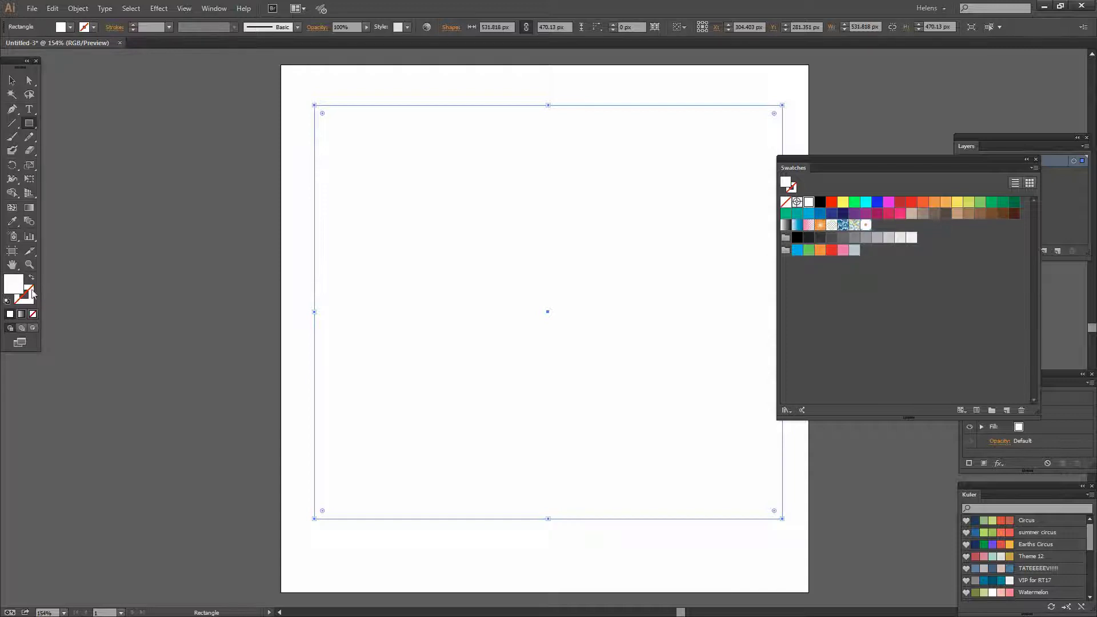
click(866, 225)
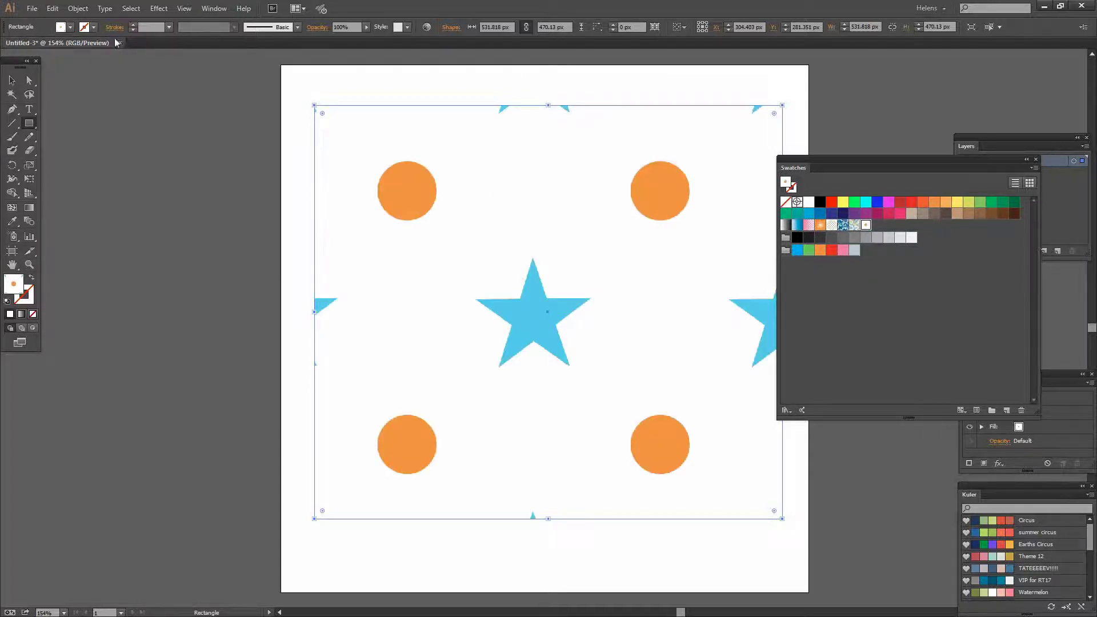
Scale only the rectangle's pattern uniformly to 20%, with Transform Objects off, and deselect the rectangle
click(78, 8)
mouse_move(87, 25)
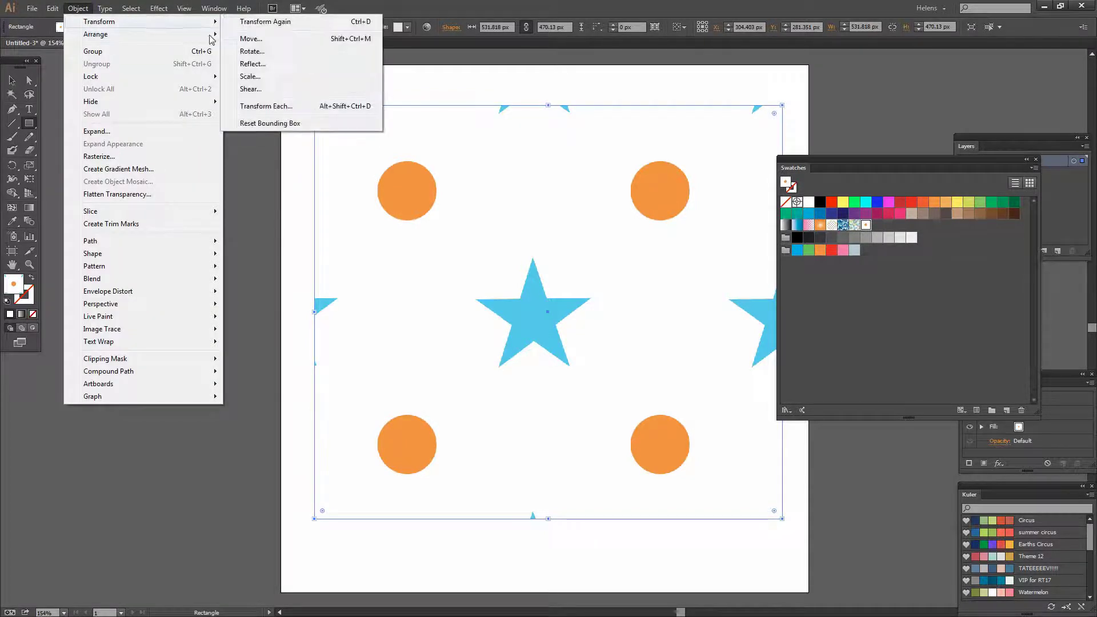
click(250, 77)
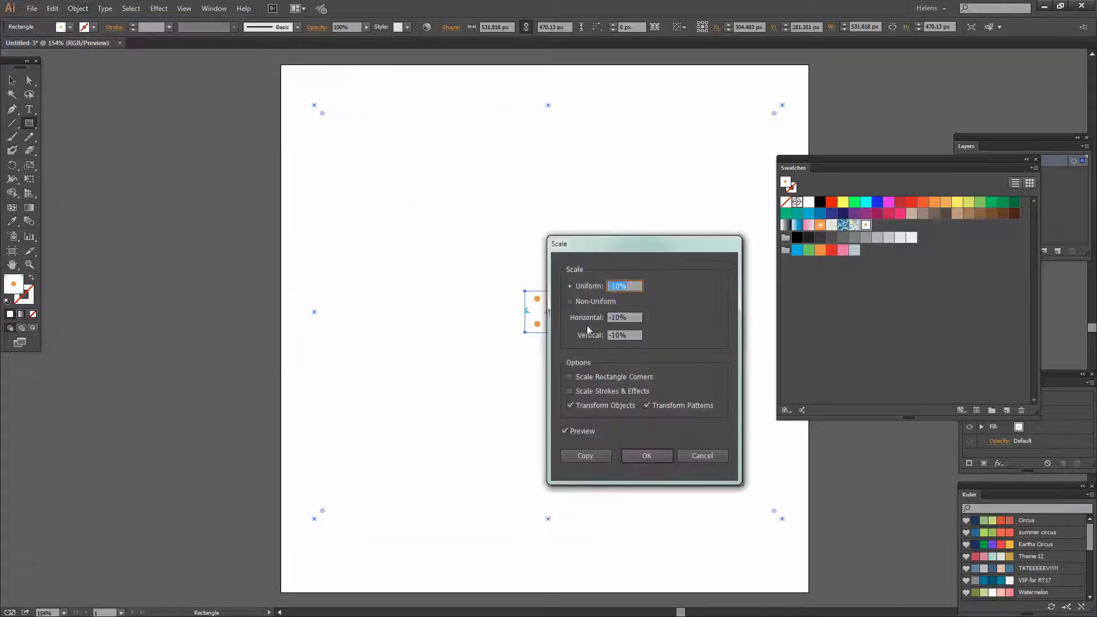
click(569, 406)
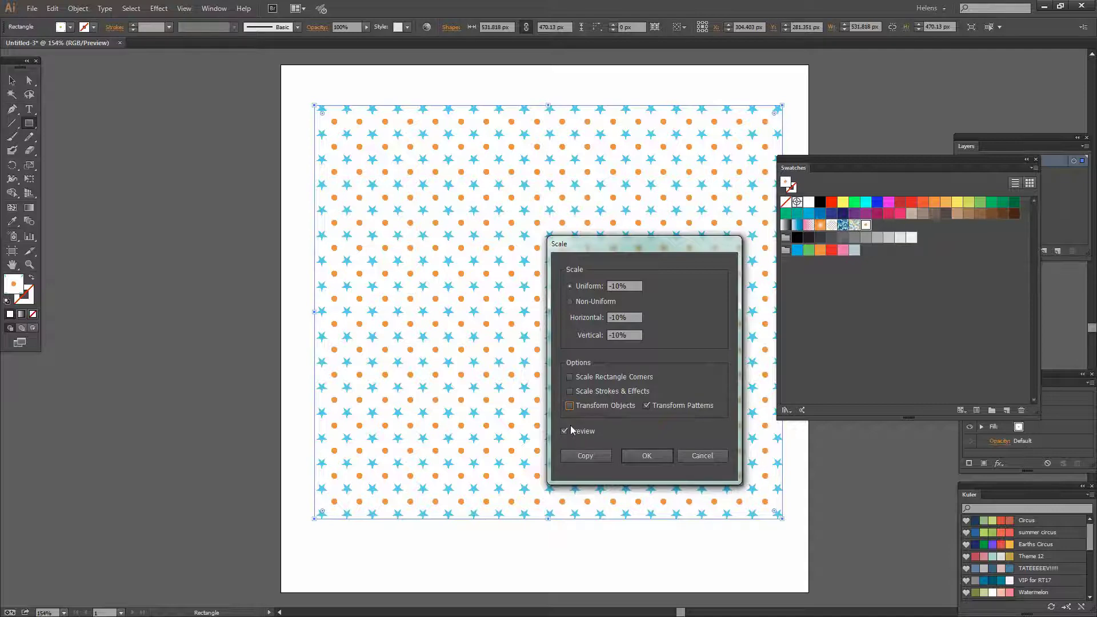
click(612, 285)
key(shift+Up)
key(shift+Up)
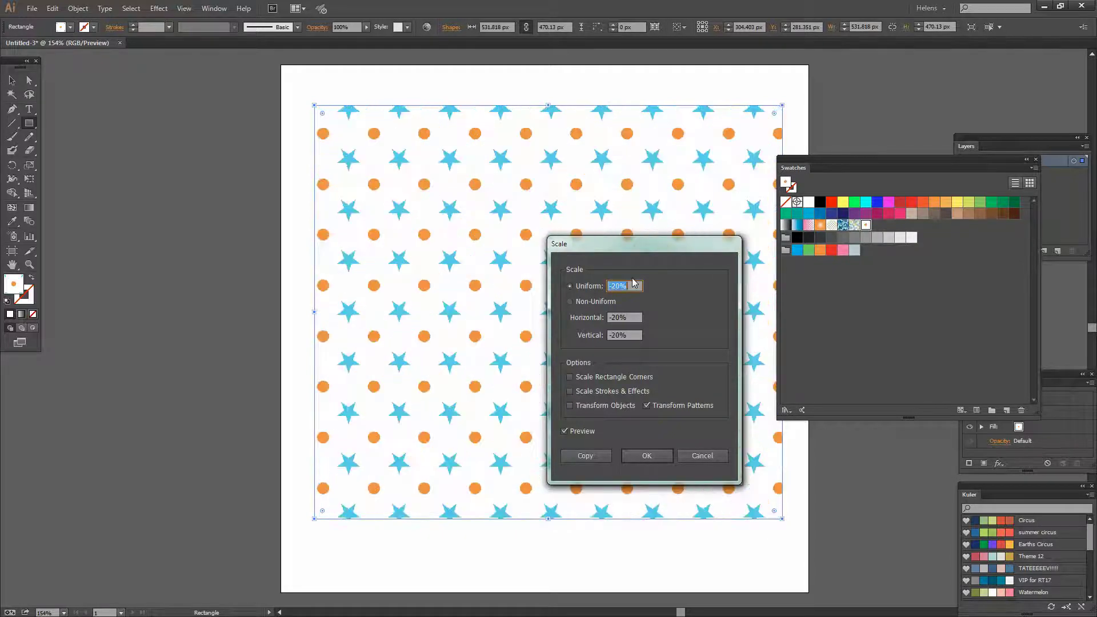
key(shift+Up)
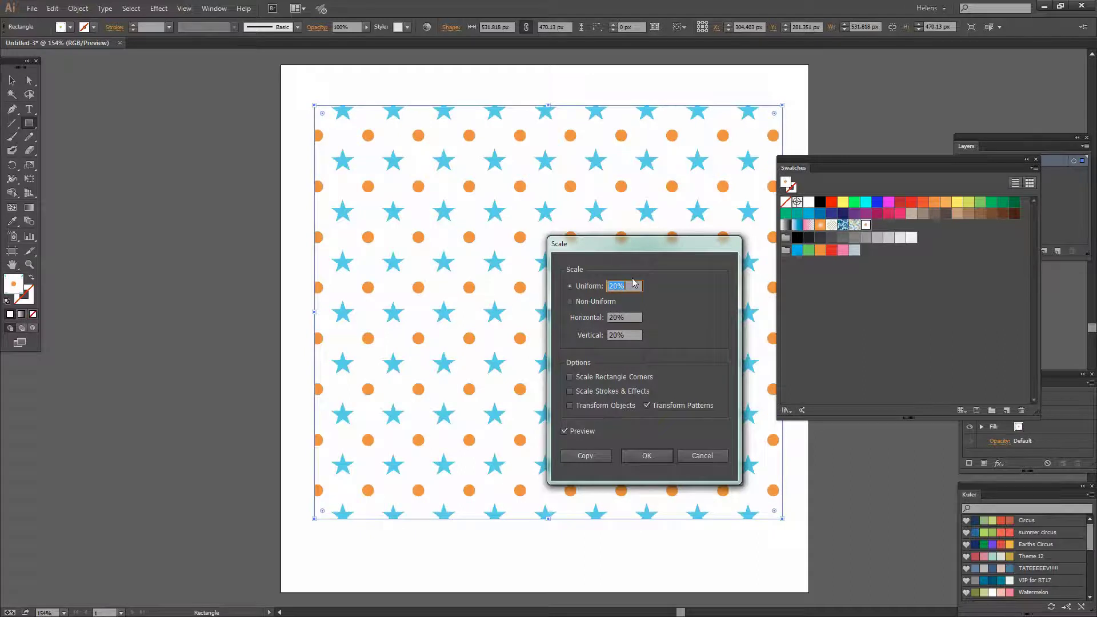
click(649, 455)
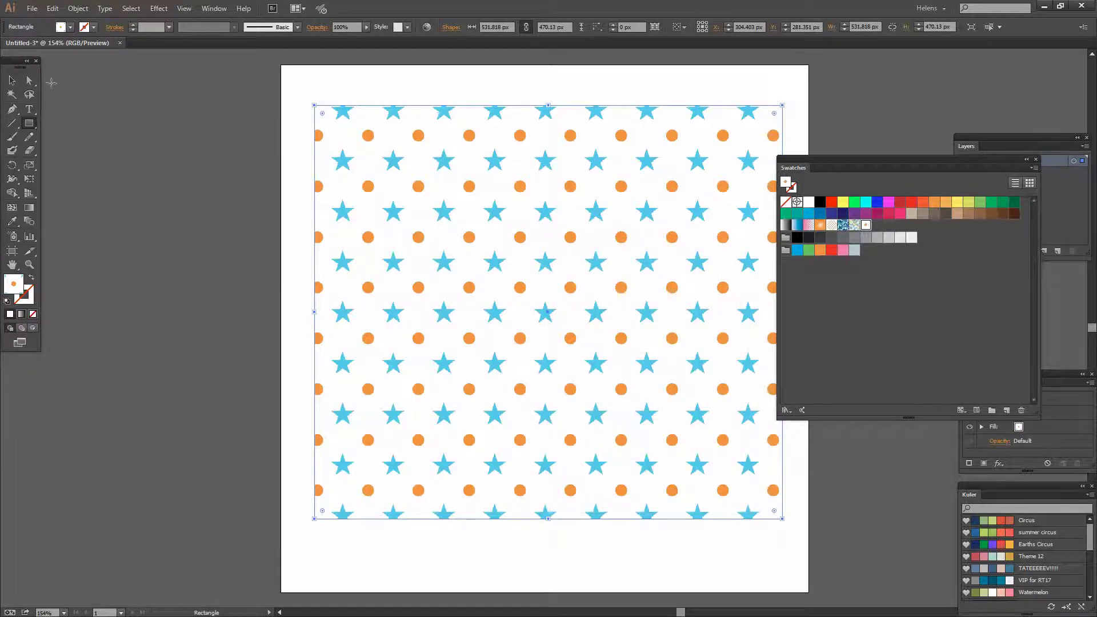
click(12, 80)
click(410, 547)
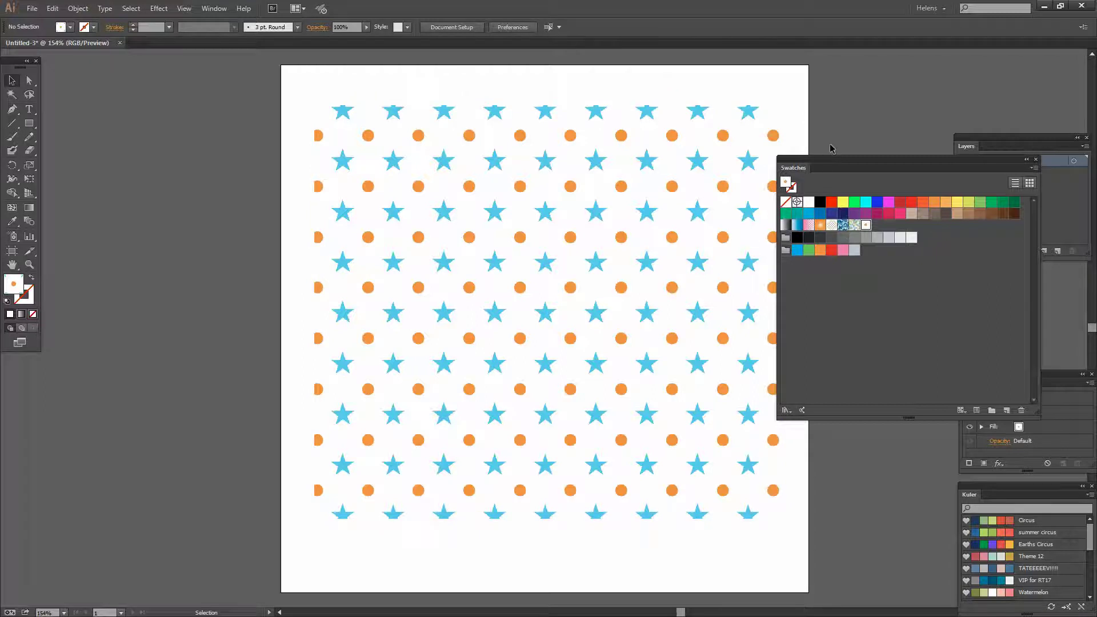
Move the Swatches panel over the artboard and delete both colour groups, the greys and the bright colours
drag(828, 162, 687, 221)
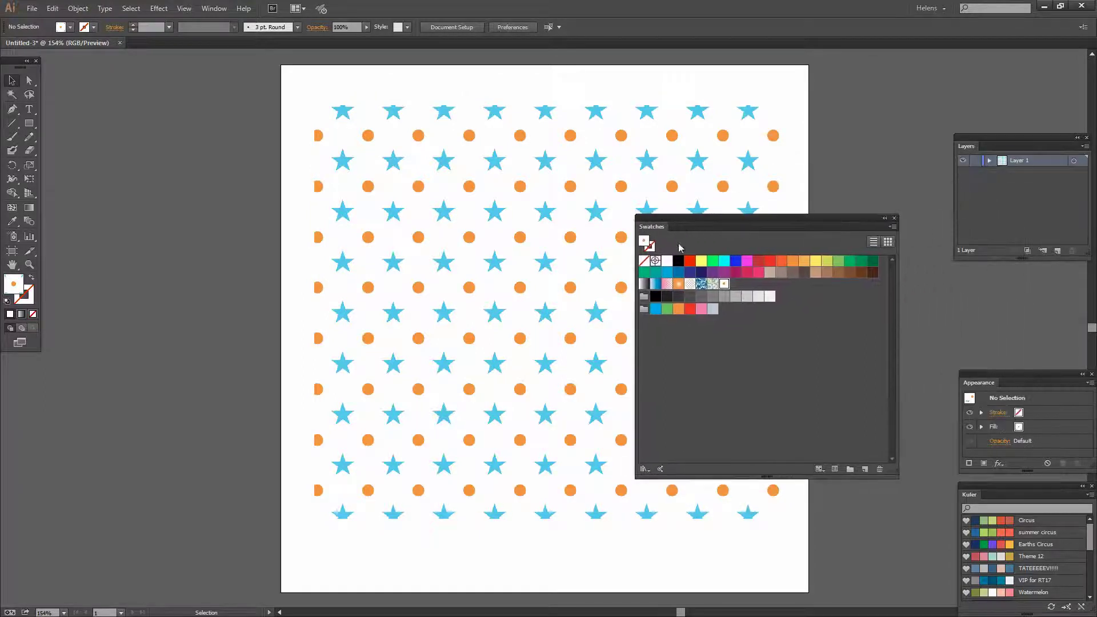
click(724, 284)
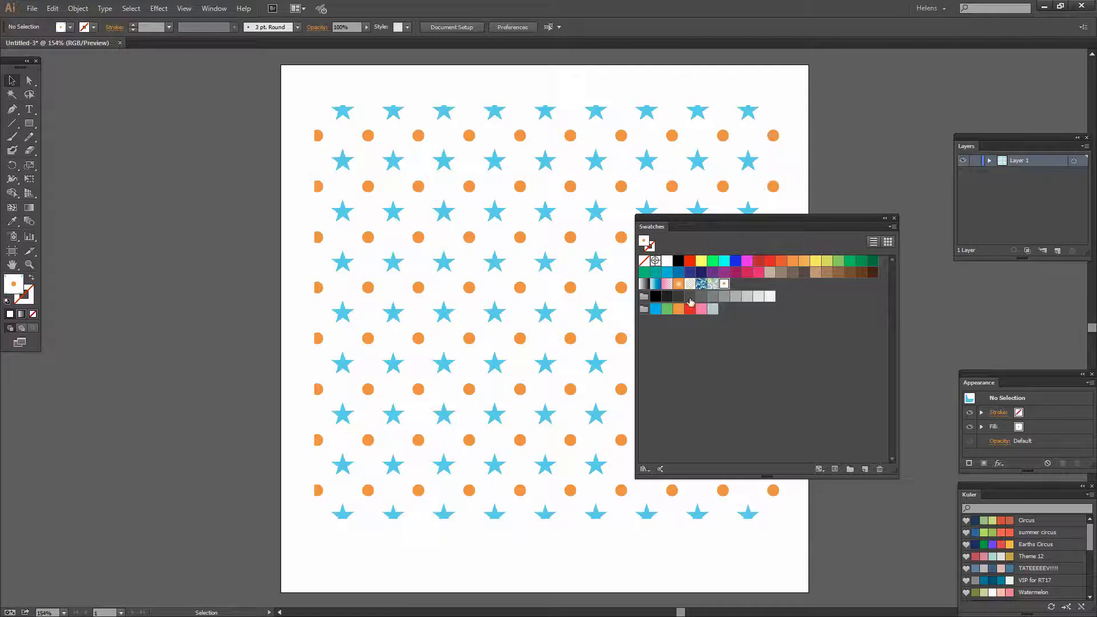
click(643, 296)
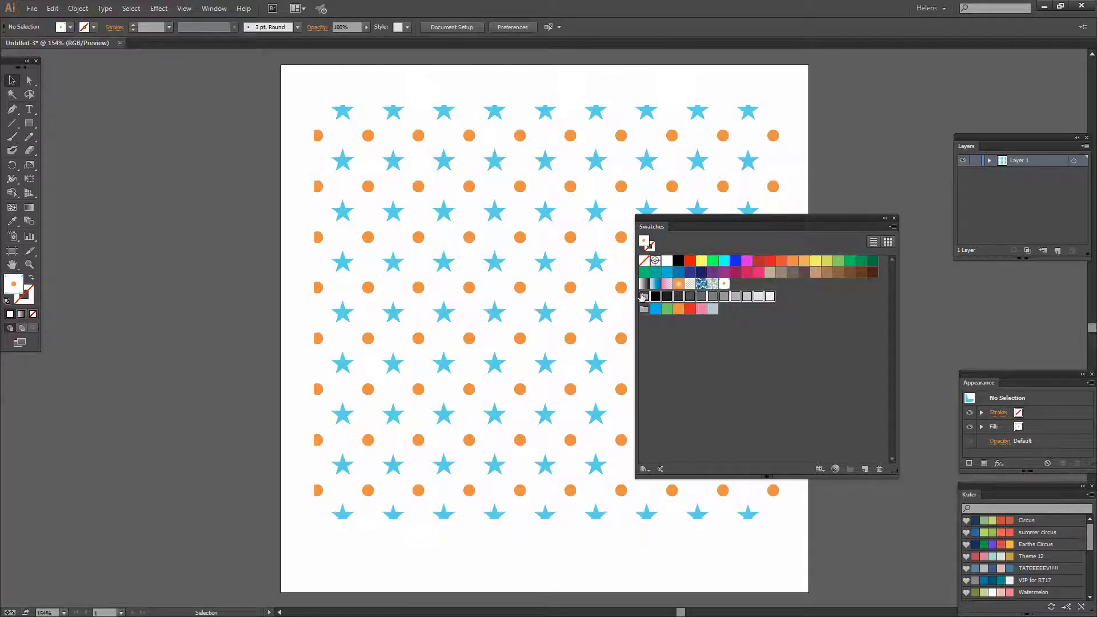
shift+click(644, 308)
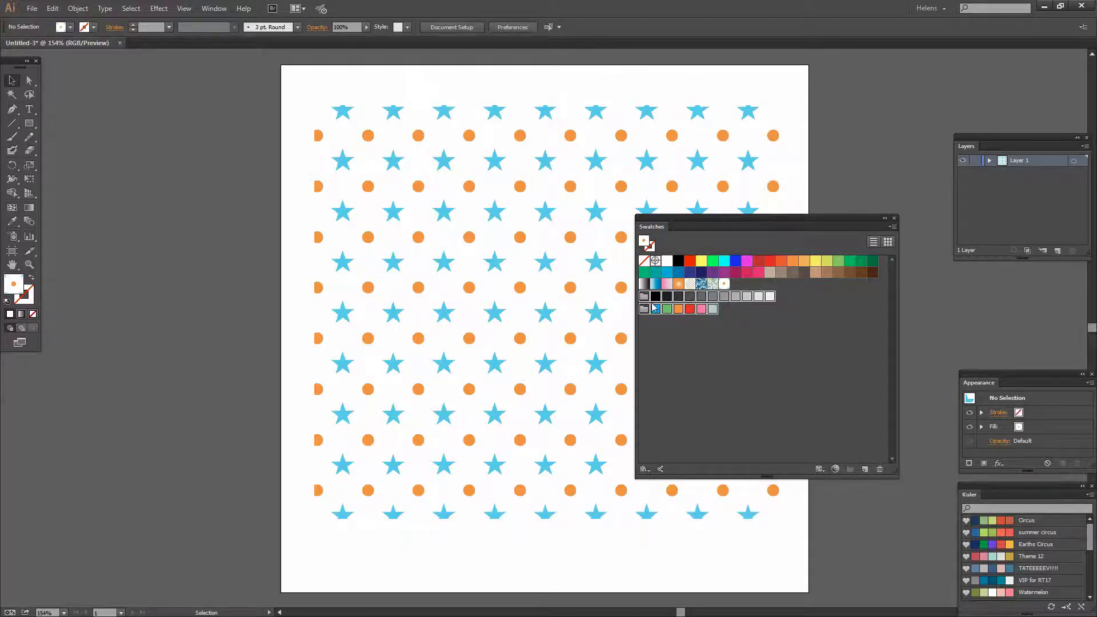
drag(655, 308, 879, 468)
Delete the gradients, the other pattern swatches and all solid colours, keeping only the star and circle pattern swatch
click(713, 284)
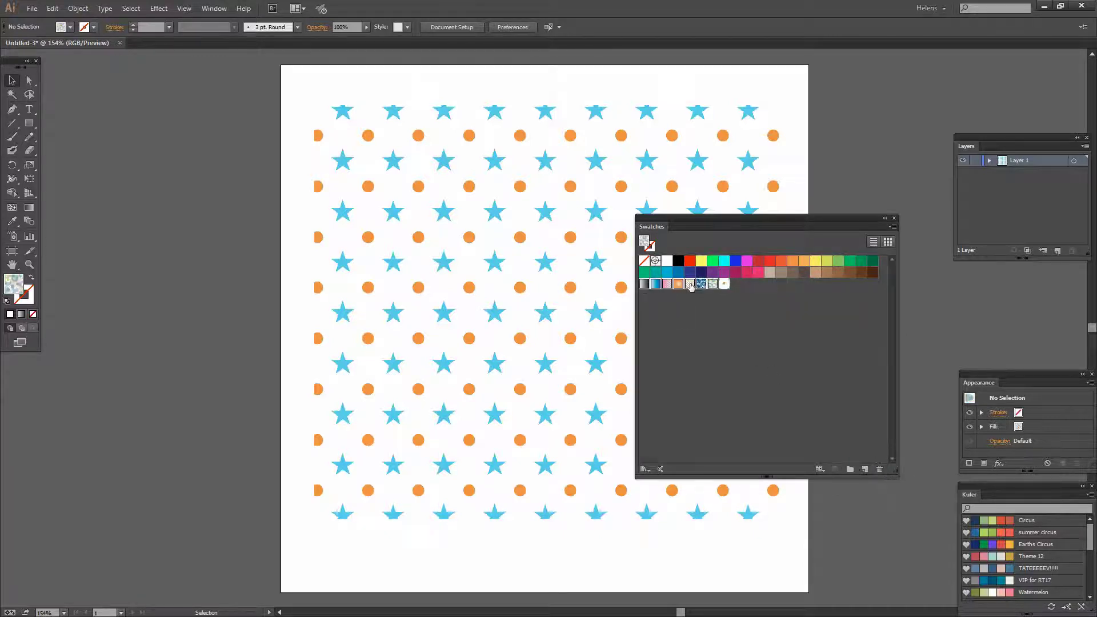
drag(712, 284, 879, 468)
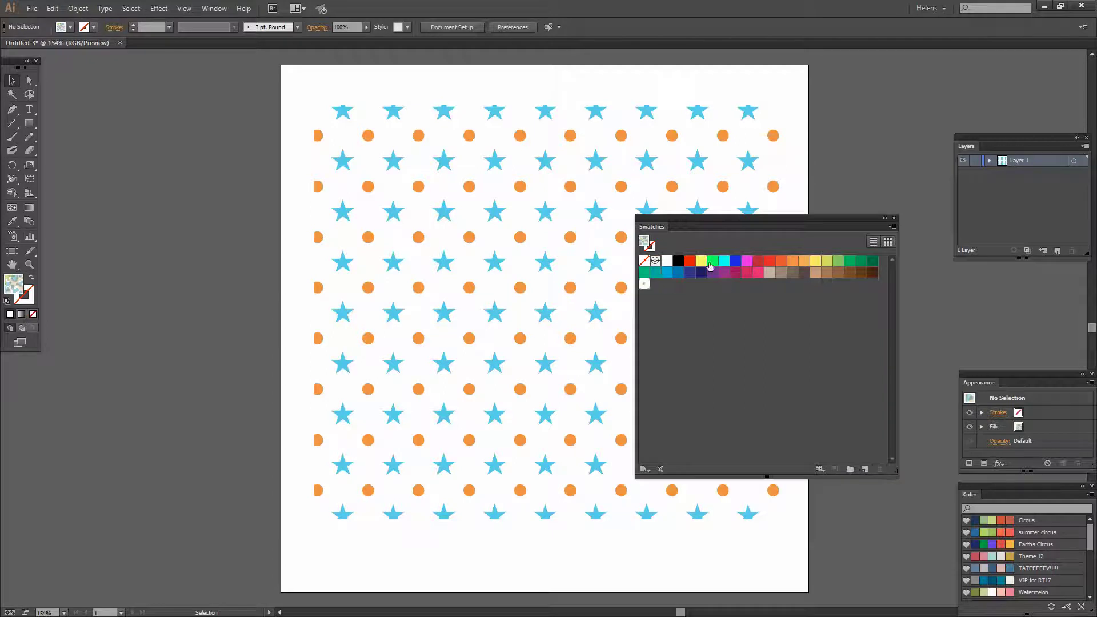
click(690, 261)
shift+click(868, 273)
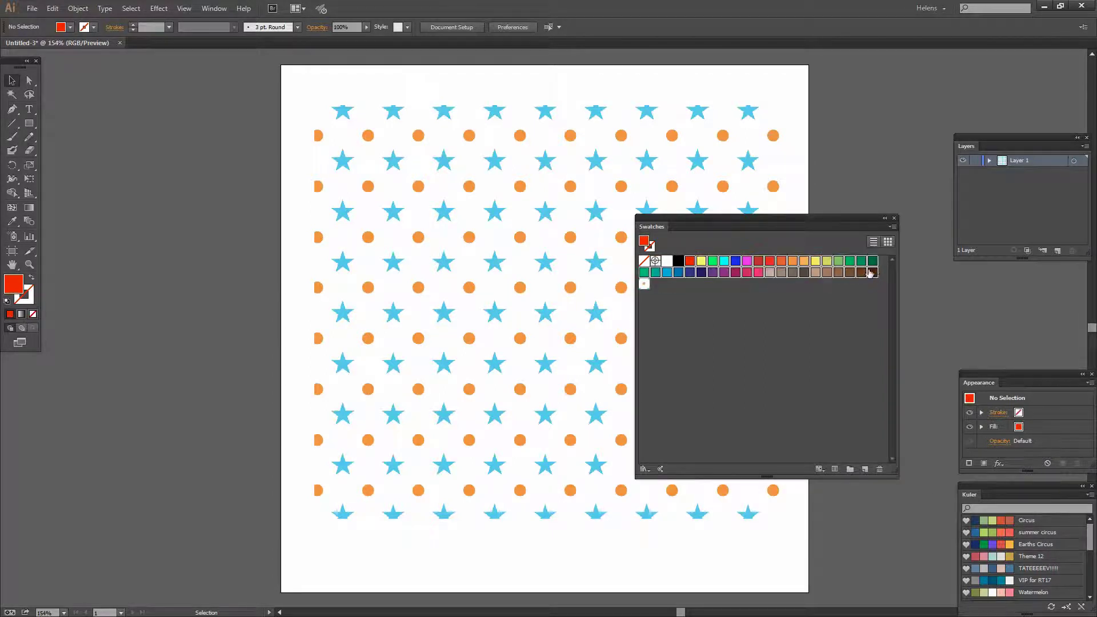
drag(868, 273, 880, 468)
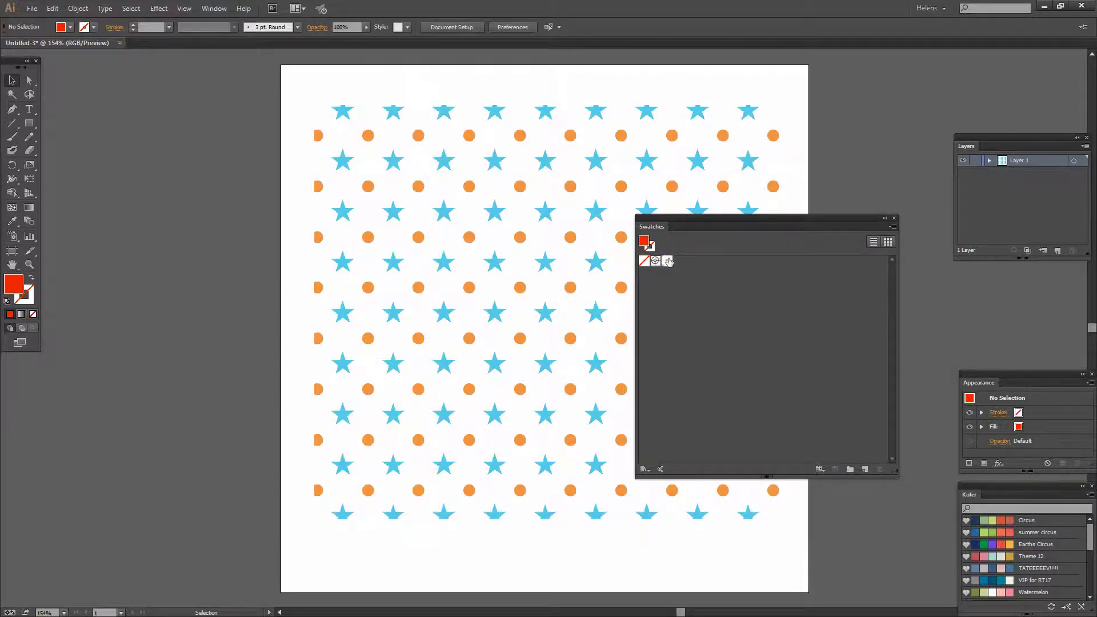
Save the remaining star and circle swatch as an AI swatch library named "star and dot"
click(667, 260)
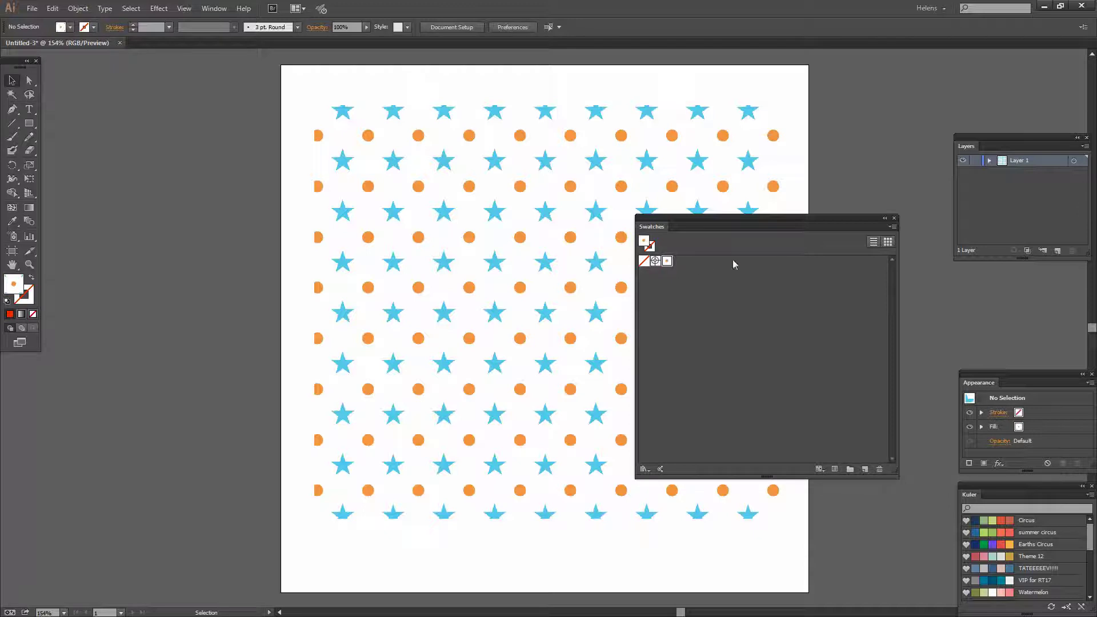
click(891, 227)
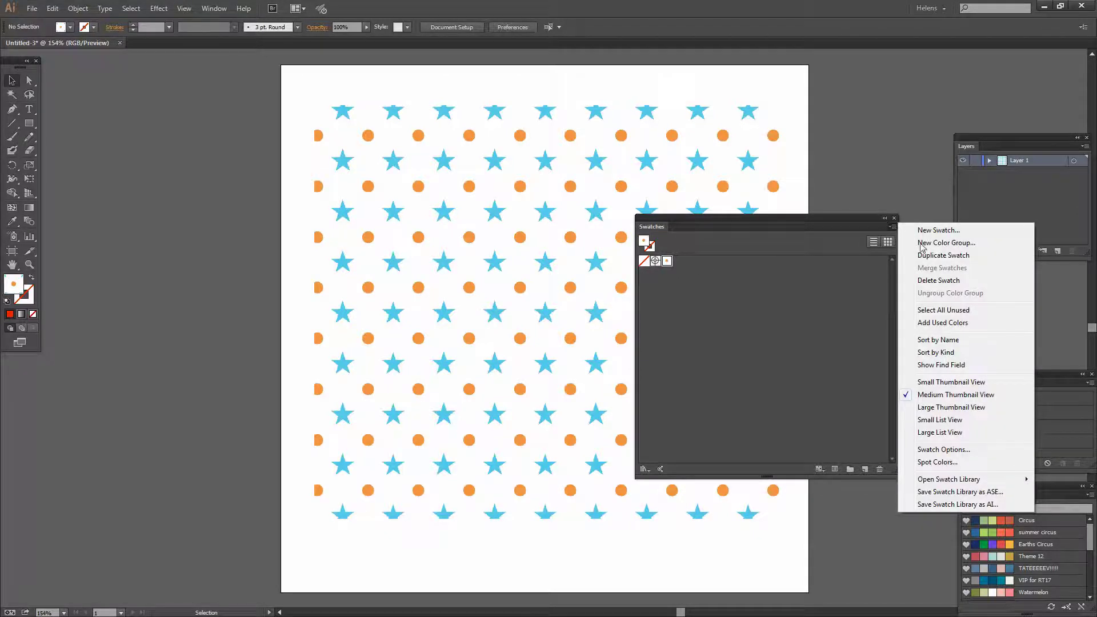
click(942, 505)
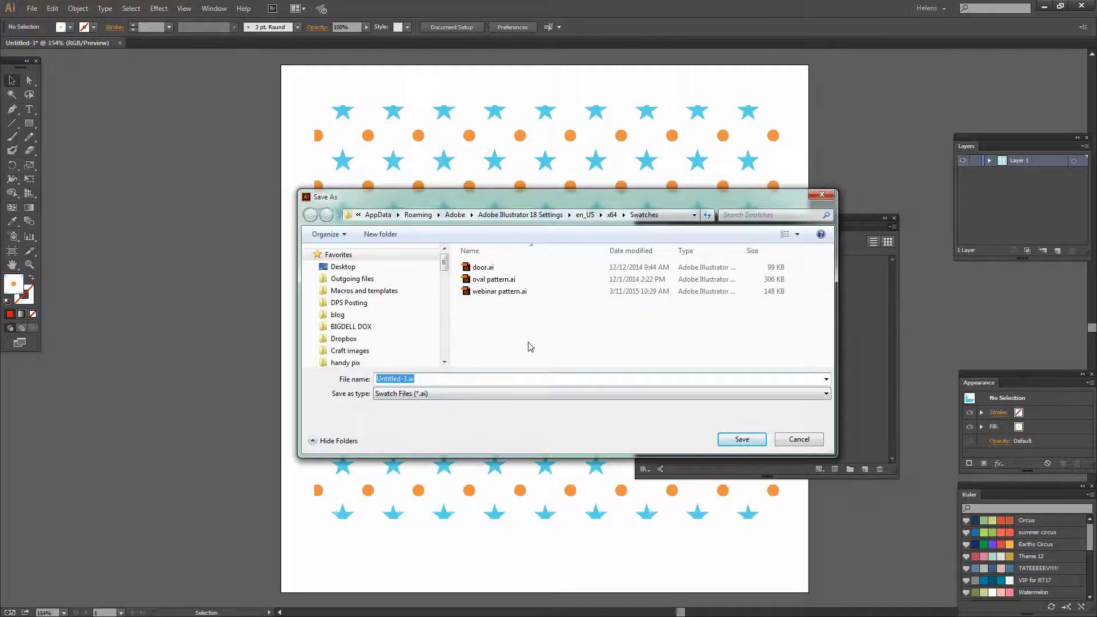
text(star and dot)
click(736, 448)
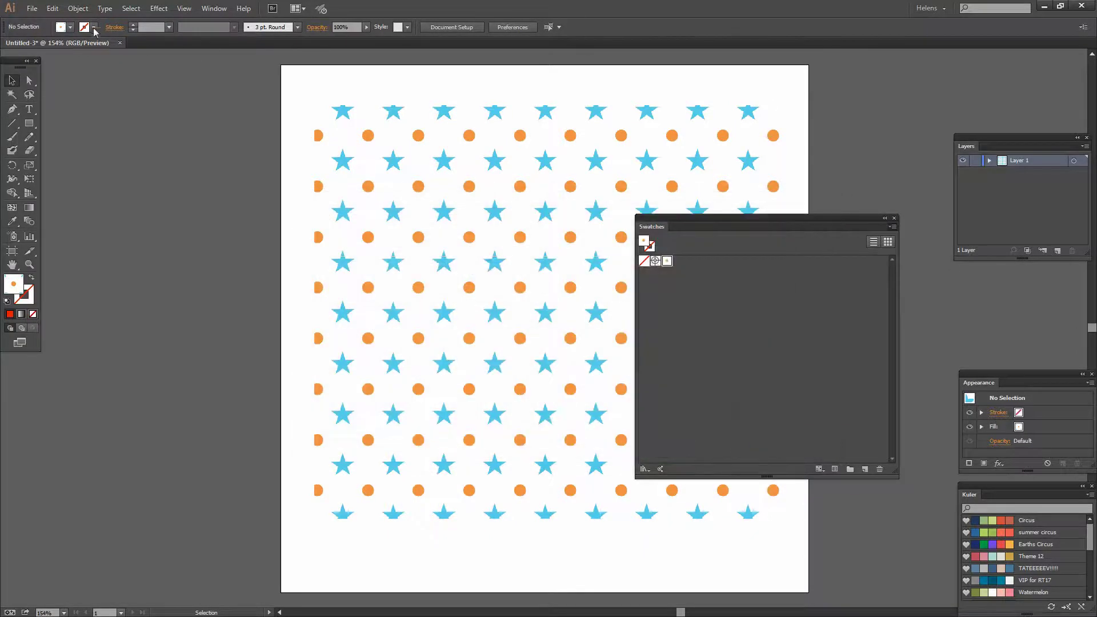
Close the star pattern document and create a new 600 by 600 px RGB document
click(120, 43)
click(592, 329)
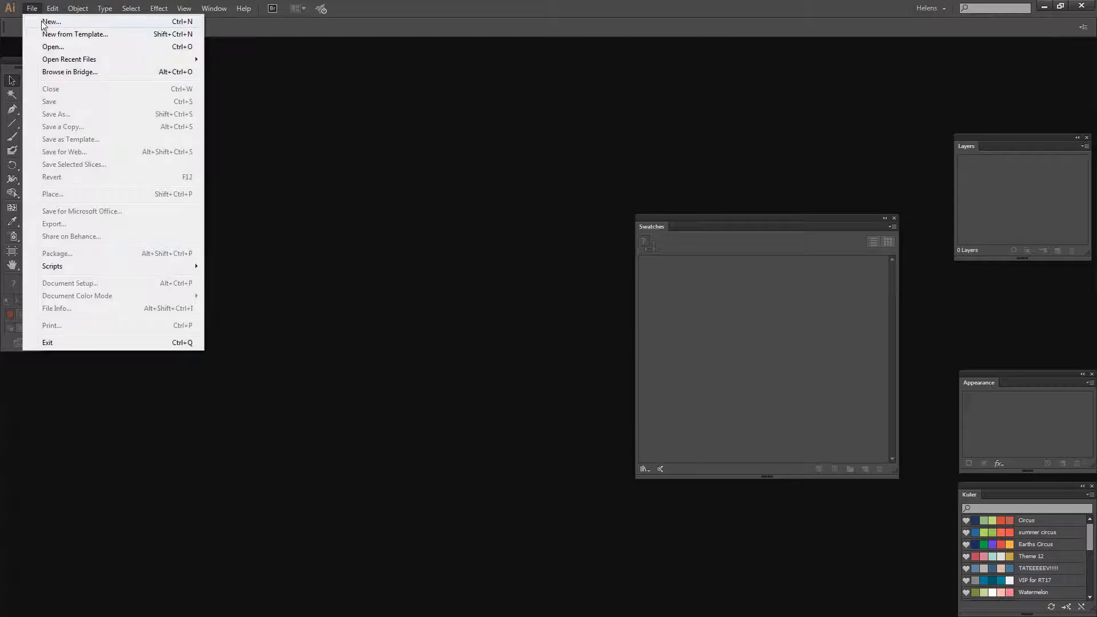
click(50, 22)
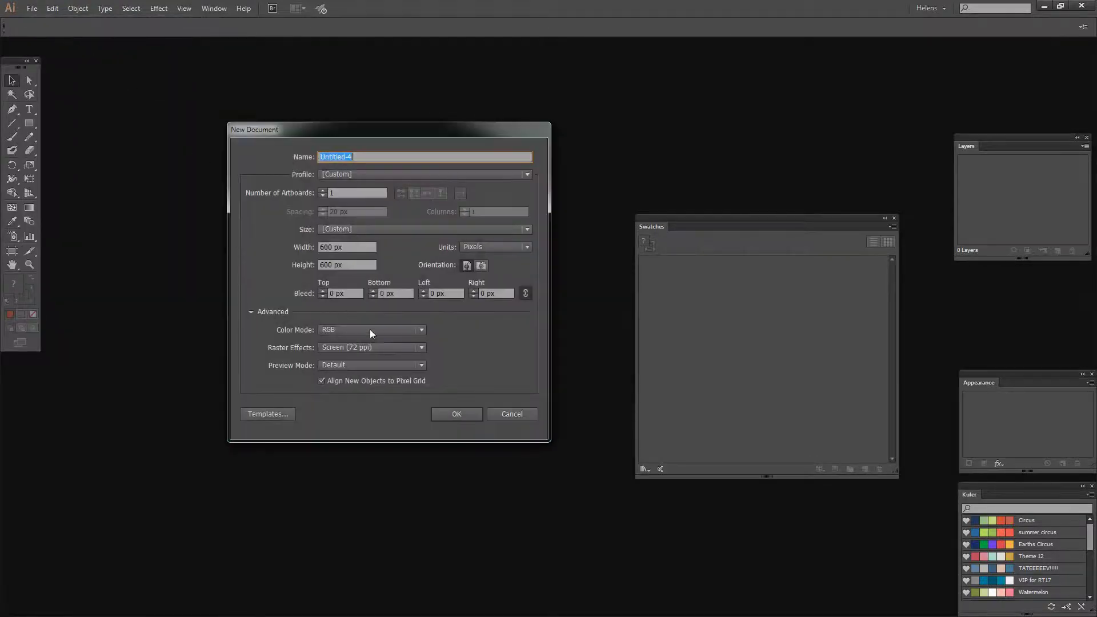
click(461, 415)
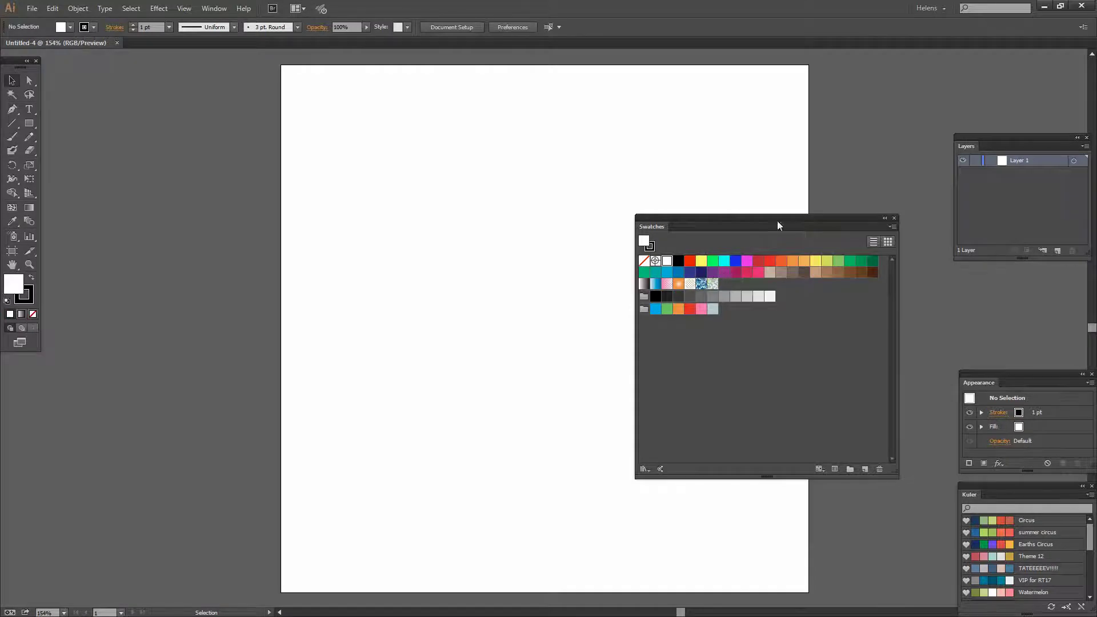
Open the user-defined "star and dot" swatch library, add its pattern to the document's swatches and close the library
drag(765, 220, 745, 282)
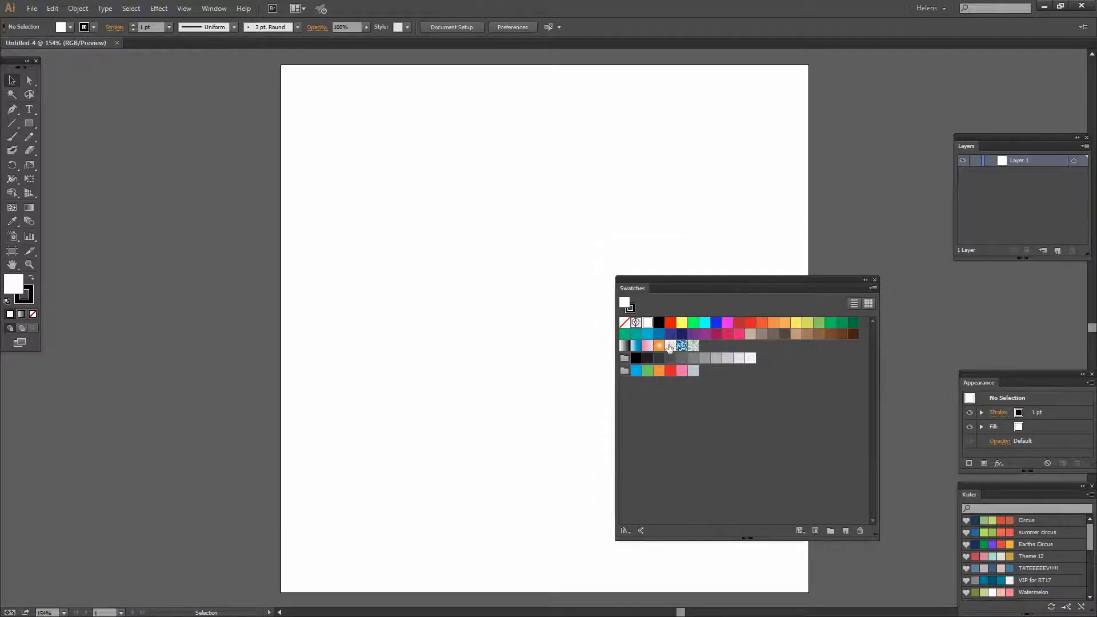
click(872, 290)
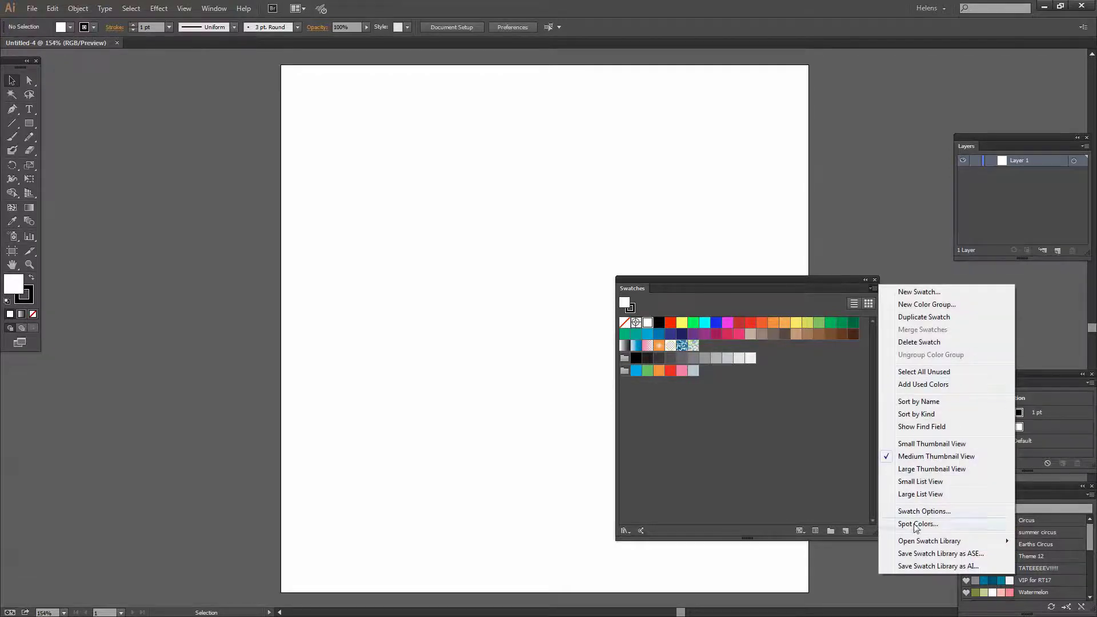
mouse_move(914, 542)
mouse_move(825, 527)
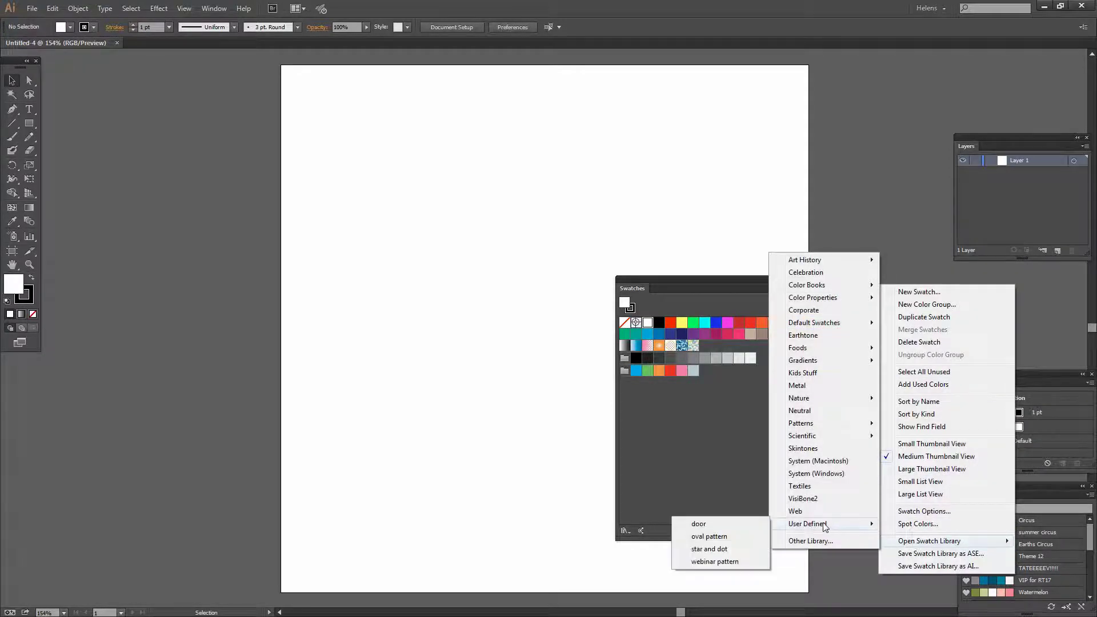
click(696, 549)
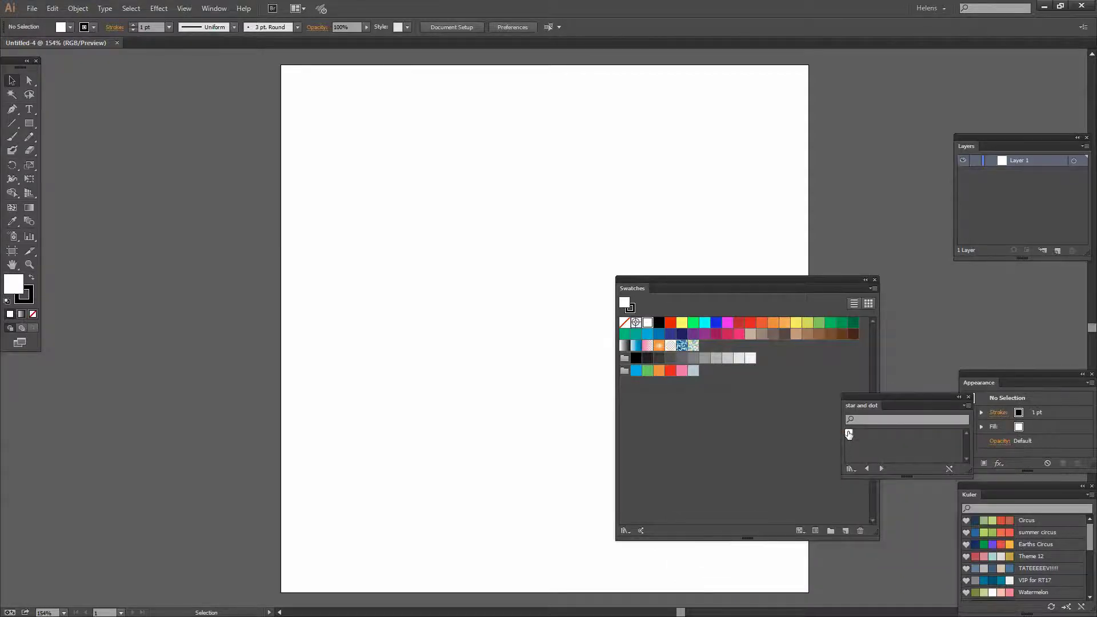
drag(848, 432, 702, 344)
drag(889, 396, 772, 406)
click(851, 406)
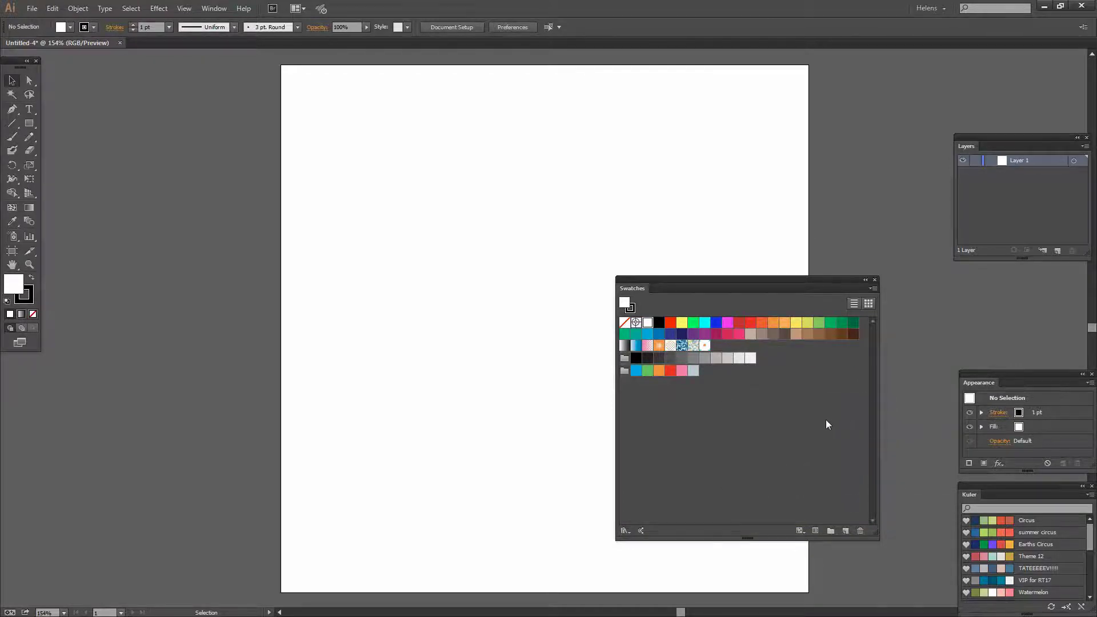
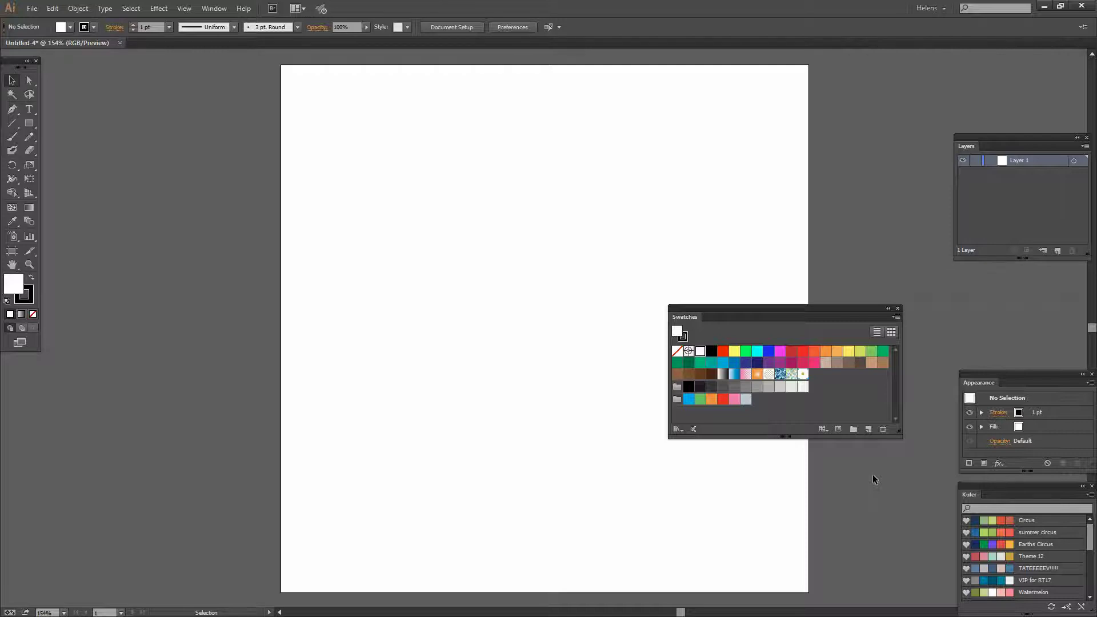
Close the current document and create another blank 600 by 600 px RGB document at 72 ppi
key(ctrl+w)
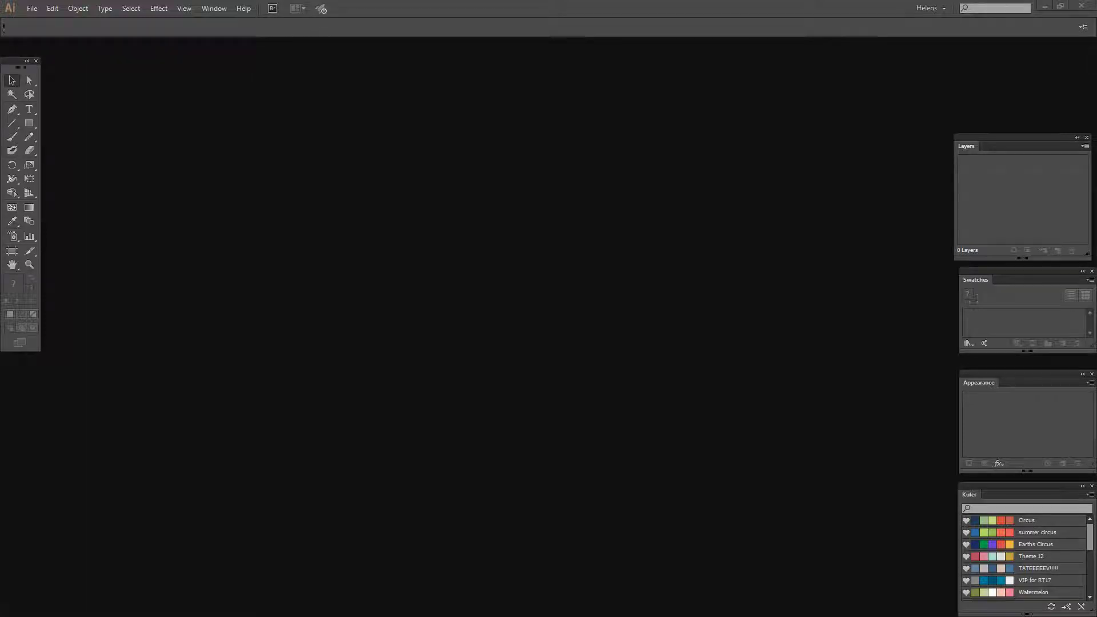
click(34, 8)
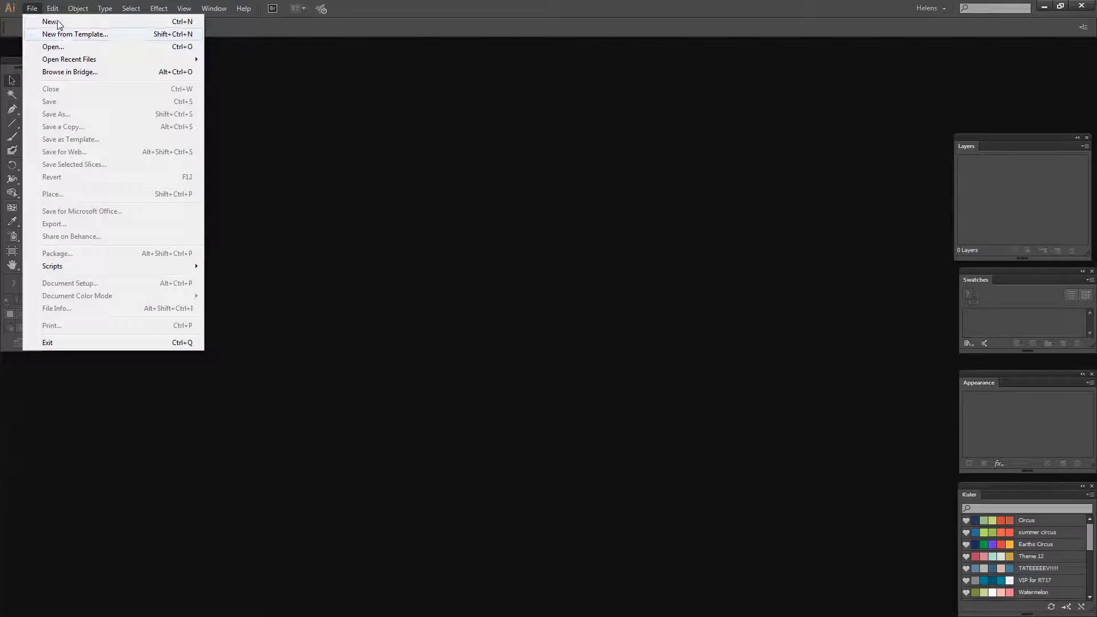
click(51, 22)
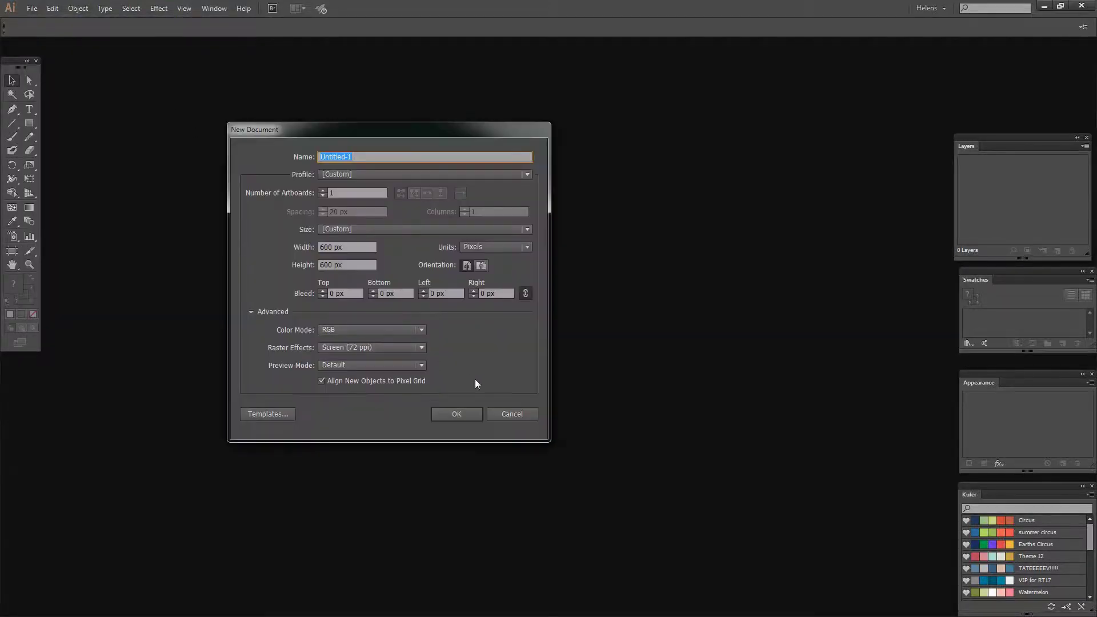
click(465, 415)
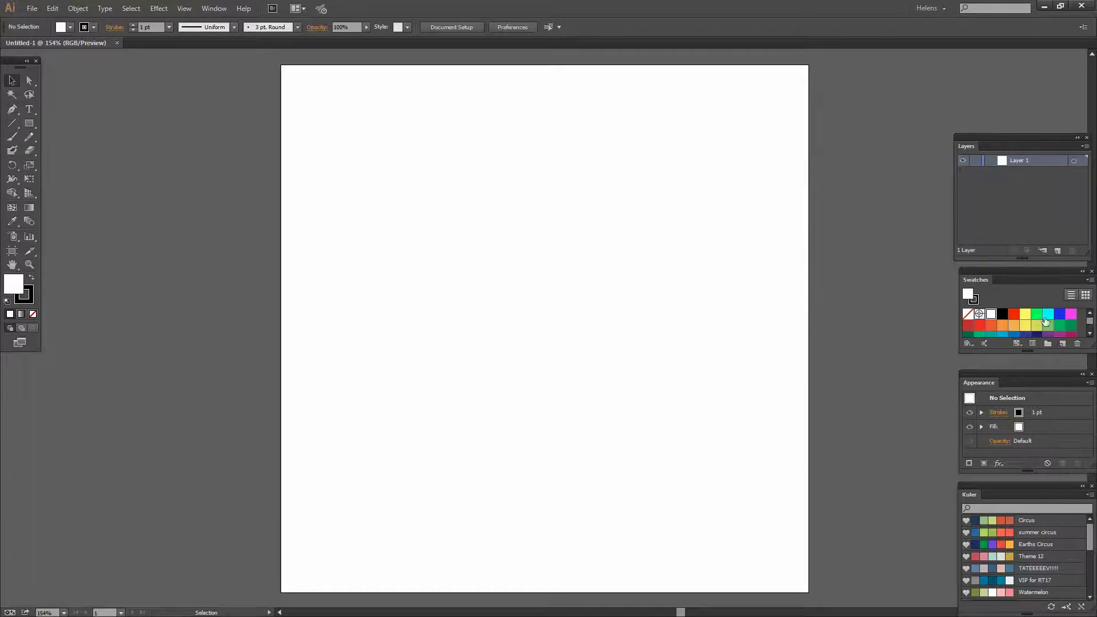
Open the user-defined "webinar pattern" swatch library and place it over the Swatches panel beside the artboard
drag(1024, 272, 945, 268)
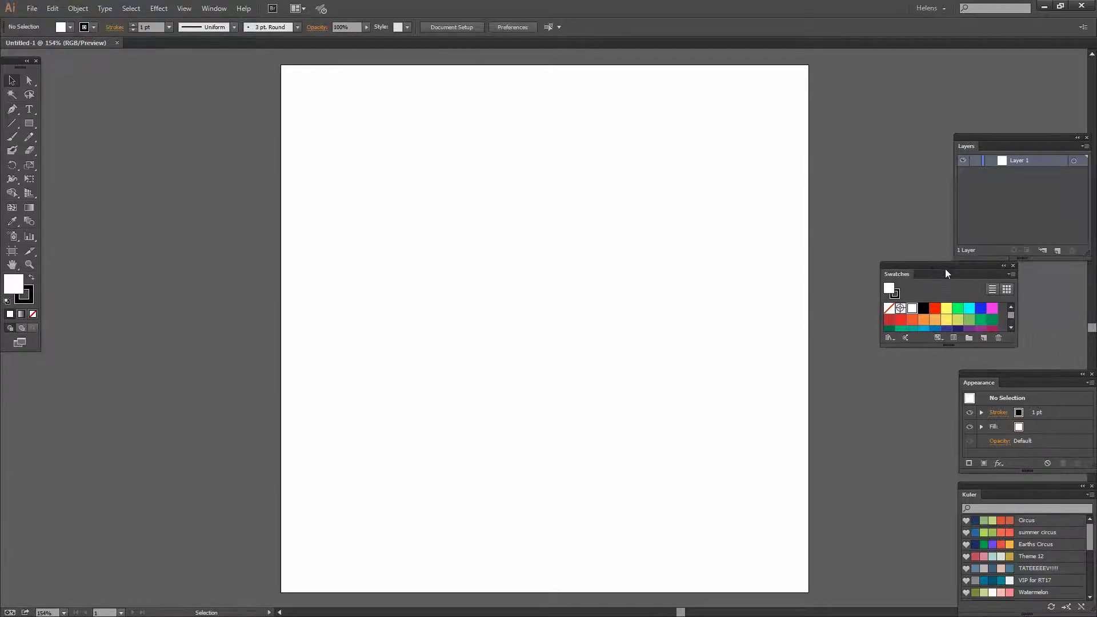
click(1009, 276)
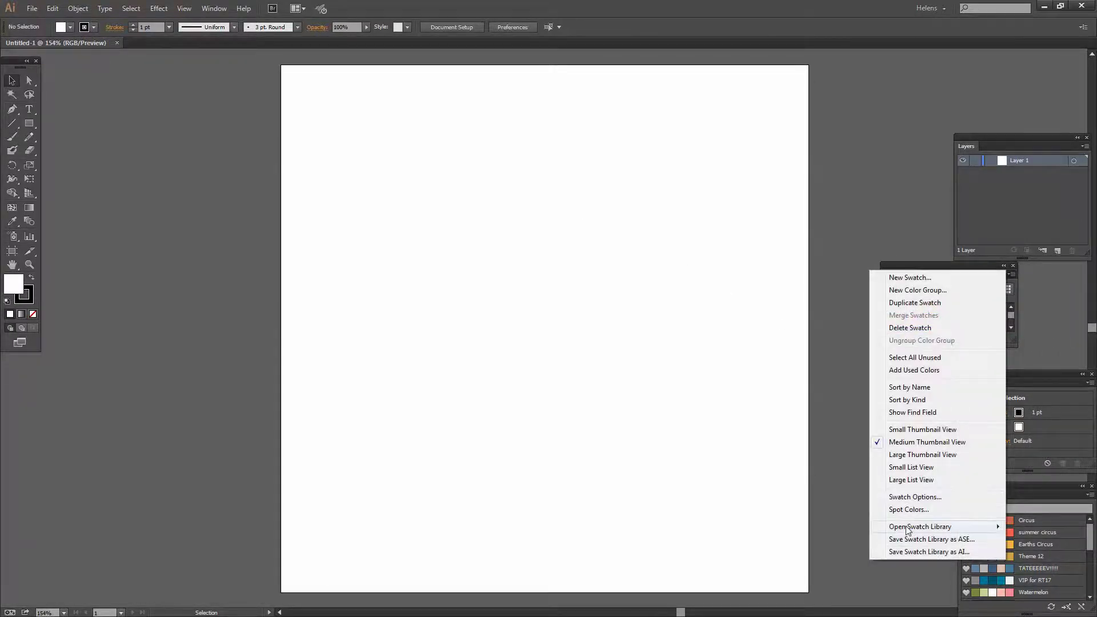
mouse_move(920, 526)
mouse_move(825, 510)
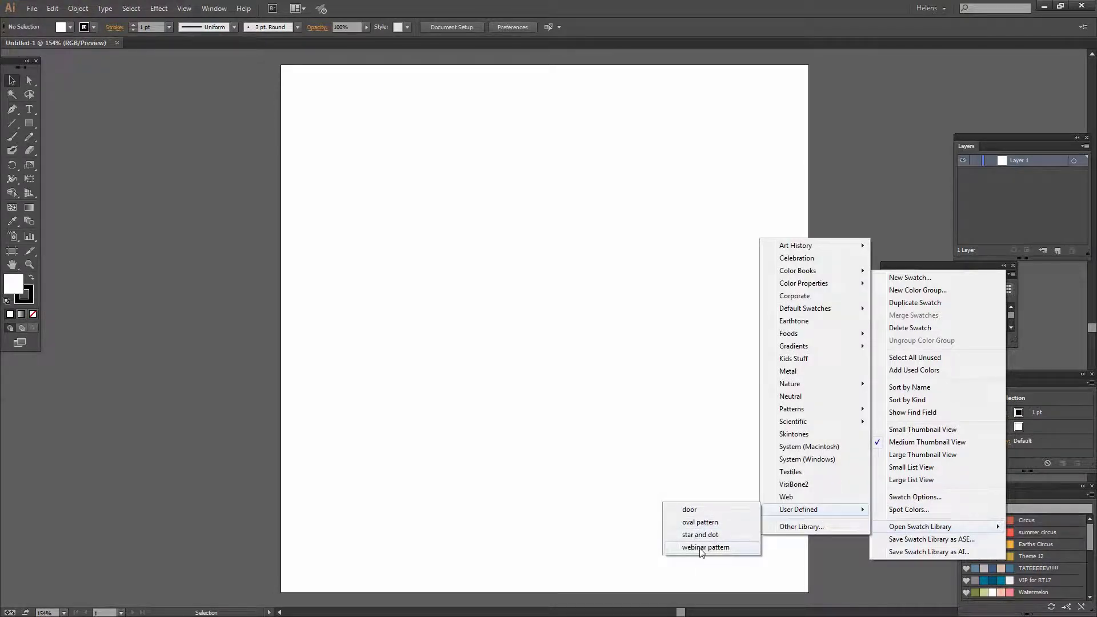
click(701, 548)
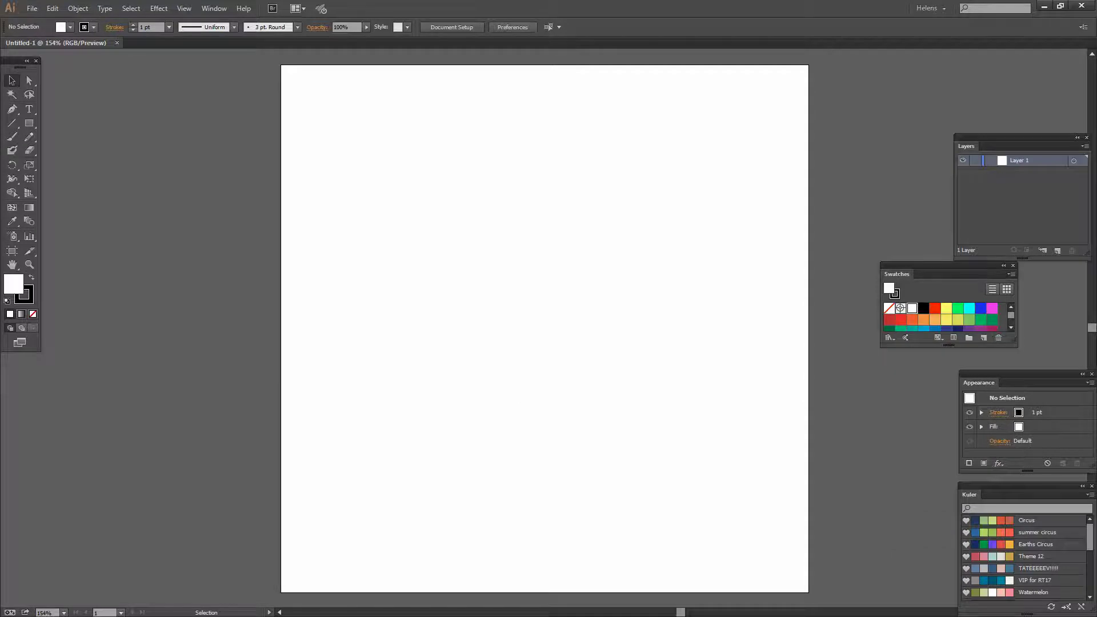
drag(115, 325, 946, 248)
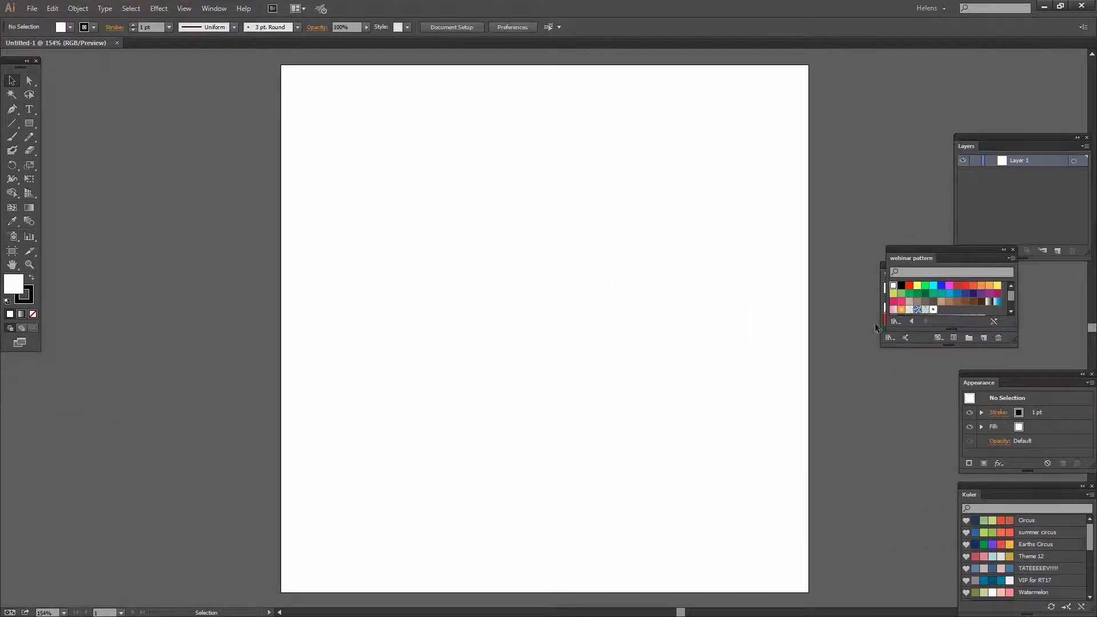
Place the artwork of the library's last pattern swatch on the artboard, left of and above its centre, and deselect it
click(933, 309)
drag(933, 310, 483, 284)
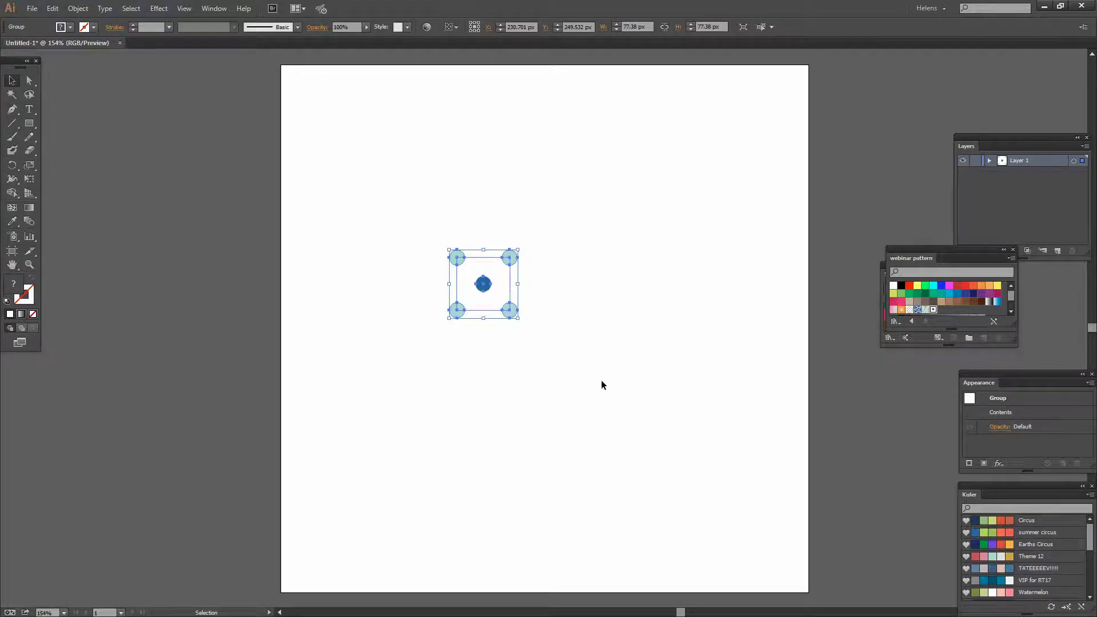
click(522, 234)
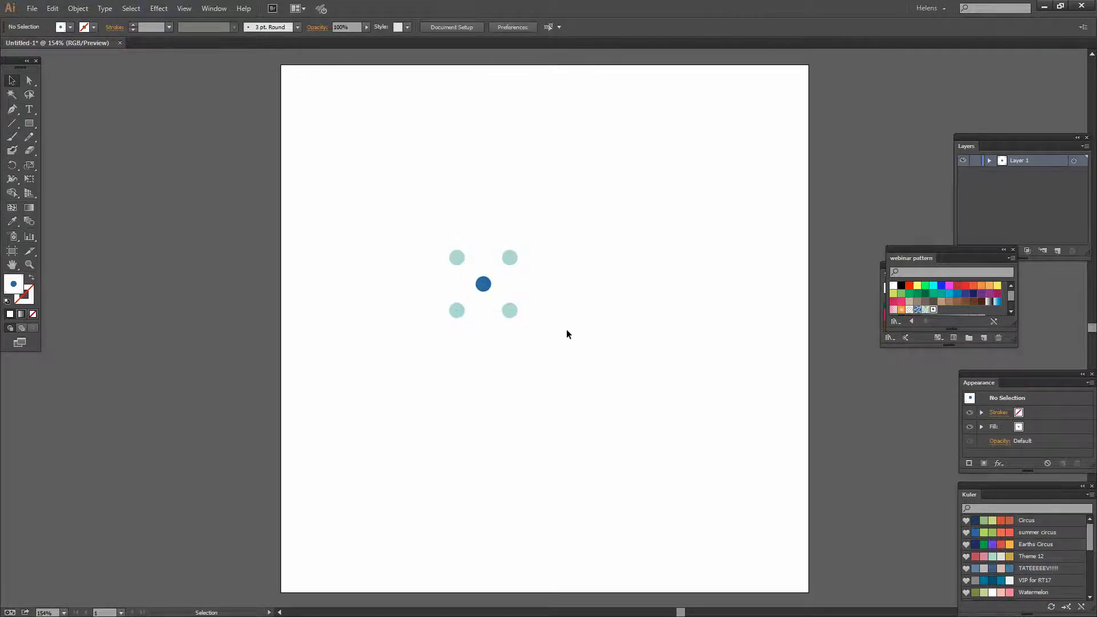
Scale the placed five-circle artwork proportionally to about three times its size and deselect it
drag(547, 356, 418, 202)
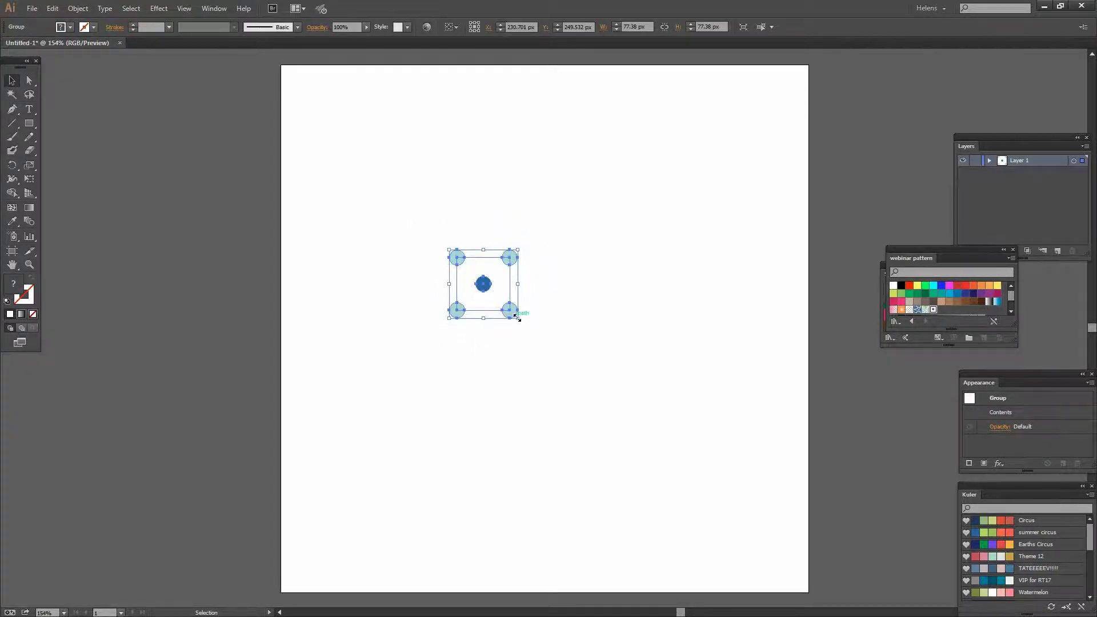
drag(516, 316, 688, 468)
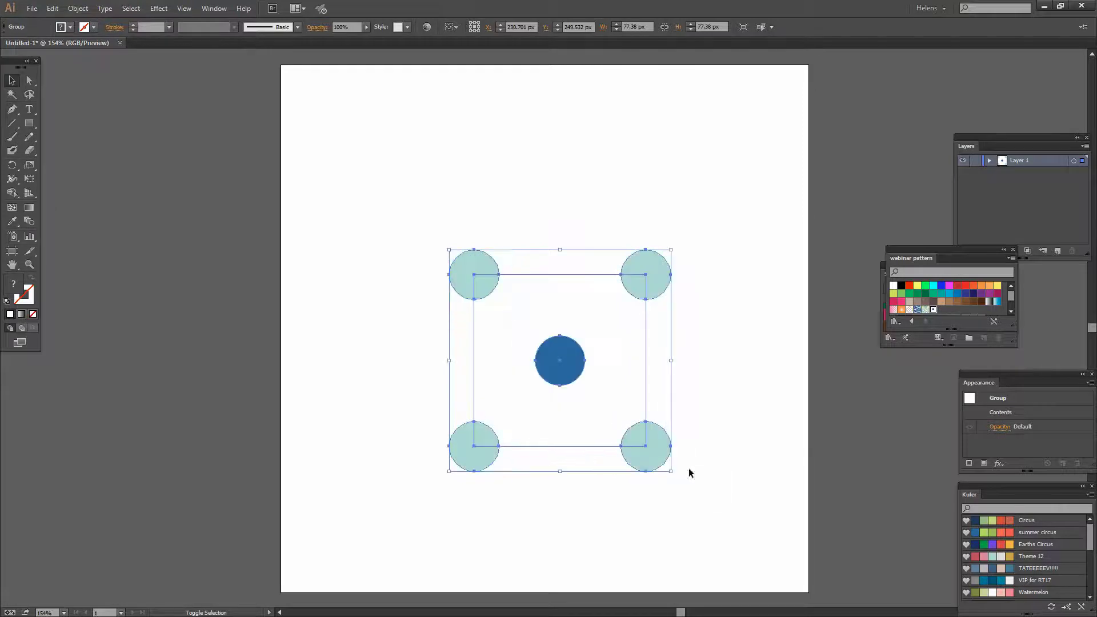
click(483, 188)
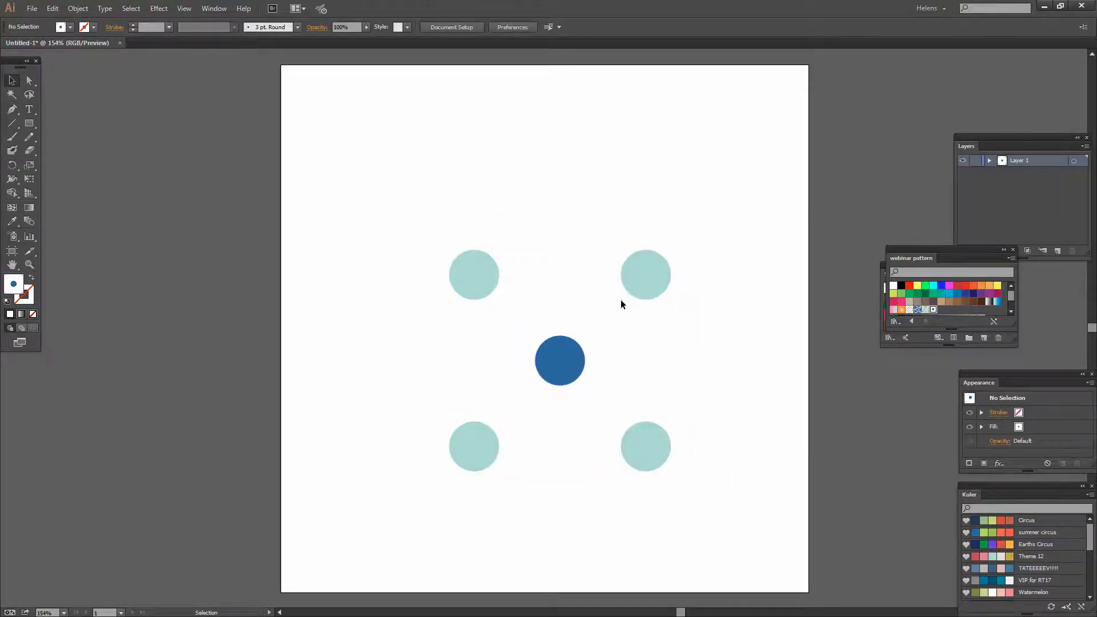
Move the five-circle artwork up and left on the artboard to about X 256 px, Y 280 px
drag(719, 476, 625, 422)
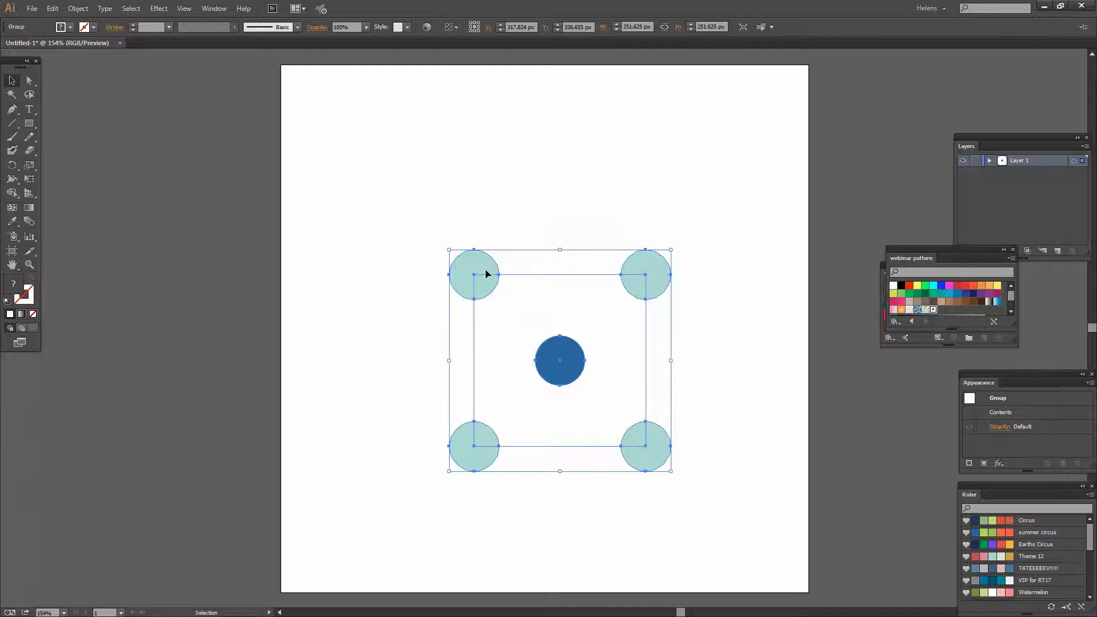
drag(485, 275, 430, 224)
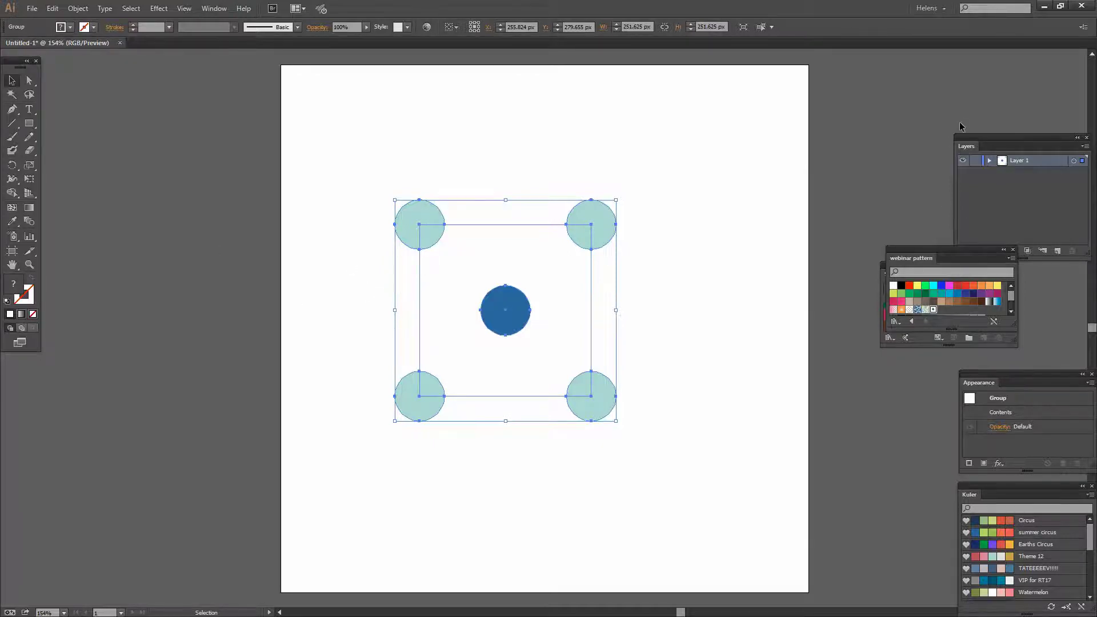
Select the unfilled bounding square path inside the artwork's group and fit the artboard to that selected art
drag(972, 140, 713, 171)
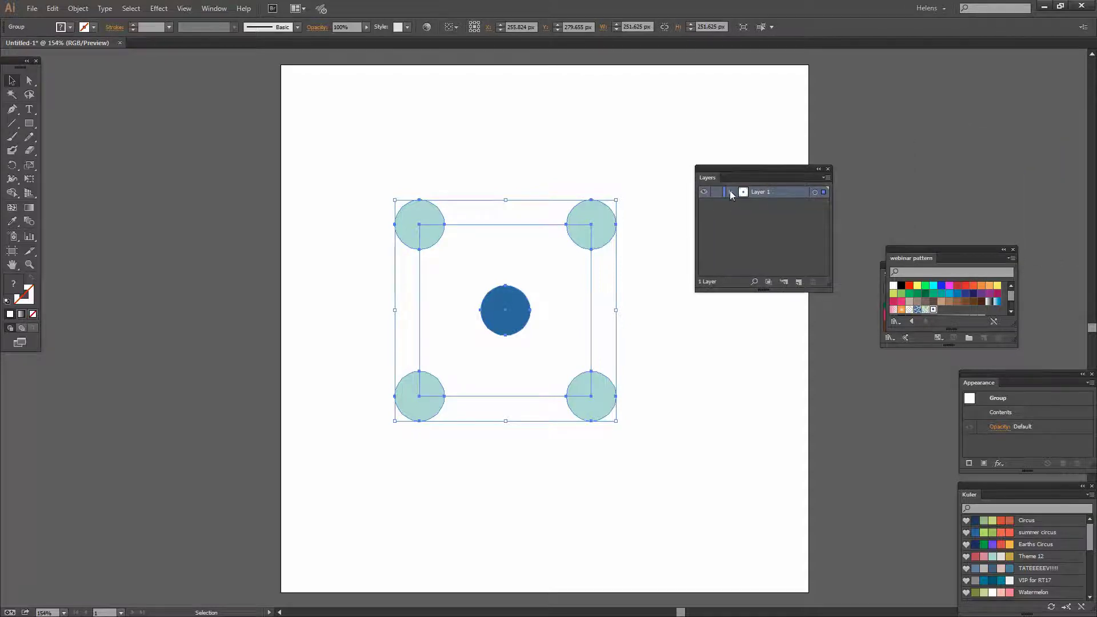
click(731, 192)
click(741, 204)
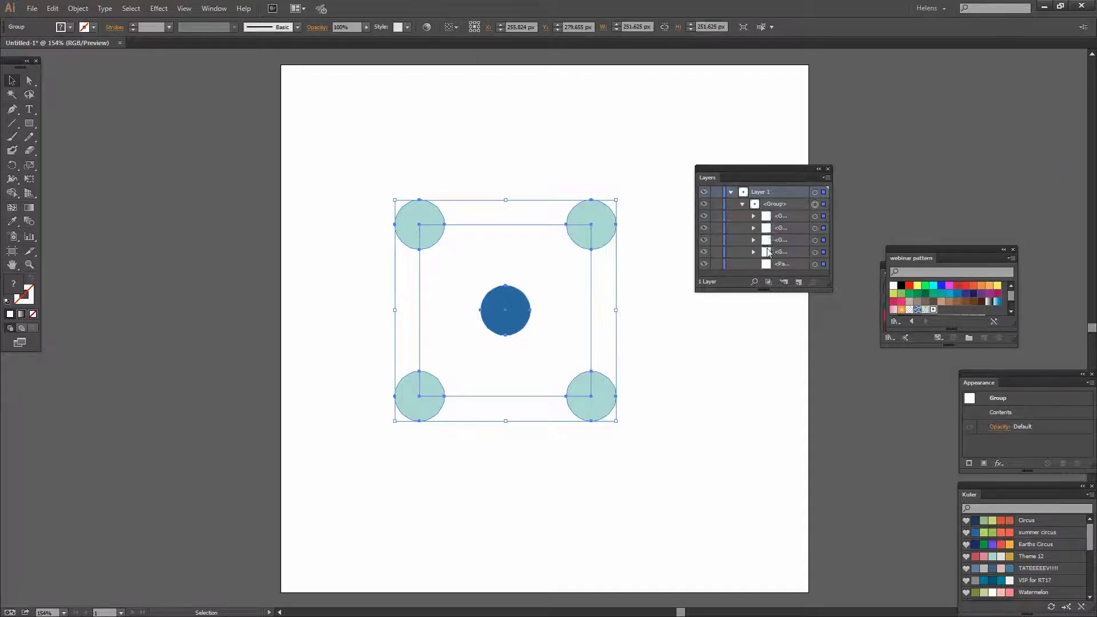
click(800, 263)
click(815, 264)
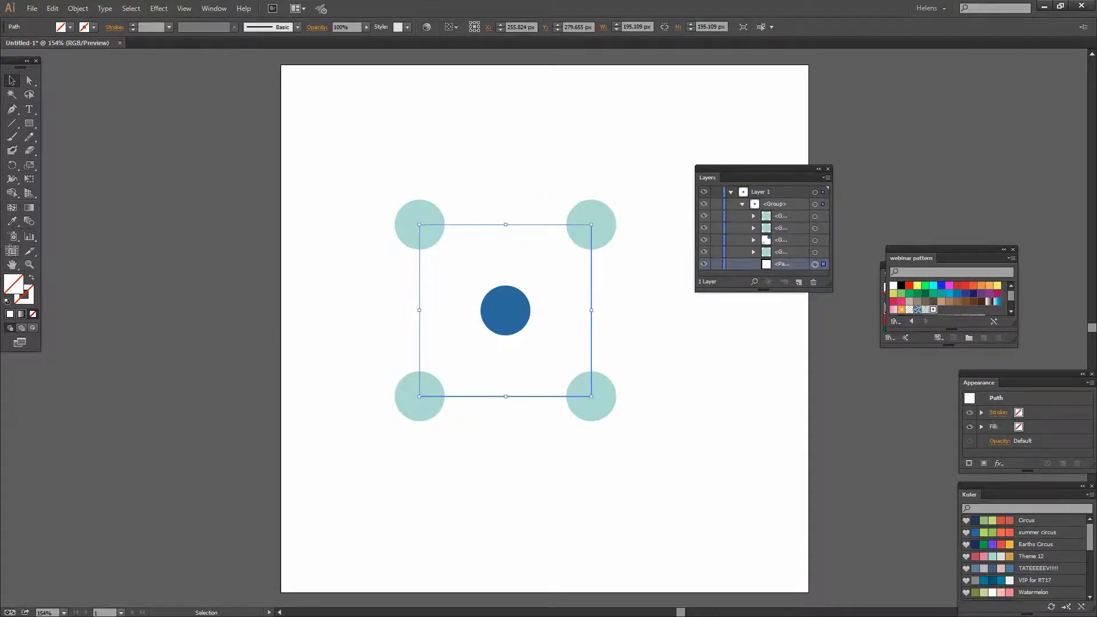
double_click(12, 252)
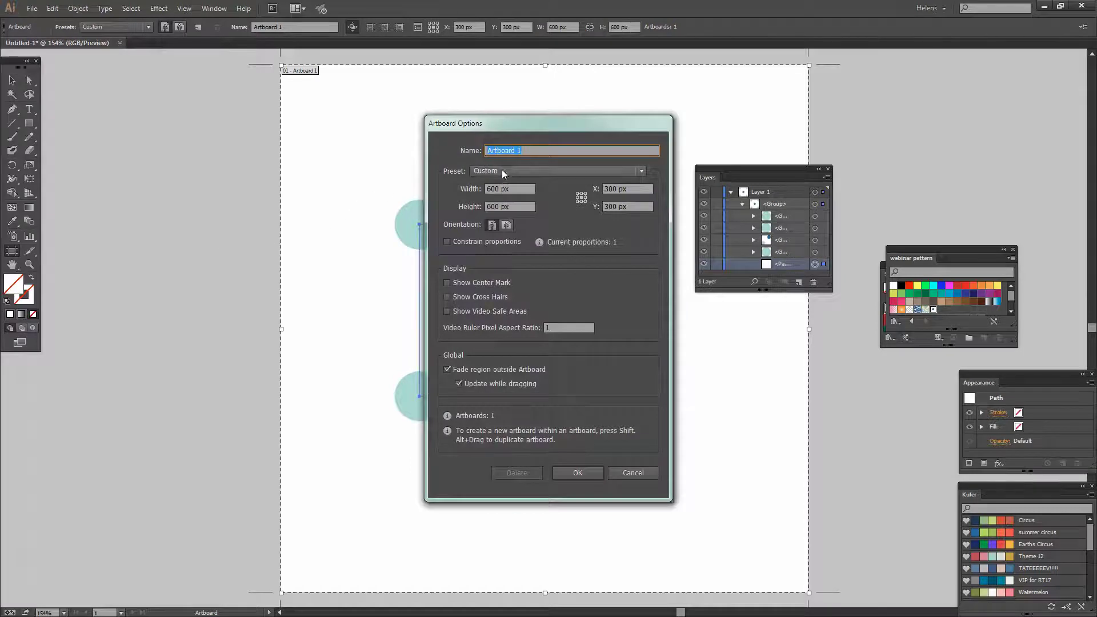
click(502, 170)
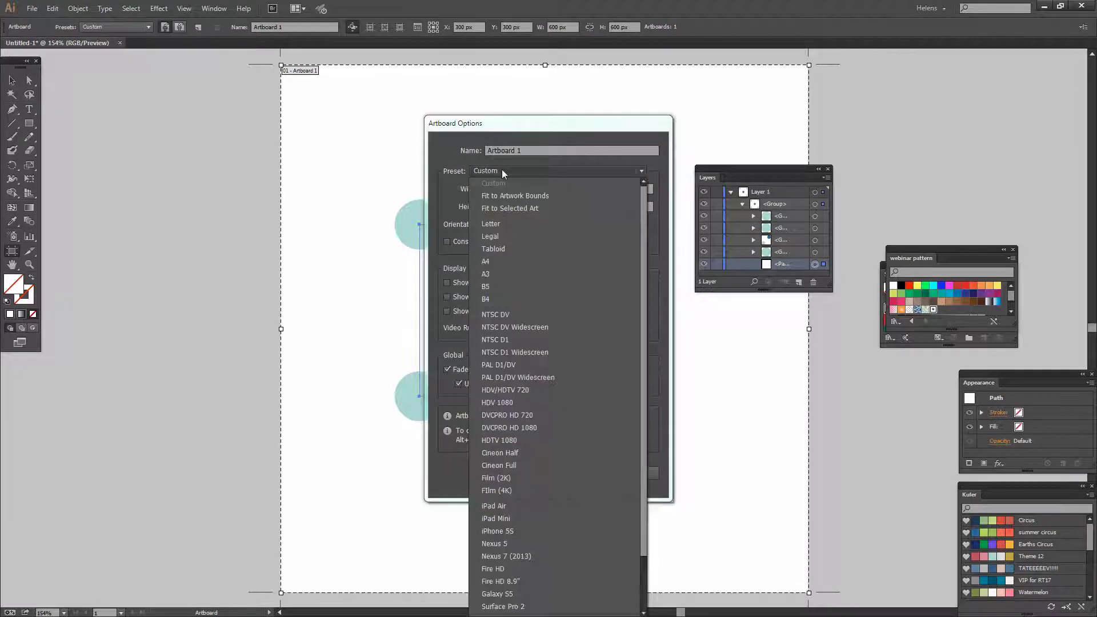
click(536, 209)
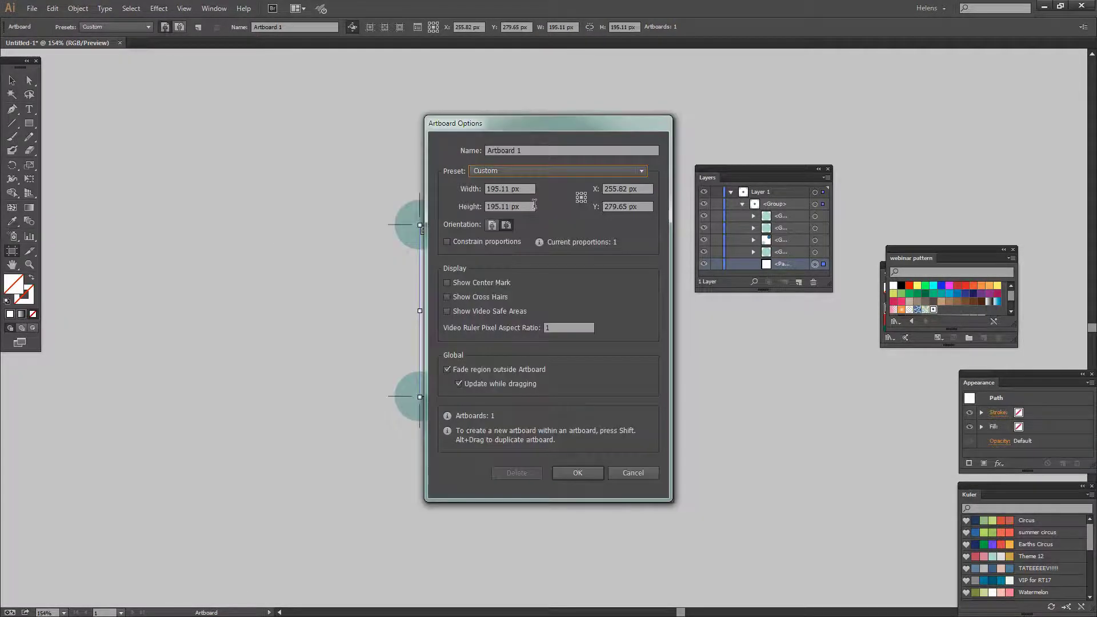
click(578, 472)
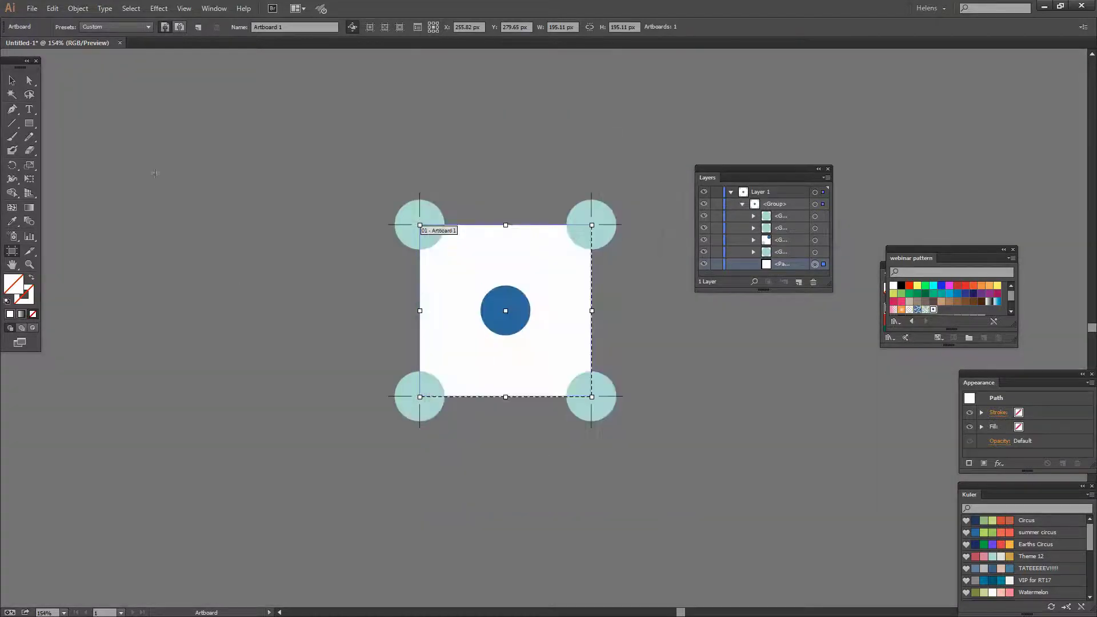
click(13, 80)
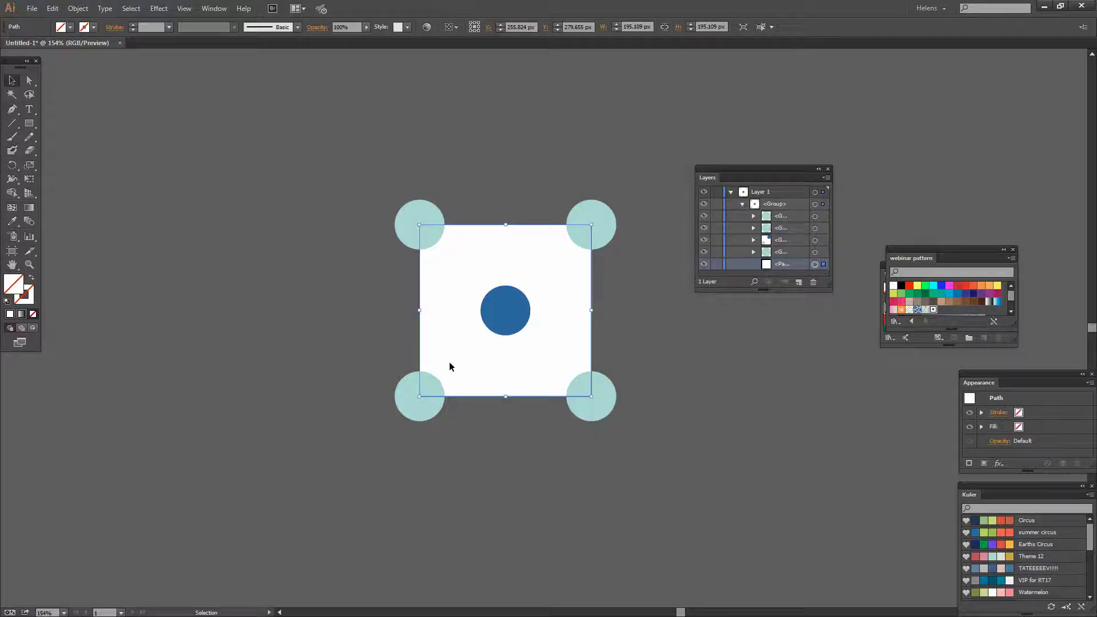
Set up an export in PNG format named dots.png in the "patterns for spoonflower" folder, using artboards
click(32, 9)
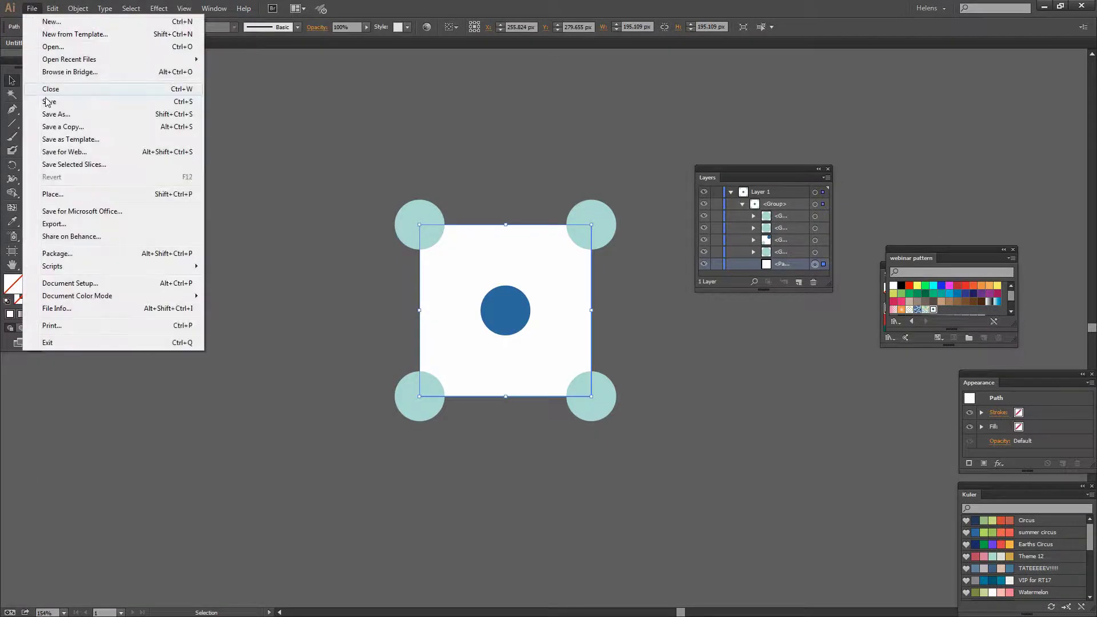
click(54, 224)
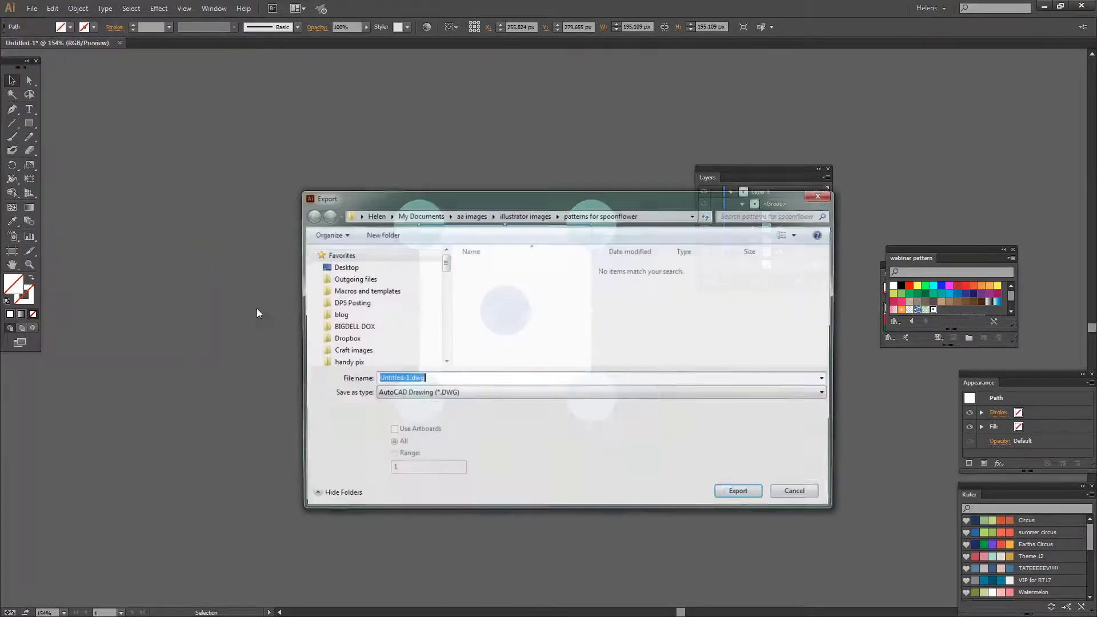
click(452, 396)
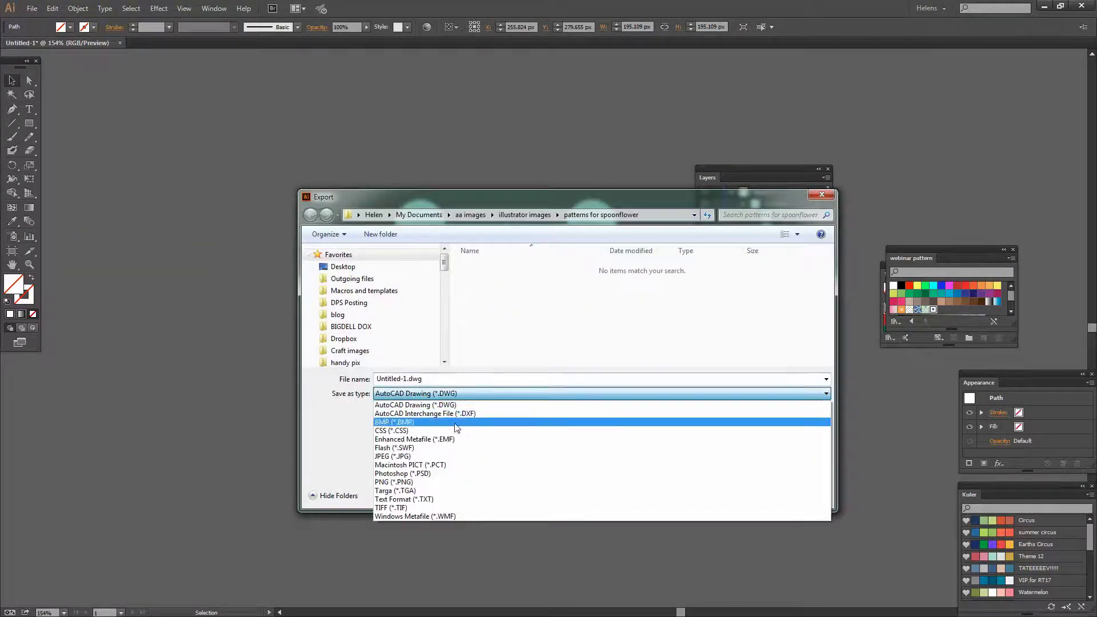
click(442, 486)
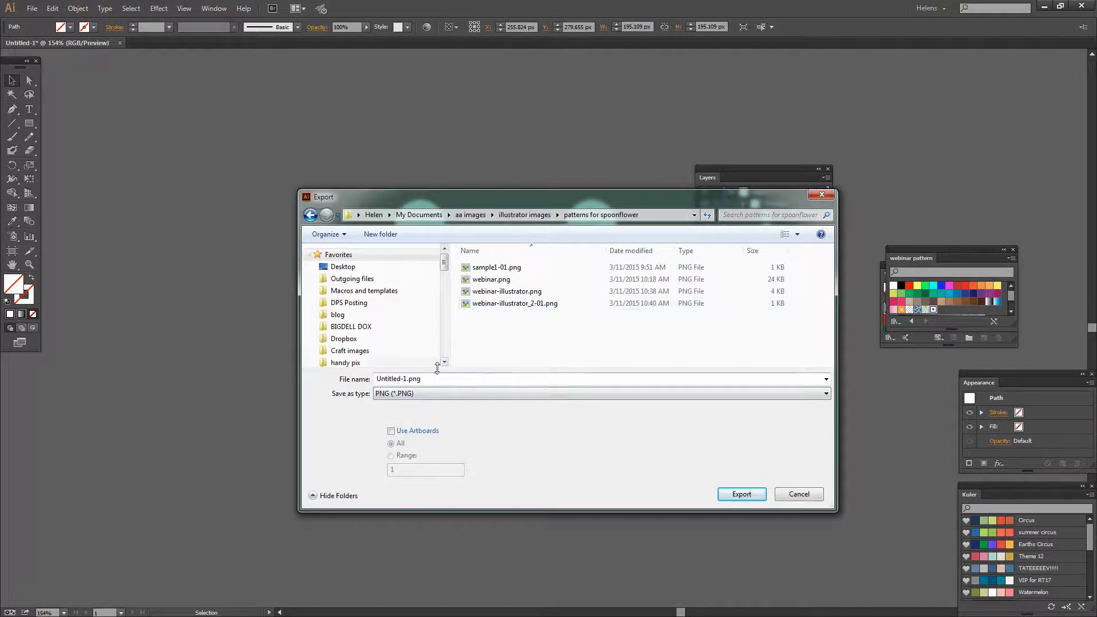
double_click(394, 376)
text(DO)
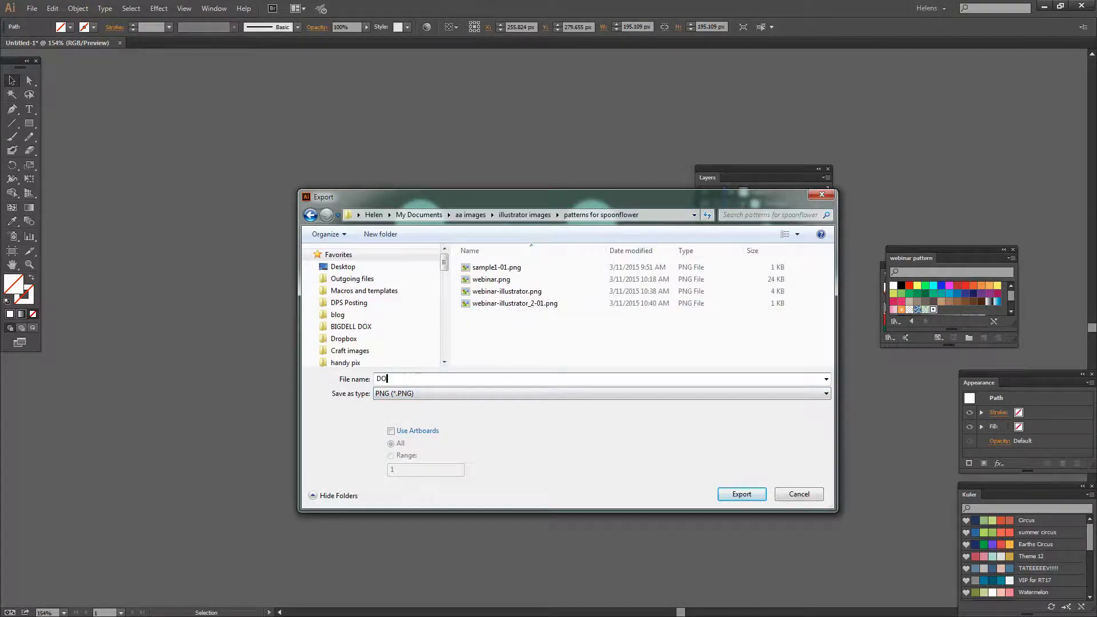
key(BackSpace)
key(BackSpace)
text(dots.png)
click(391, 432)
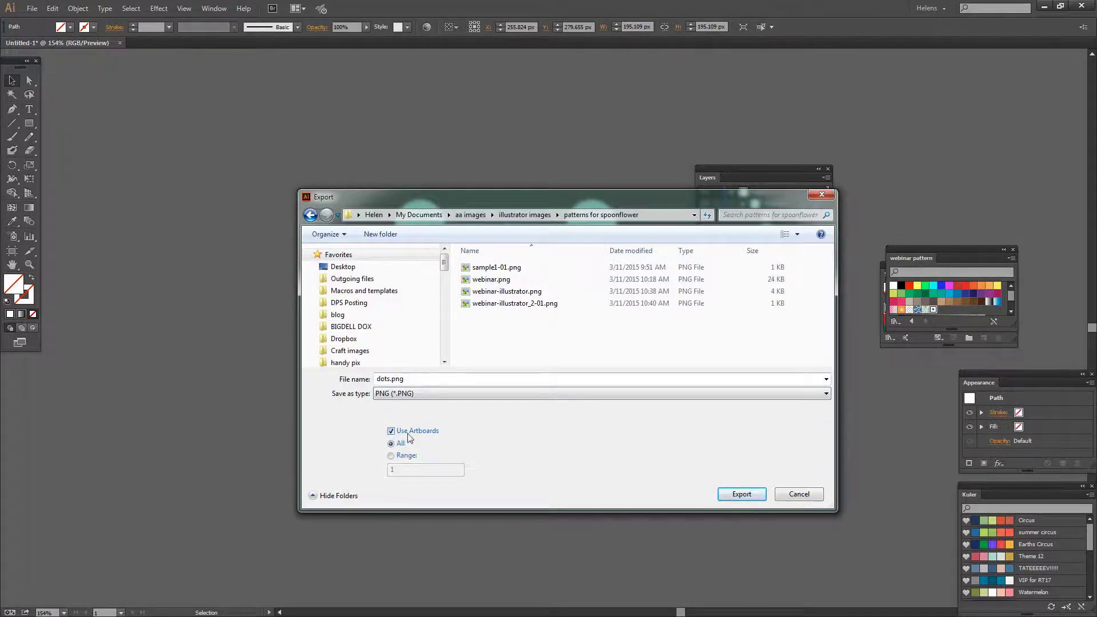
Restrict the export to artboard range 1 and export the PNG at Medium (150 ppi) with a white background and no anti-aliasing
drag(395, 196, 643, 205)
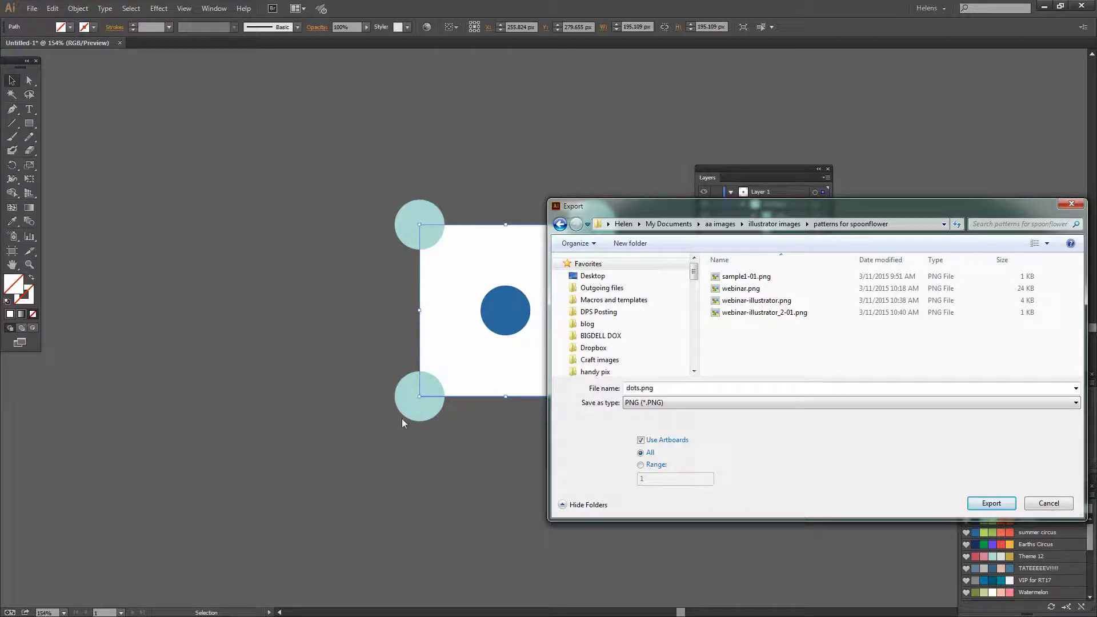
drag(689, 209, 295, 252)
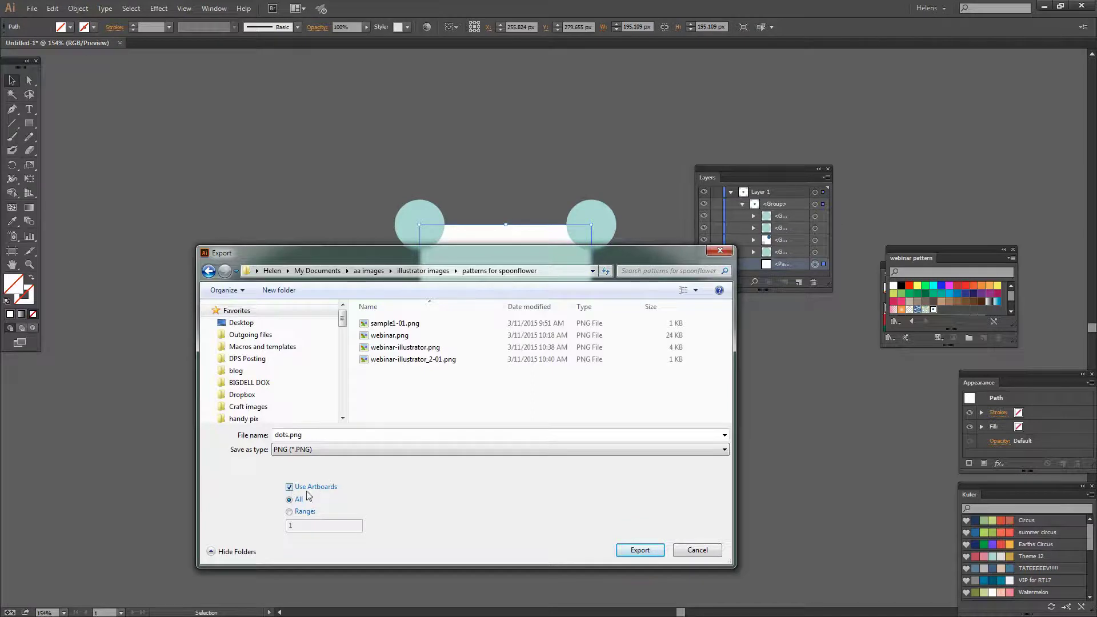
click(289, 513)
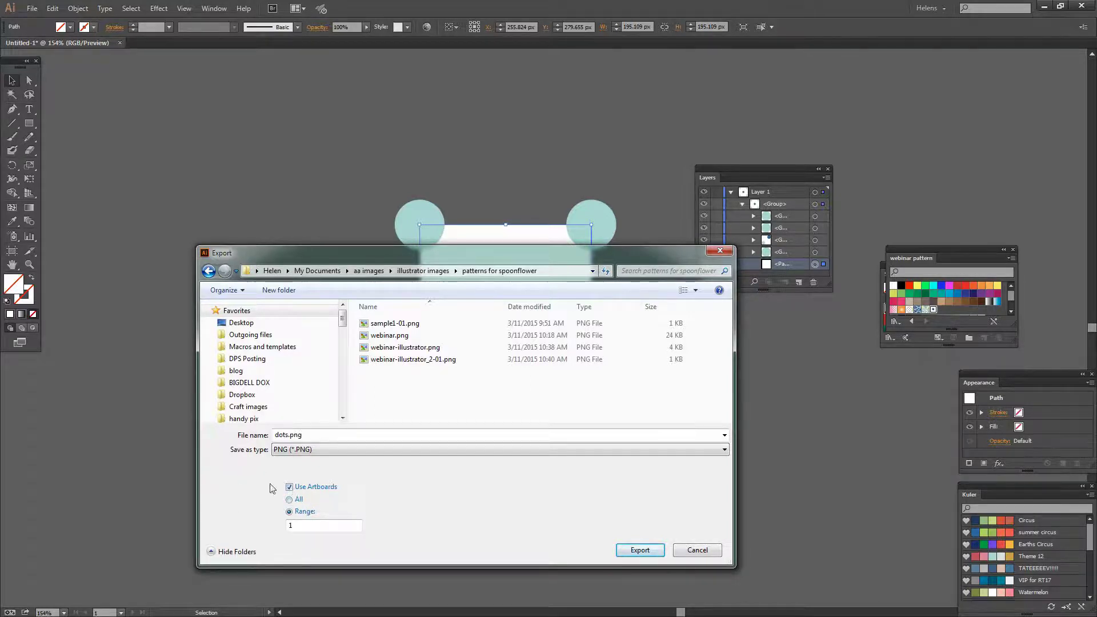
click(638, 550)
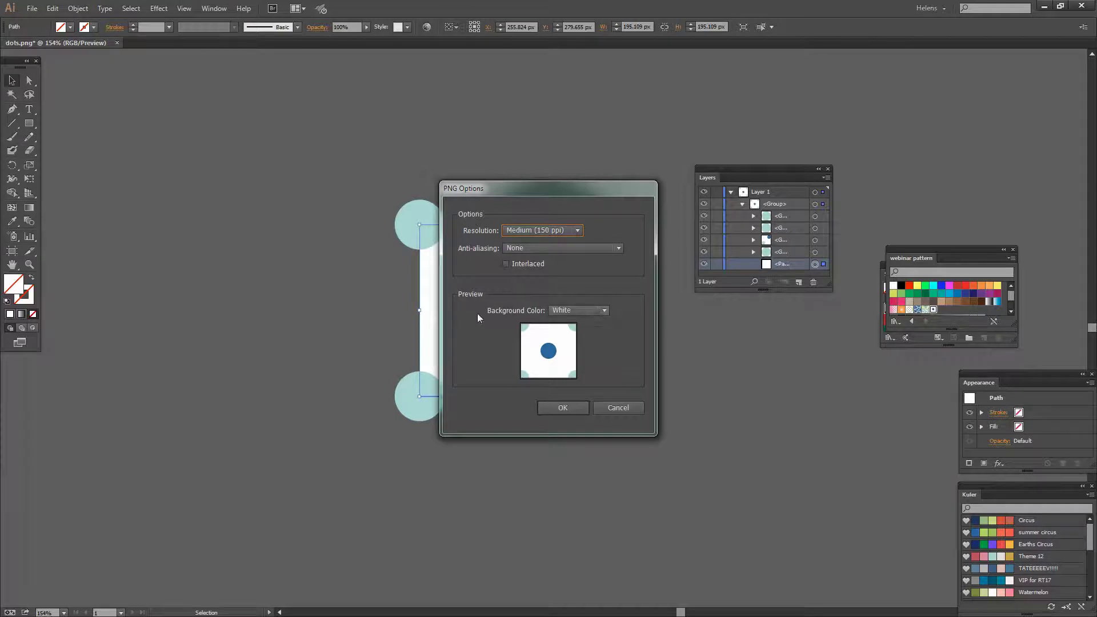
click(565, 407)
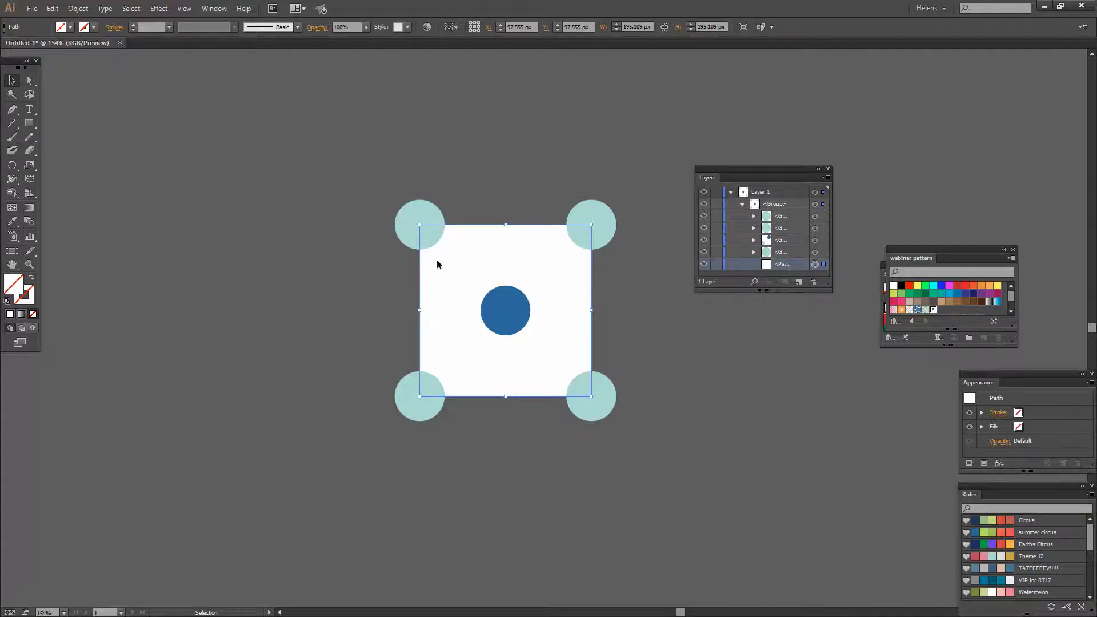
Undo the artboard resize and select the whole five-circle group again
click(54, 12)
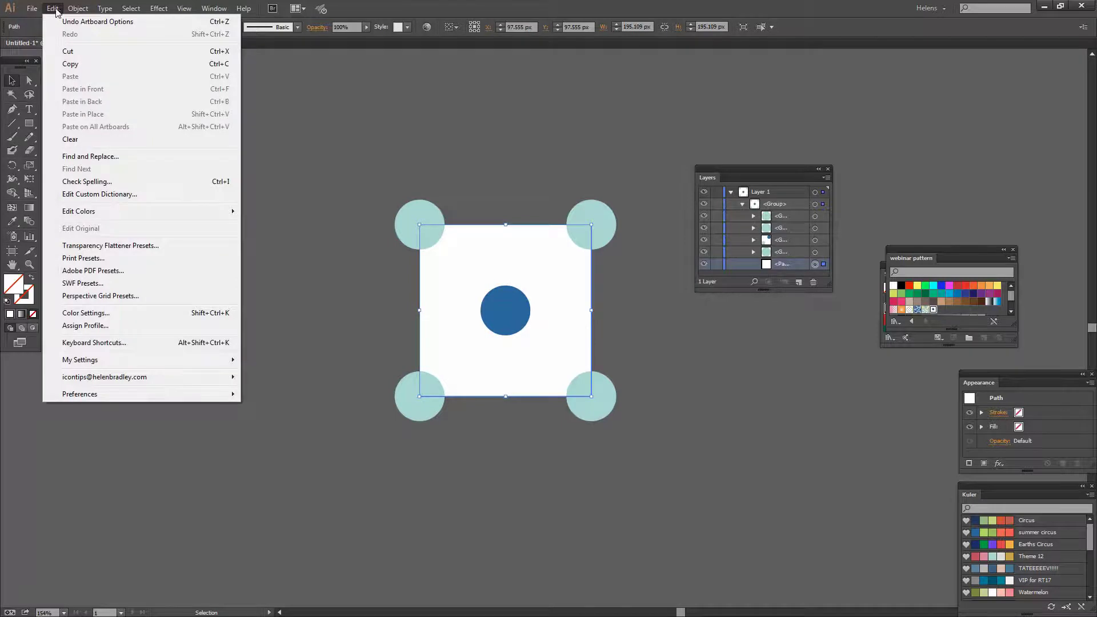
click(67, 22)
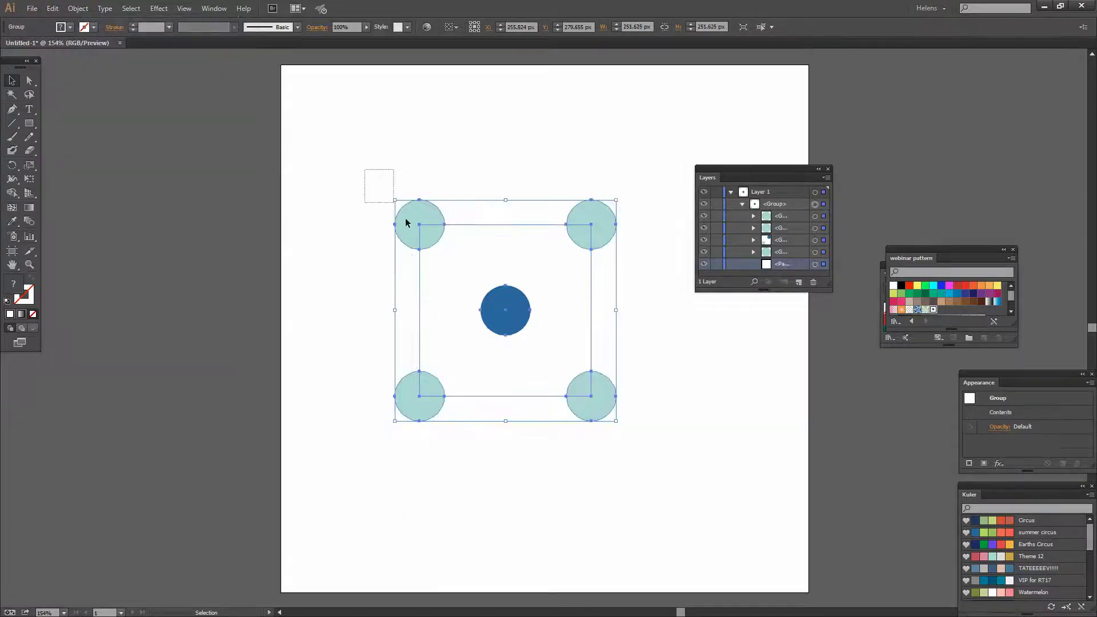
click(350, 308)
drag(430, 305, 434, 309)
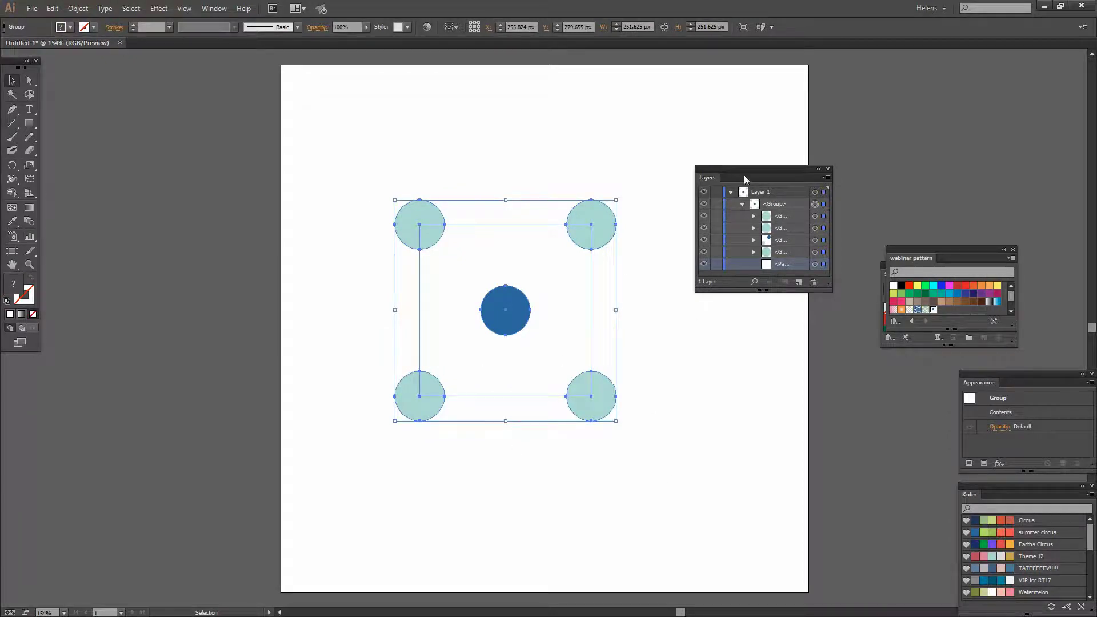
Enlarge the Layers panel, move the bounding square path to the top of the artwork's group, and target the whole group
drag(744, 179, 785, 320)
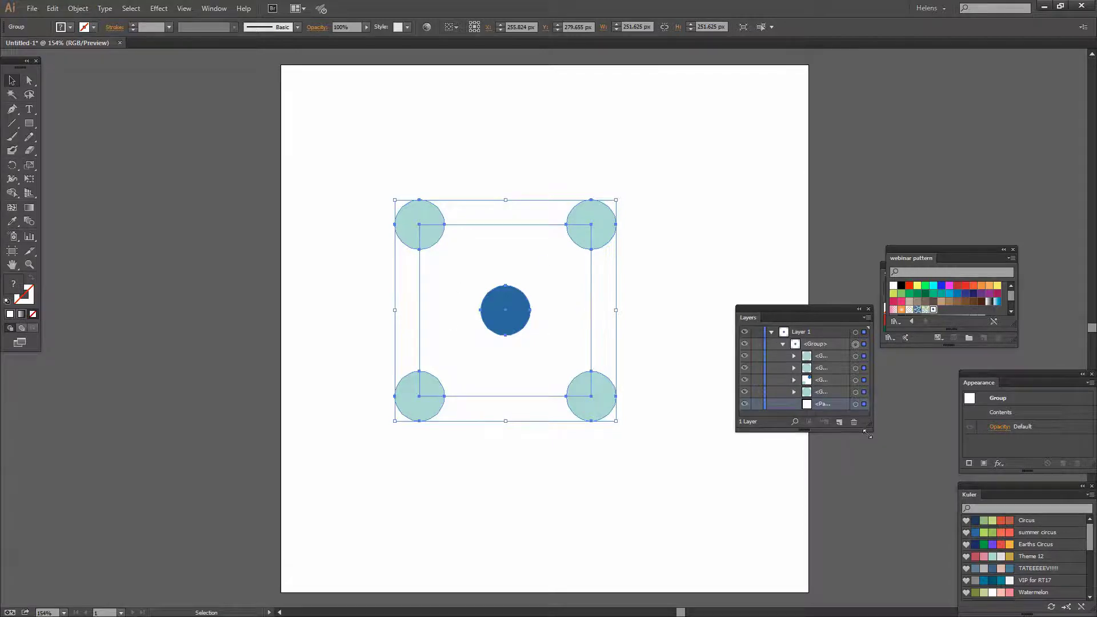
drag(868, 434, 901, 521)
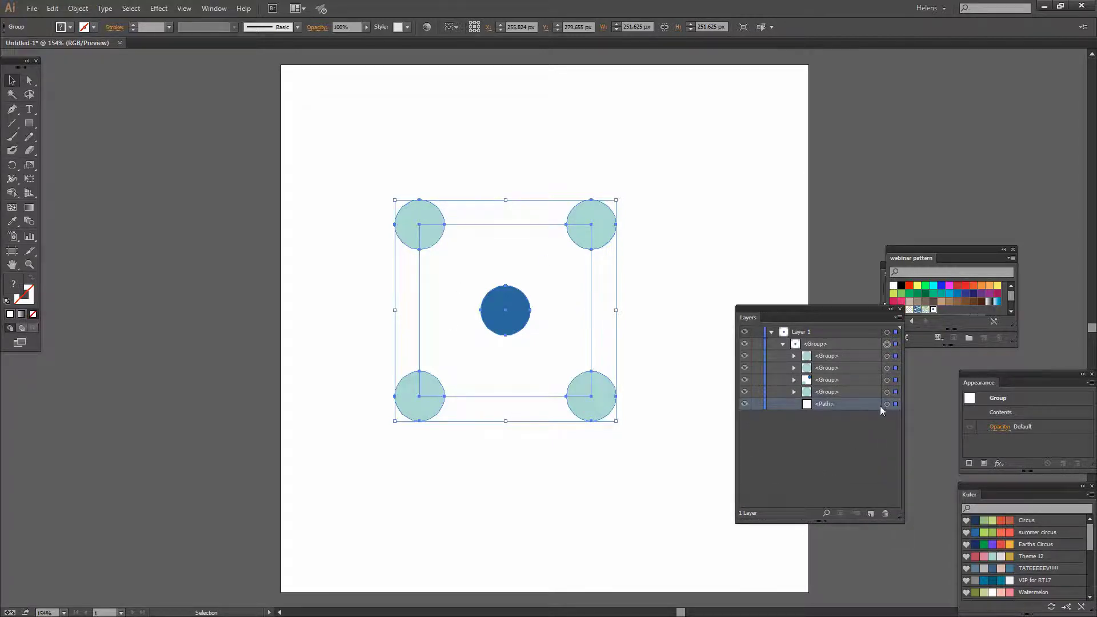
drag(841, 405, 835, 348)
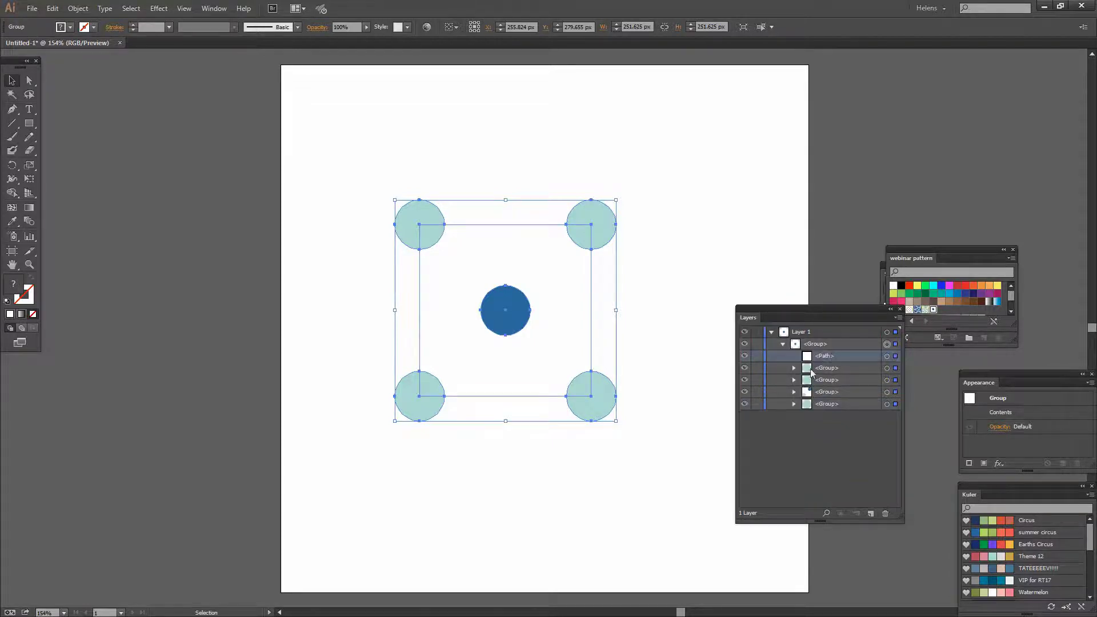
click(887, 356)
click(887, 344)
drag(830, 318, 814, 384)
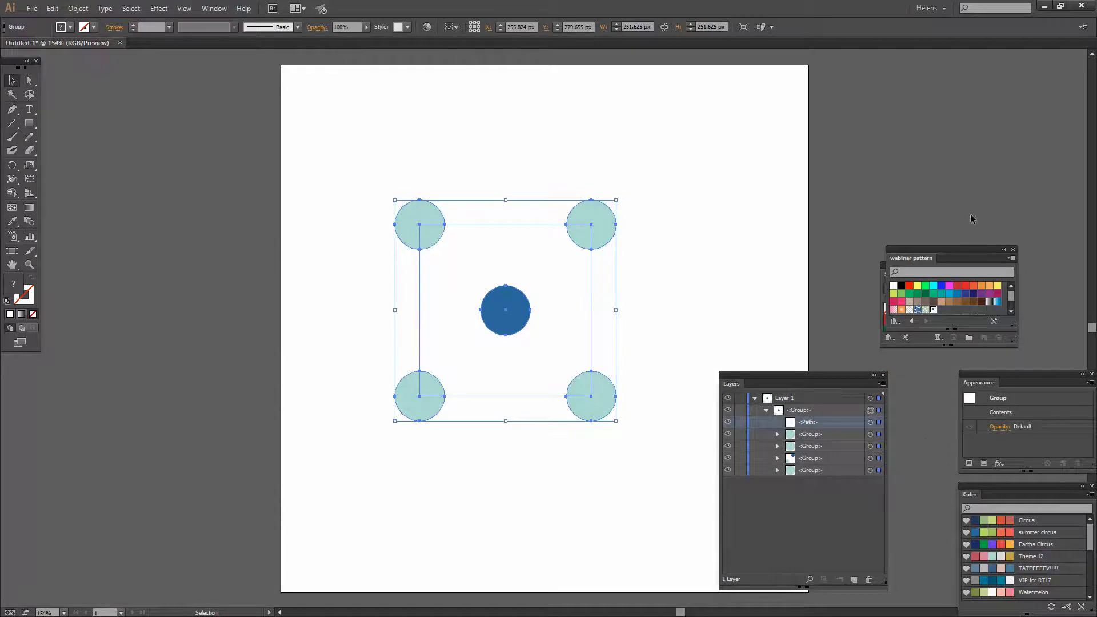
Crop the five-circle group to its bounding square with the Pathfinder Crop operation
drag(946, 259, 881, 106)
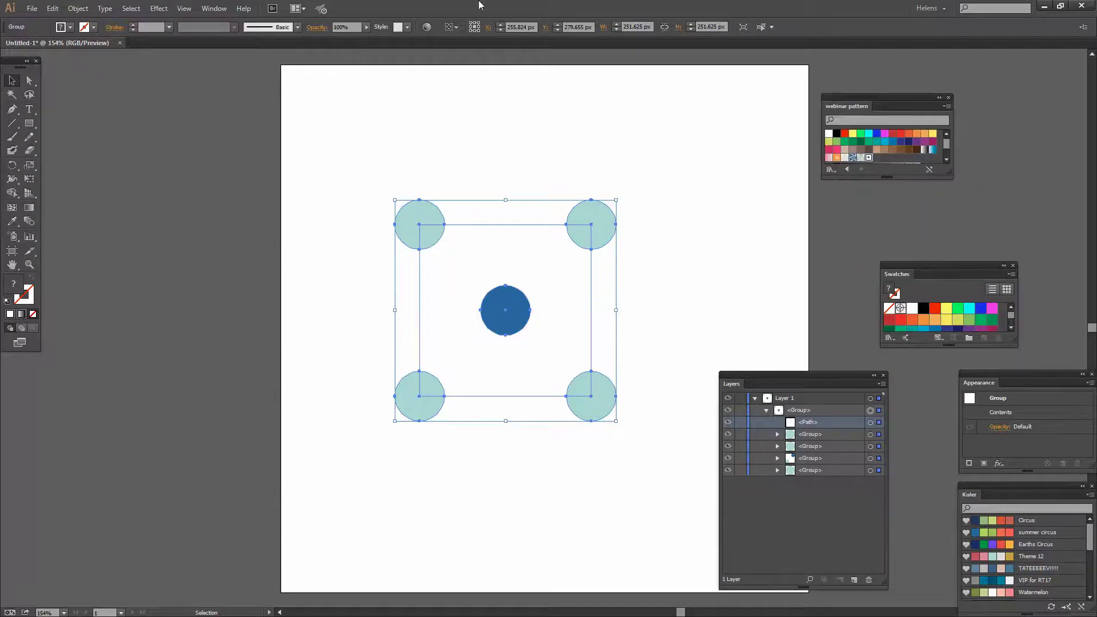
click(214, 8)
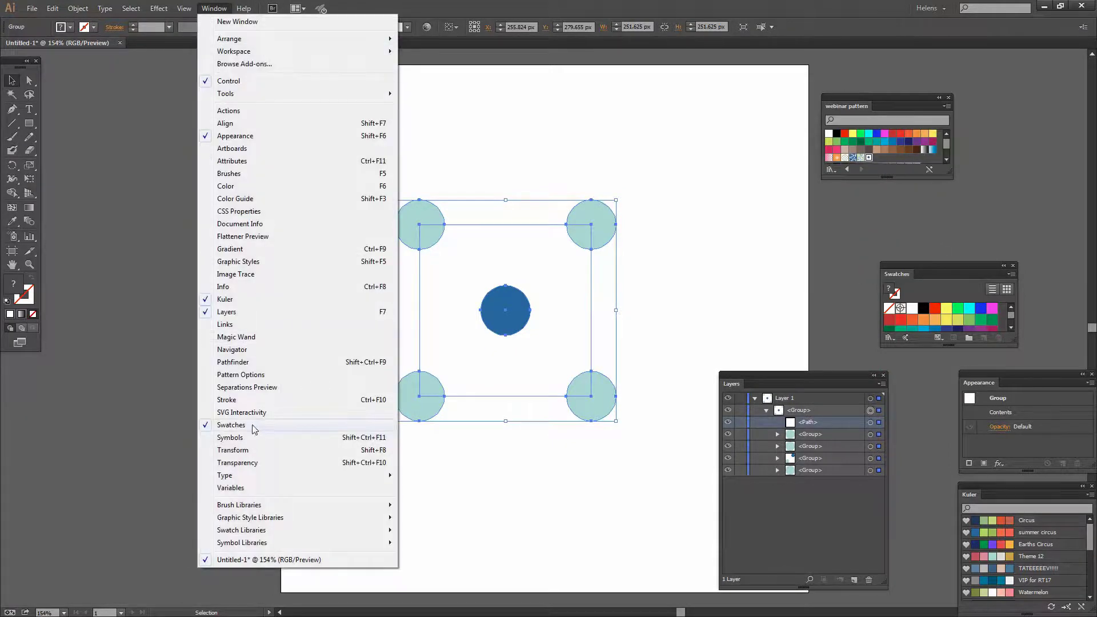
click(232, 361)
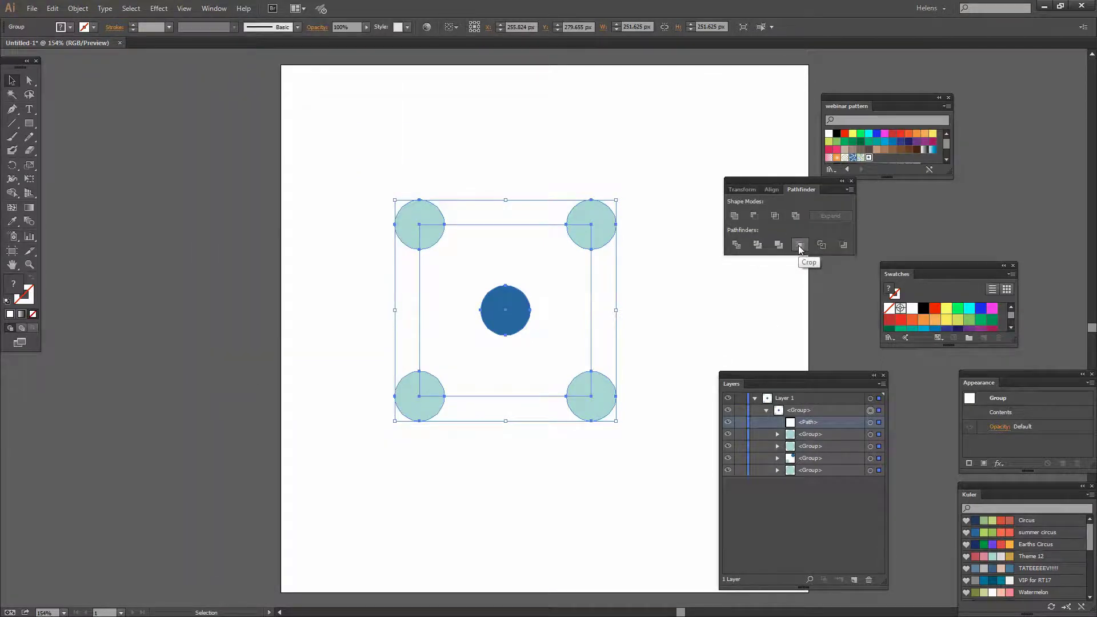
click(799, 245)
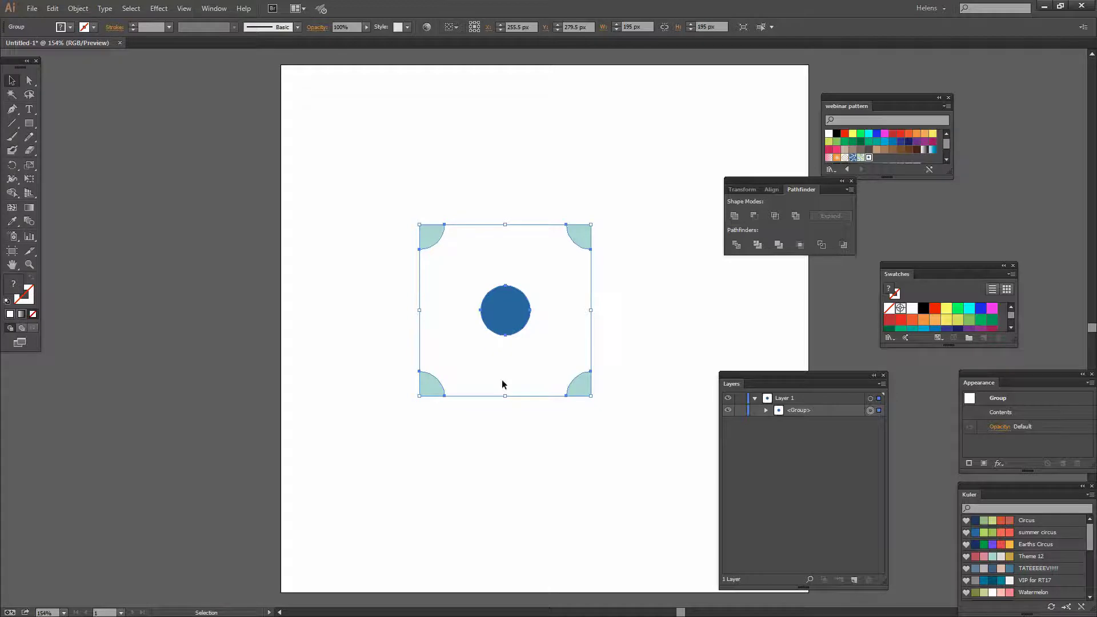
Copy the cropped tile, switch to Photoshop and create a 600 by 600 pixel document with a transparent background
click(52, 9)
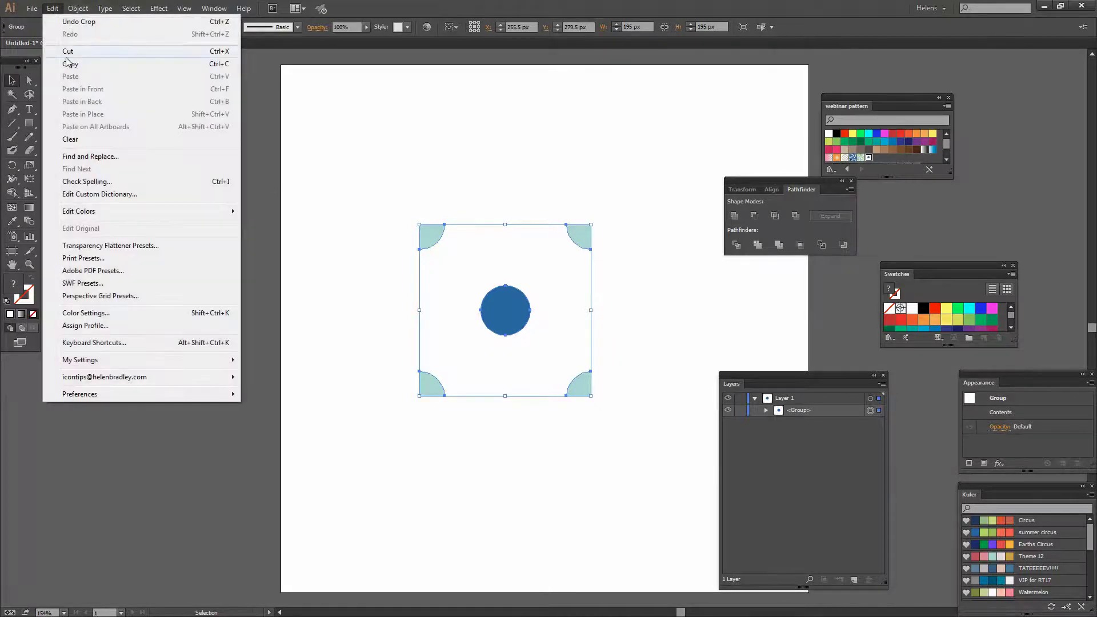
click(68, 65)
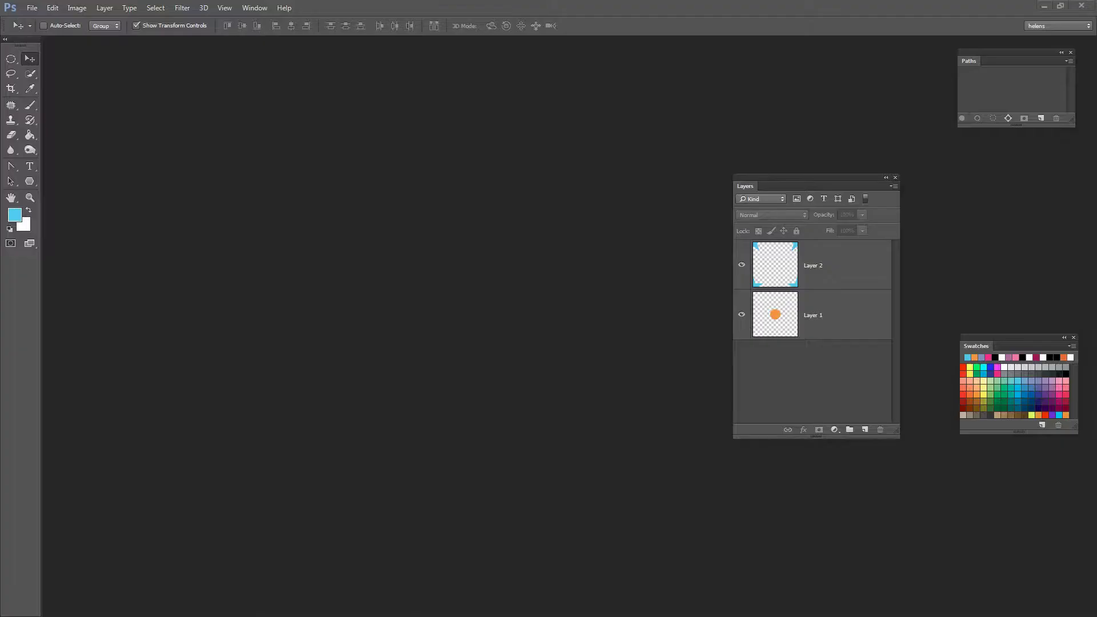
click(32, 8)
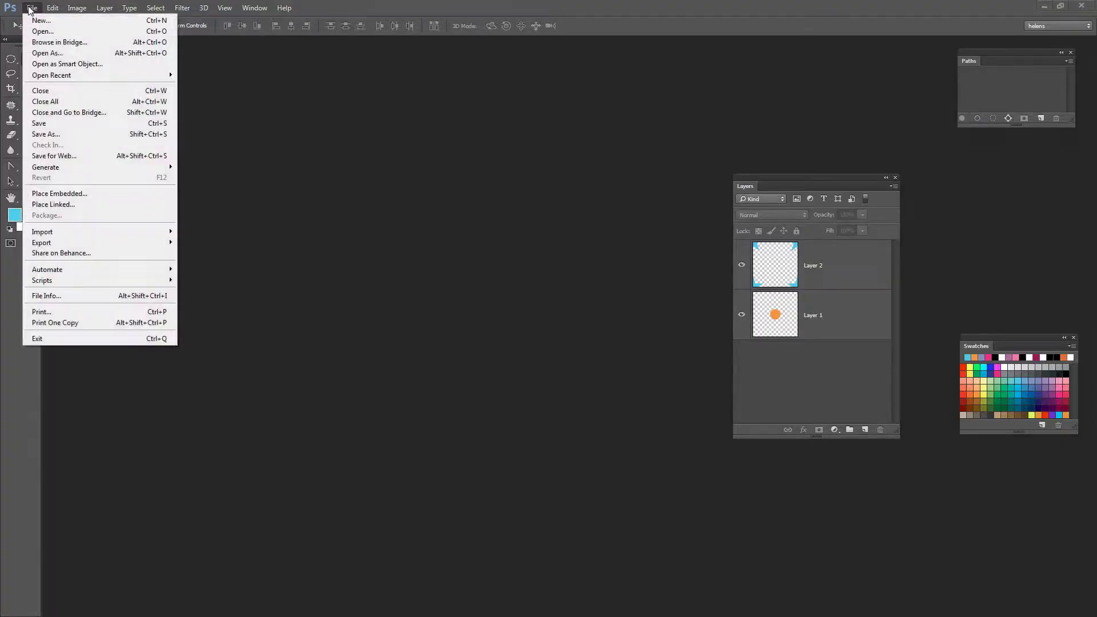
click(40, 20)
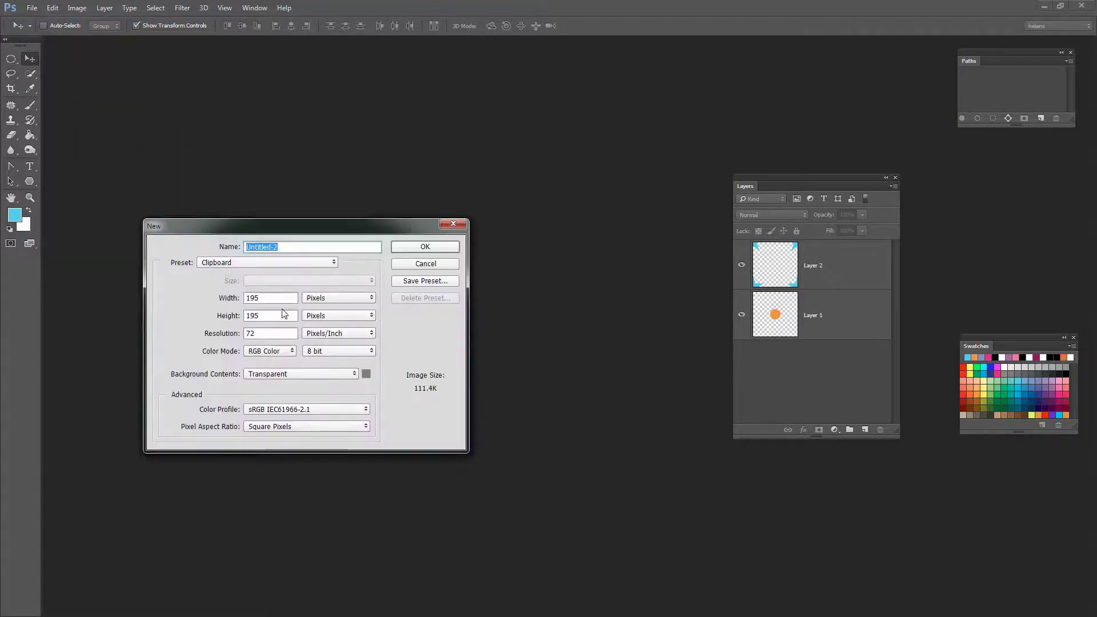
double_click(277, 300)
text(600)
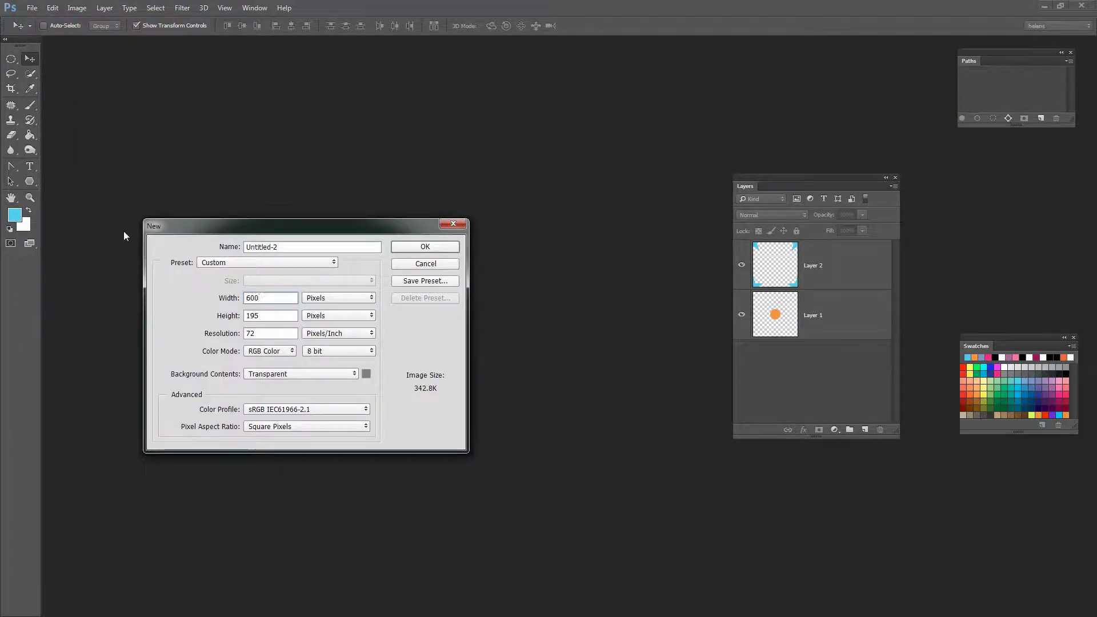
key(Tab)
text(600)
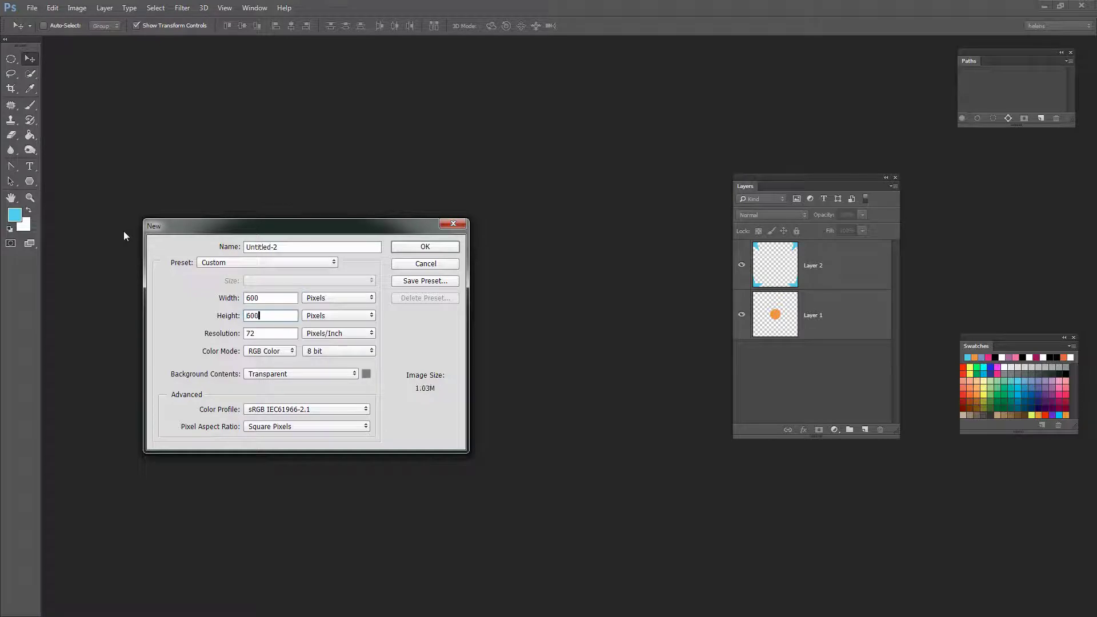
click(412, 247)
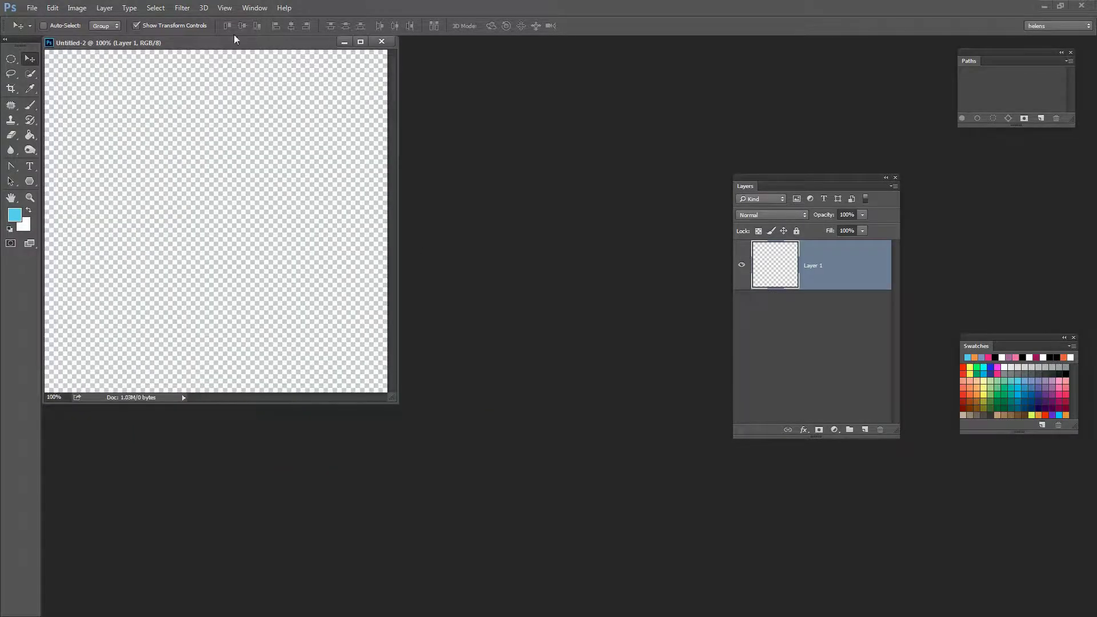
drag(230, 42, 398, 181)
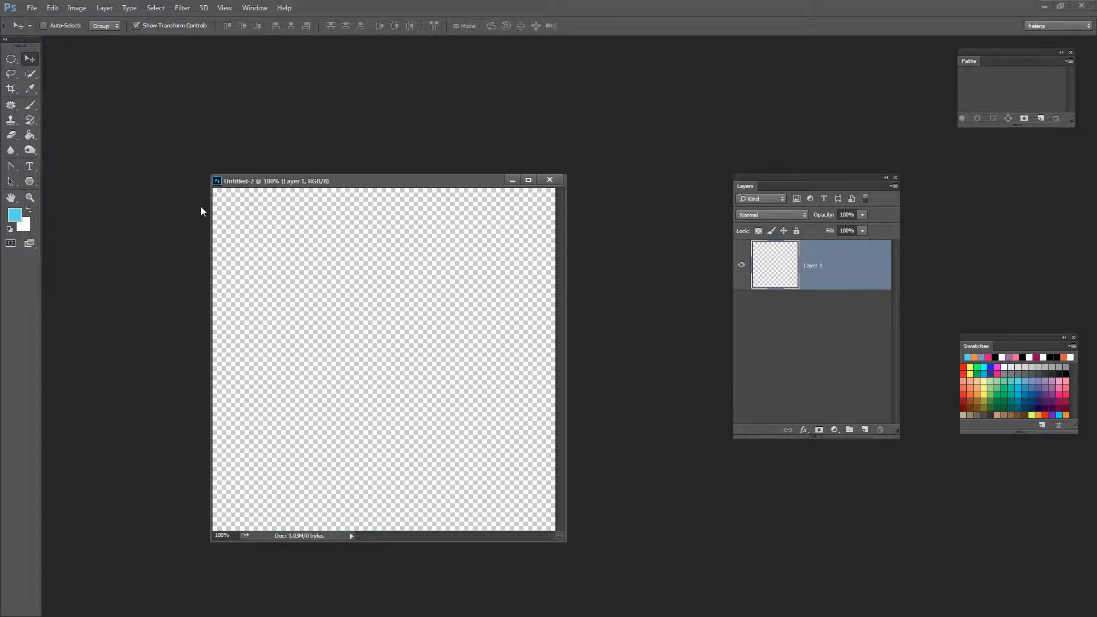
Paste the copied tile into the new document as a Smart Object and commit its placement
click(52, 8)
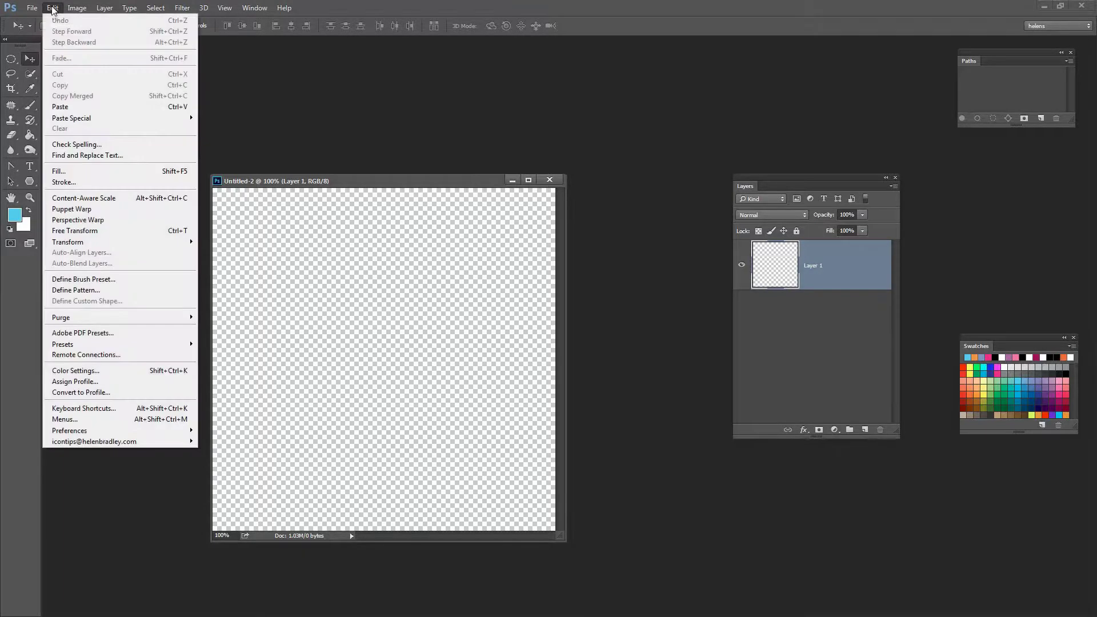
click(85, 106)
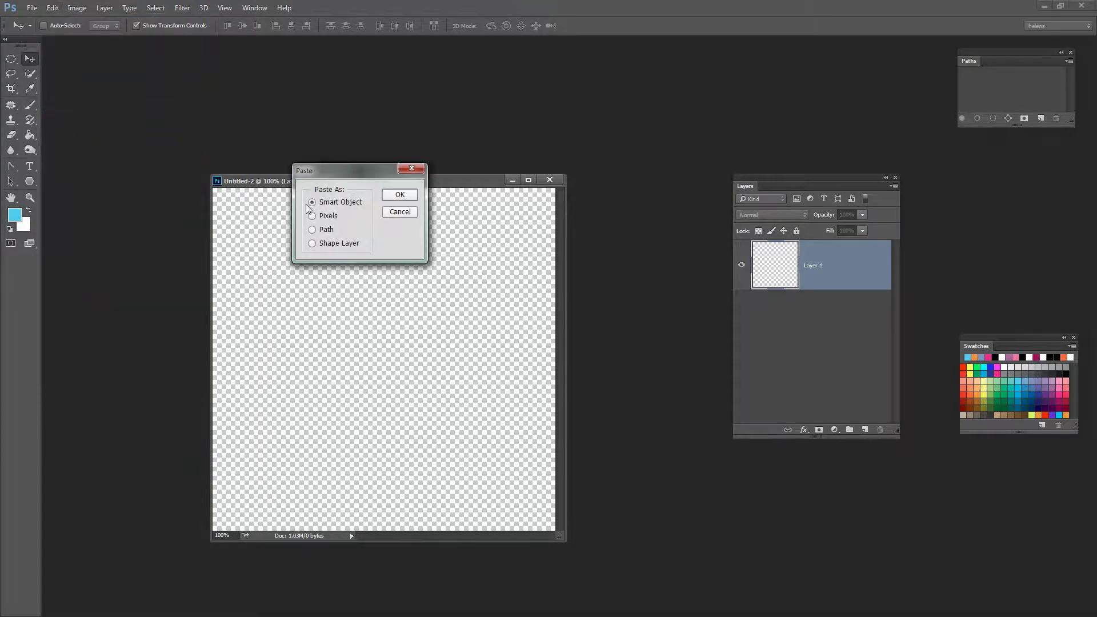
drag(345, 182, 336, 331)
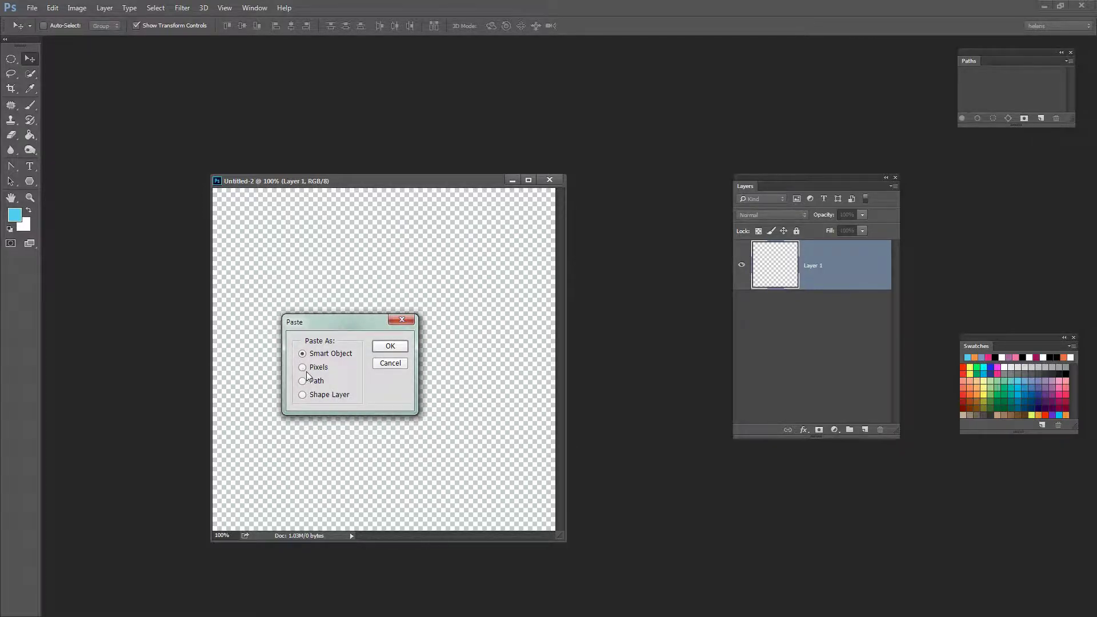
click(390, 346)
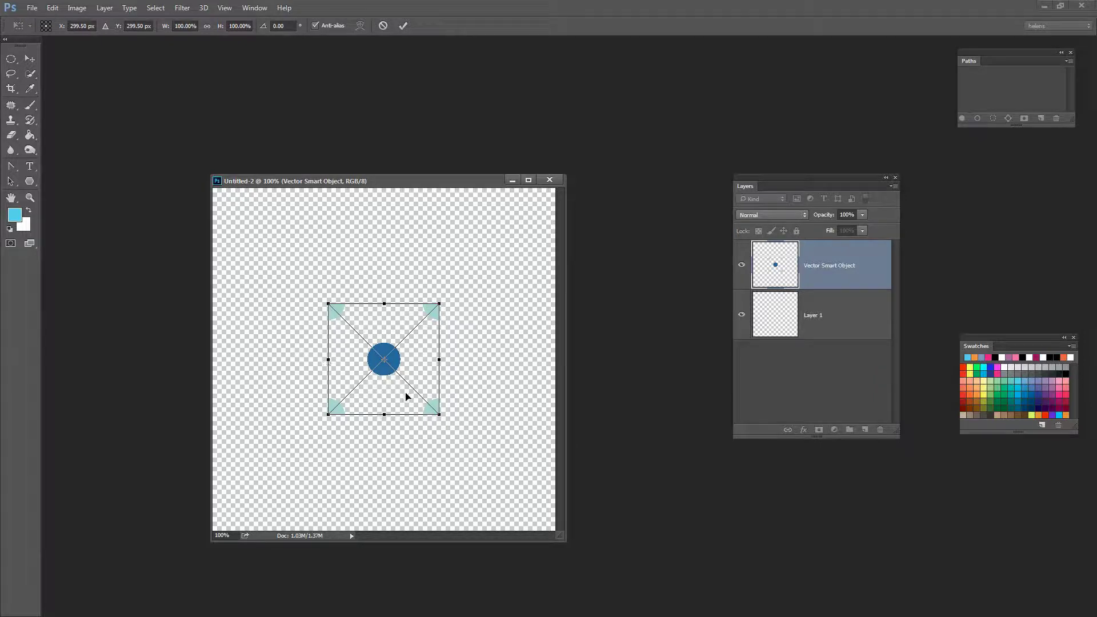
click(402, 26)
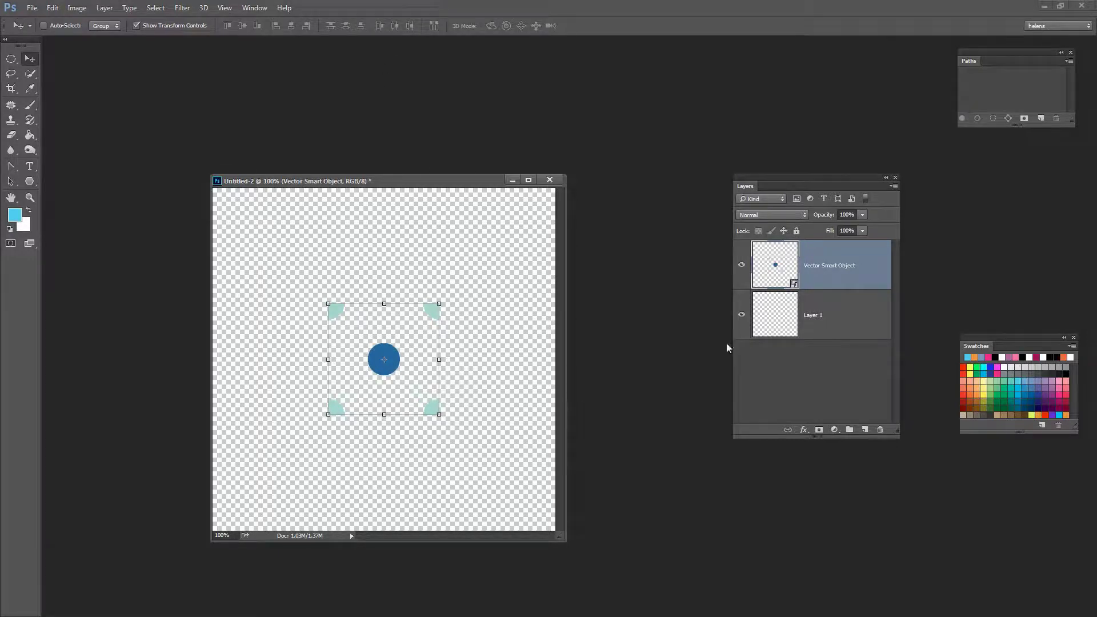
Open the Vector Smart Object's contents in Illustrator and recolor the isolated centre circle with the red from the Theme 12 Kuler theme
double_click(794, 284)
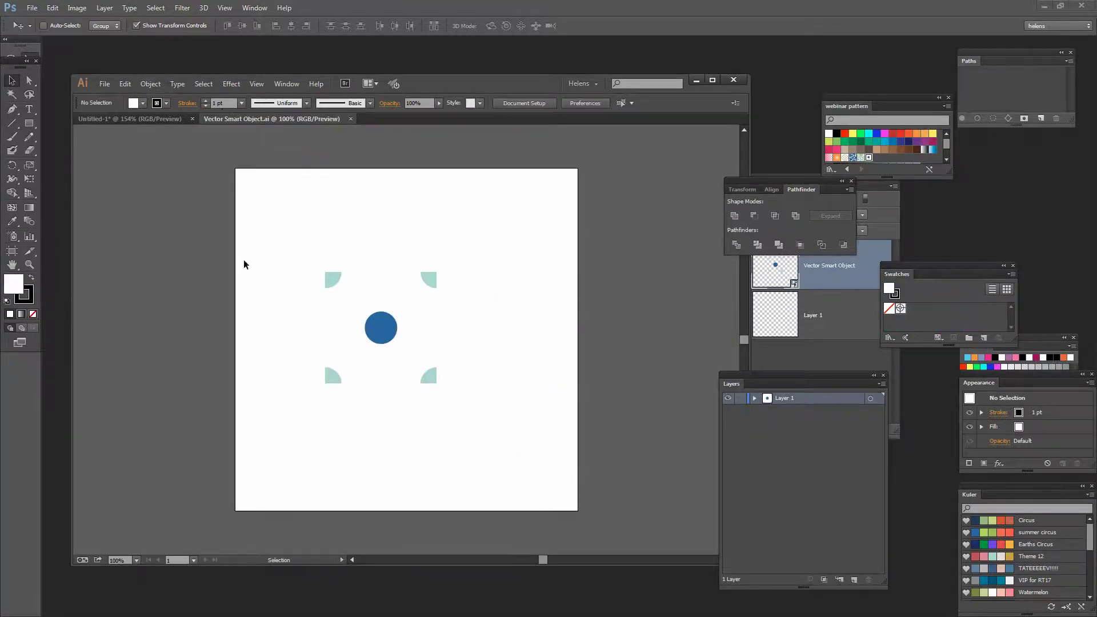
click(334, 286)
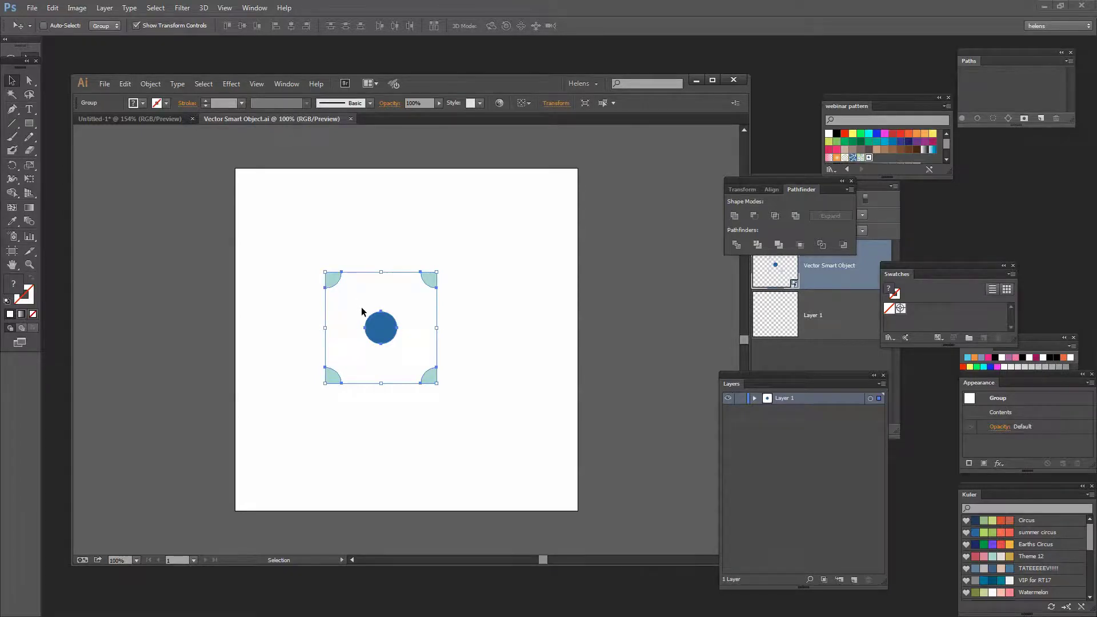
drag(756, 178, 787, 454)
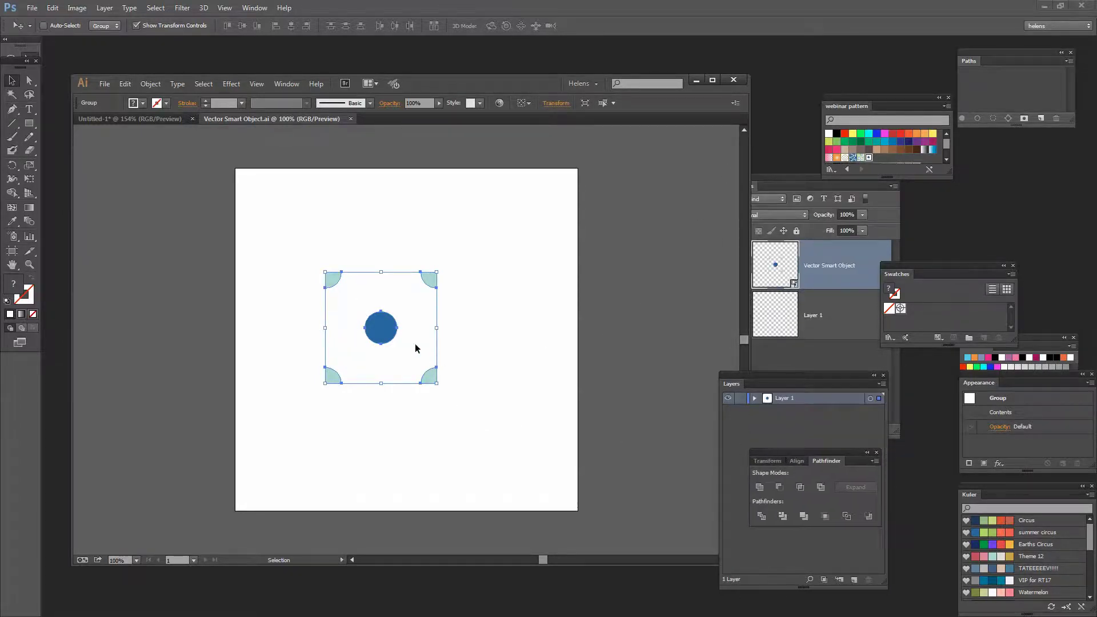
double_click(381, 334)
double_click(382, 334)
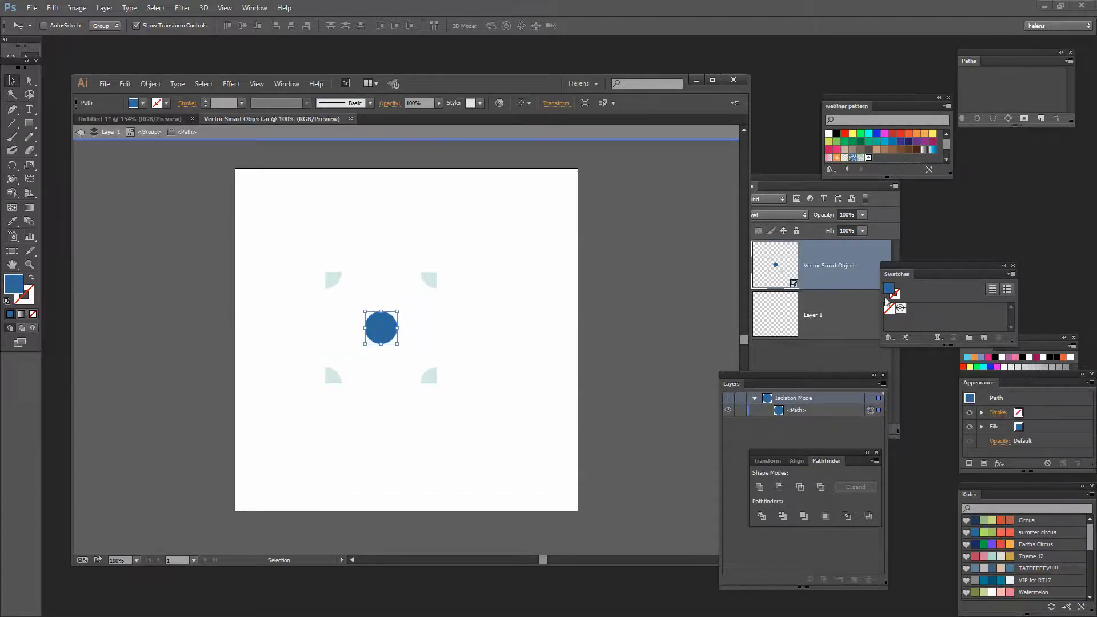
click(975, 558)
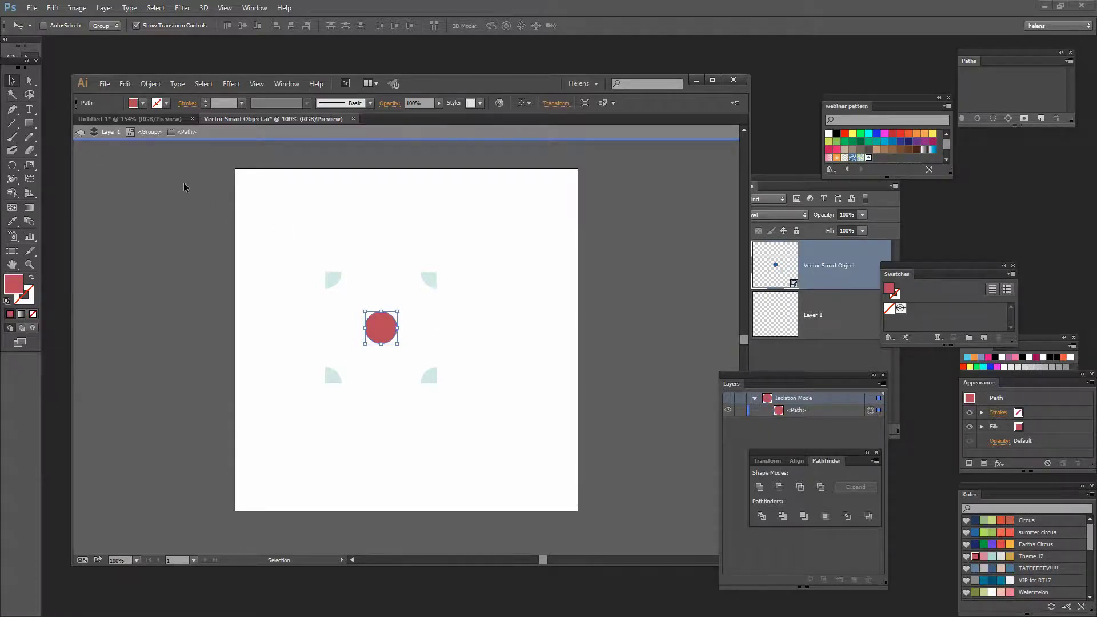
Exit isolation mode, save the edited smart object artwork and return to Photoshop
click(80, 132)
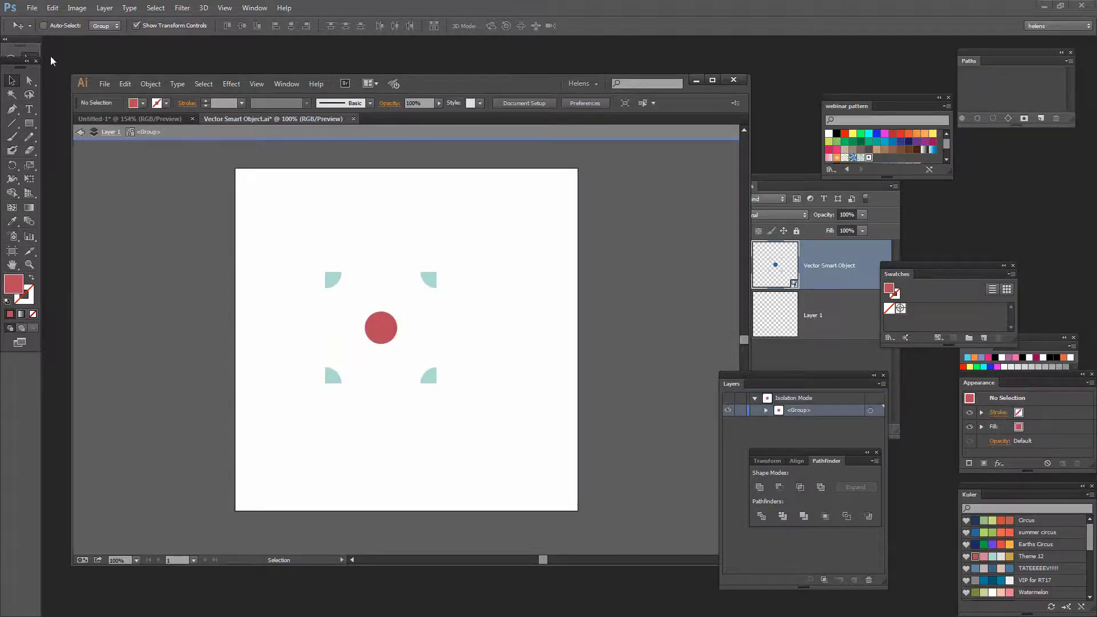
click(105, 83)
click(124, 181)
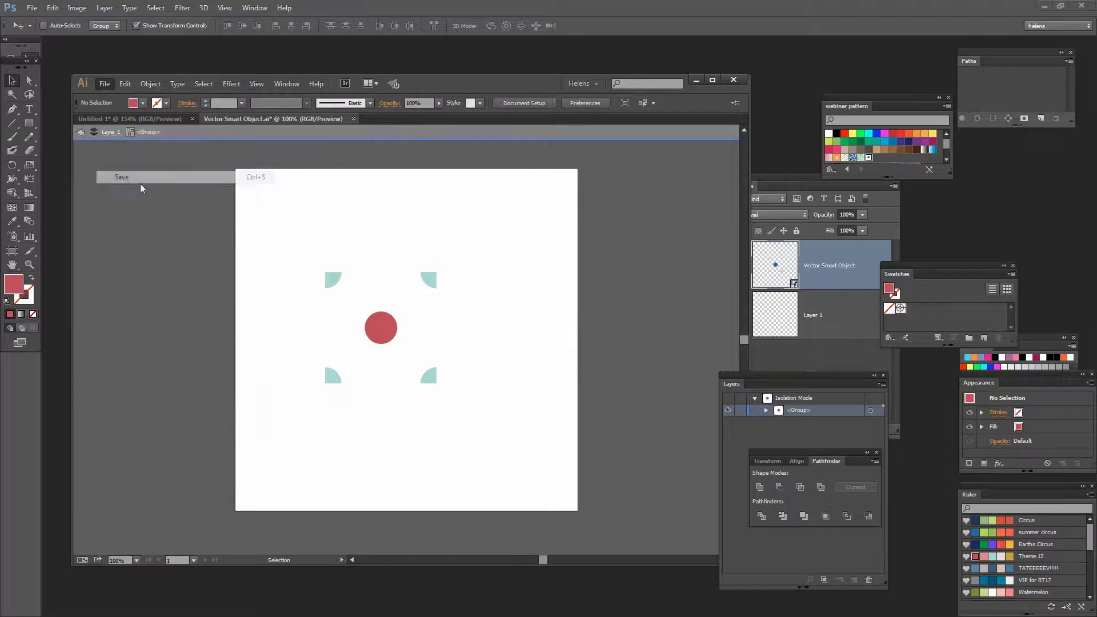
key(Escape)
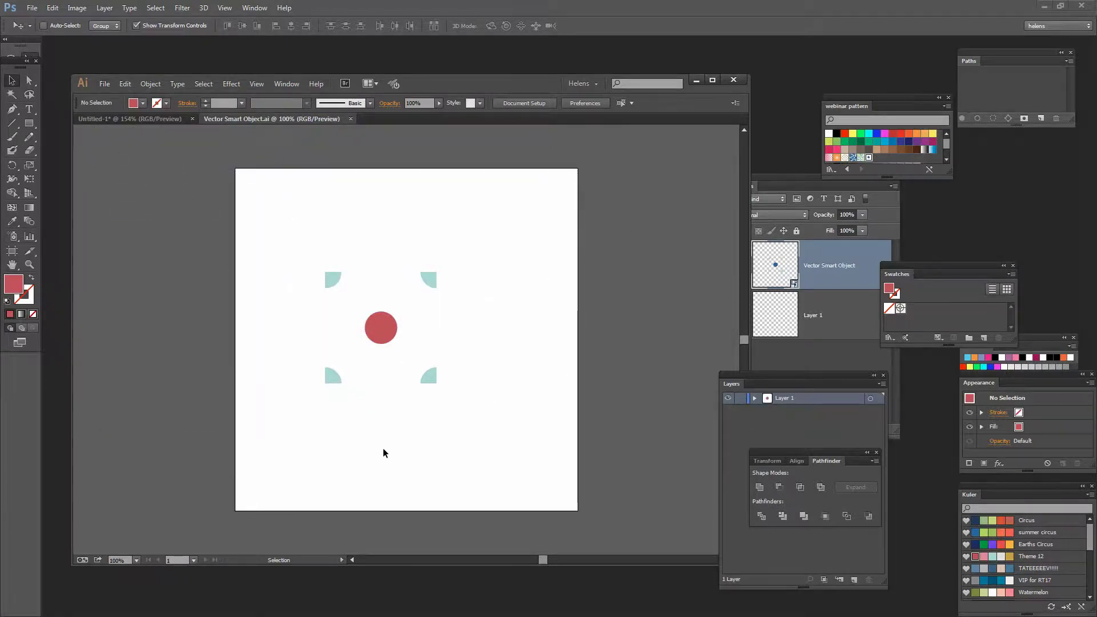
key(alt+Tab)
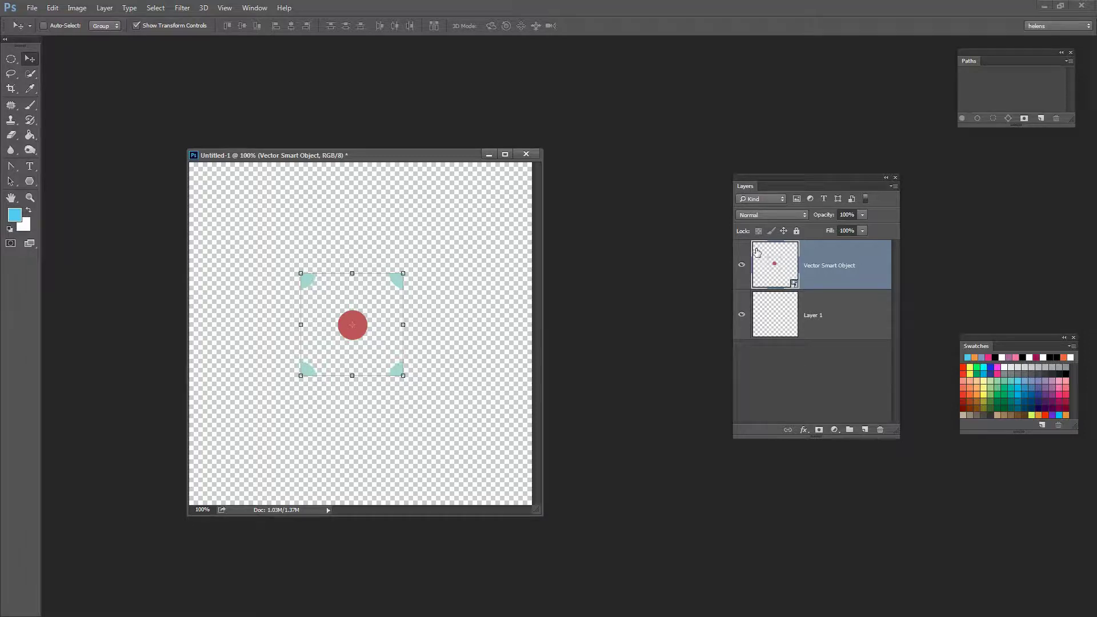
Scale the smart object from its opposite corners to fill the whole canvas and commit the transform
click(403, 374)
drag(403, 374, 531, 501)
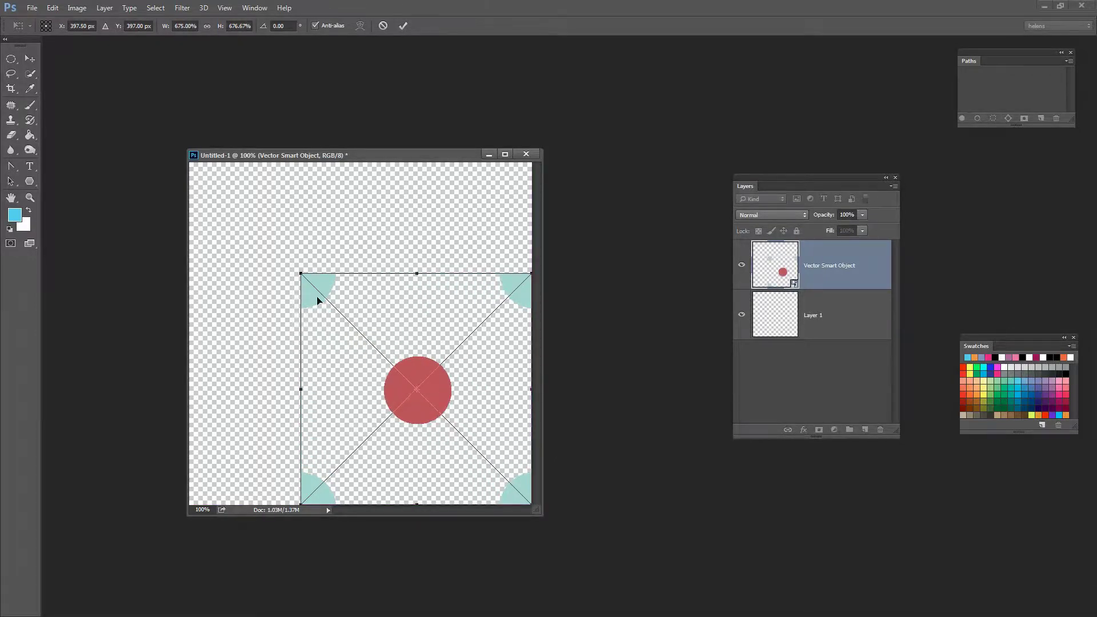
drag(300, 273, 186, 162)
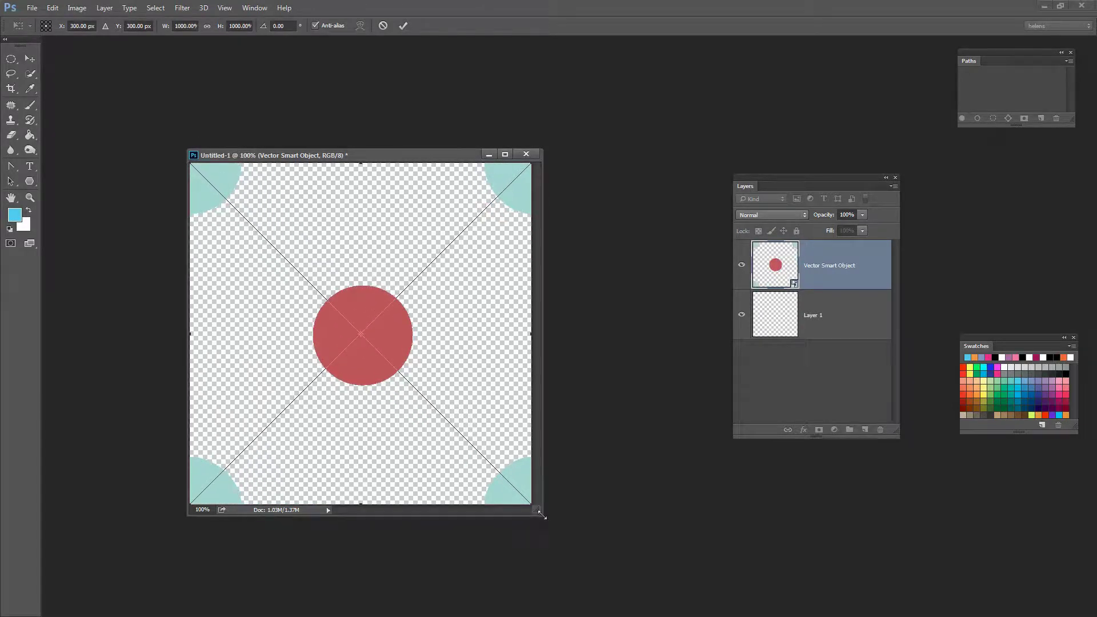
drag(539, 513, 664, 597)
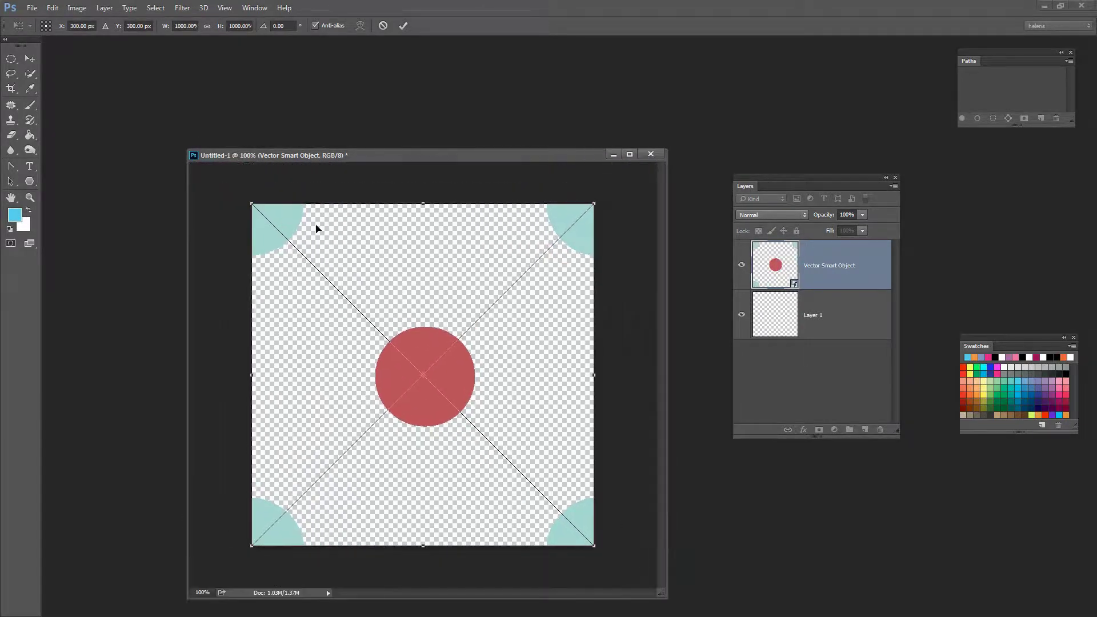
drag(250, 203, 252, 204)
click(403, 25)
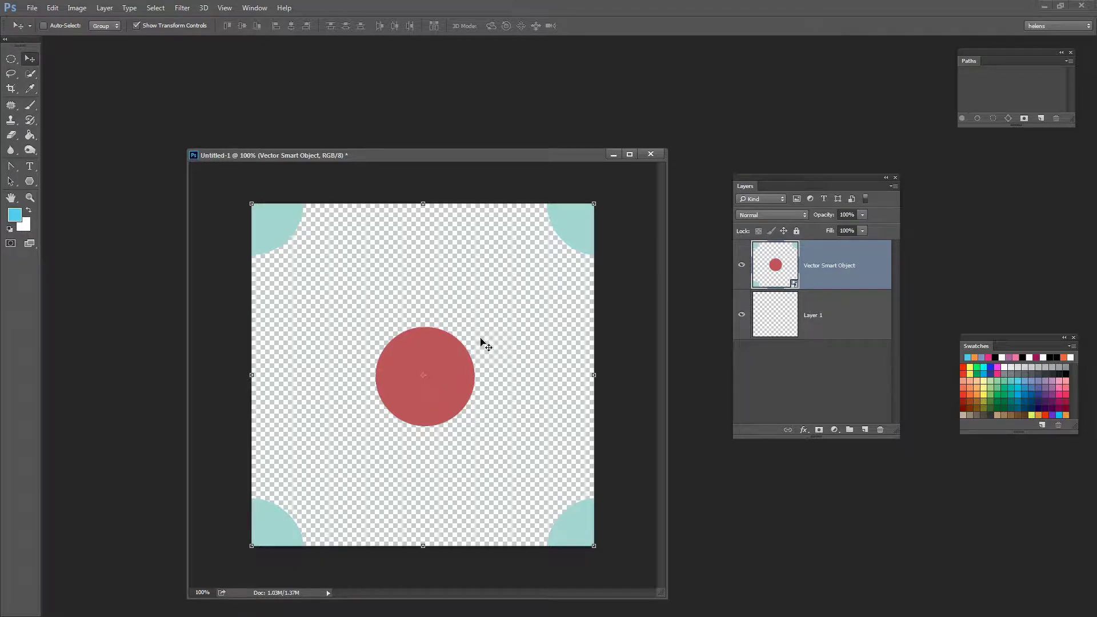
Define the enlarged tile as a pattern under its default name and close the document without saving
click(53, 8)
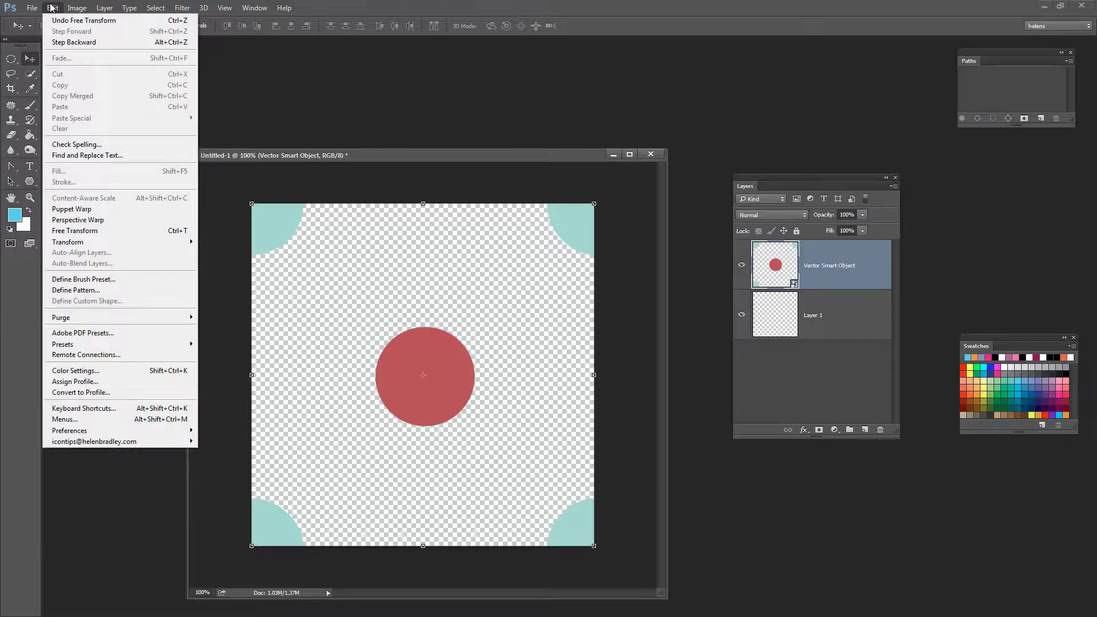
click(75, 289)
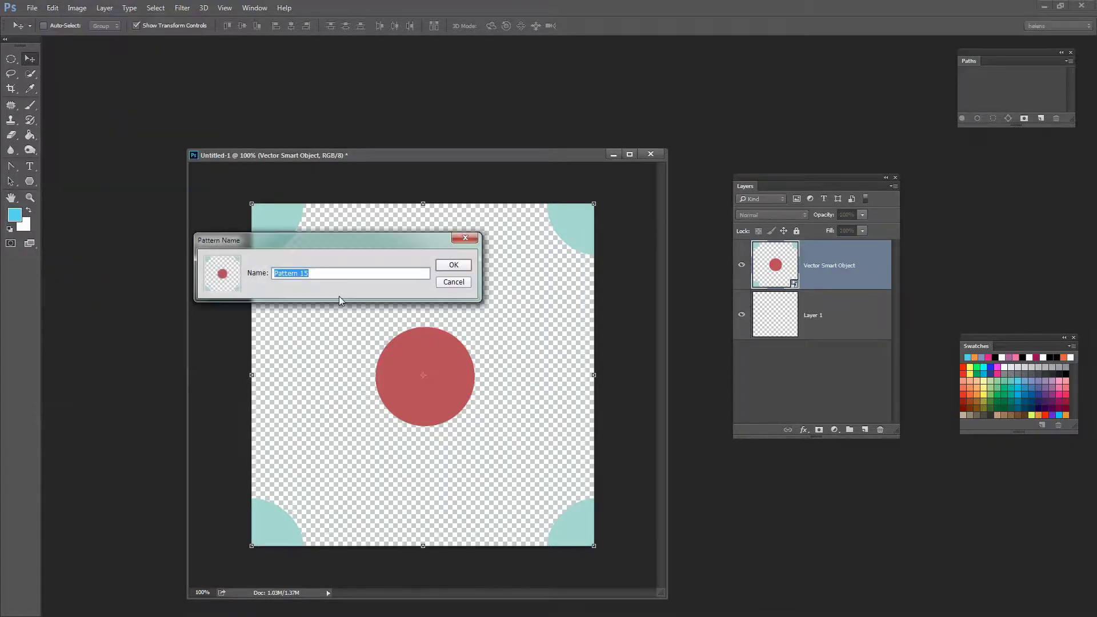
click(456, 265)
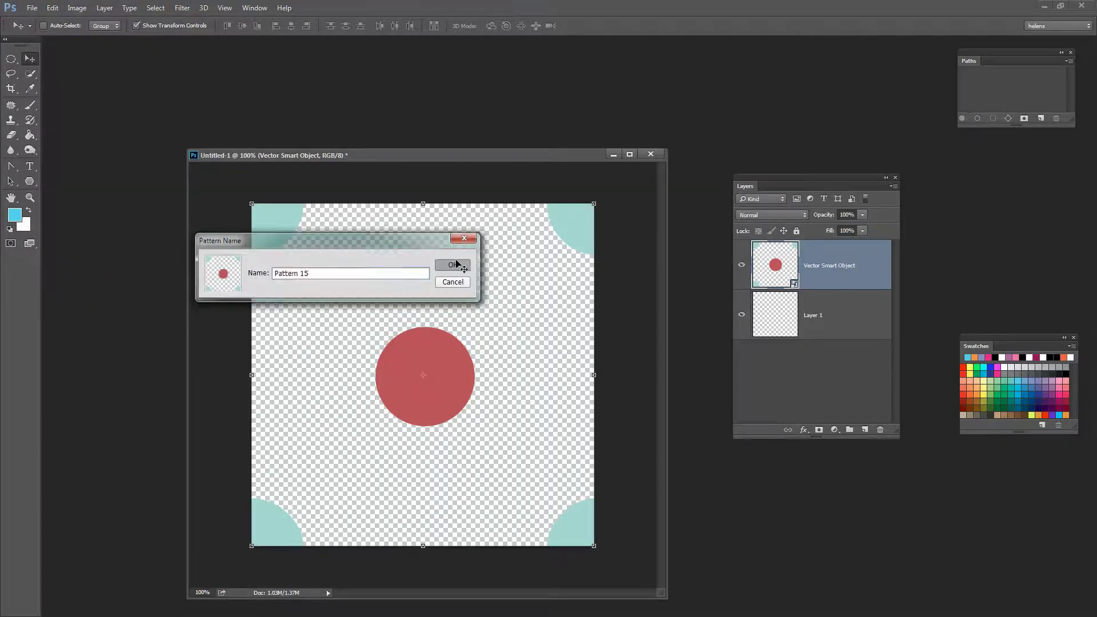
click(654, 154)
click(535, 236)
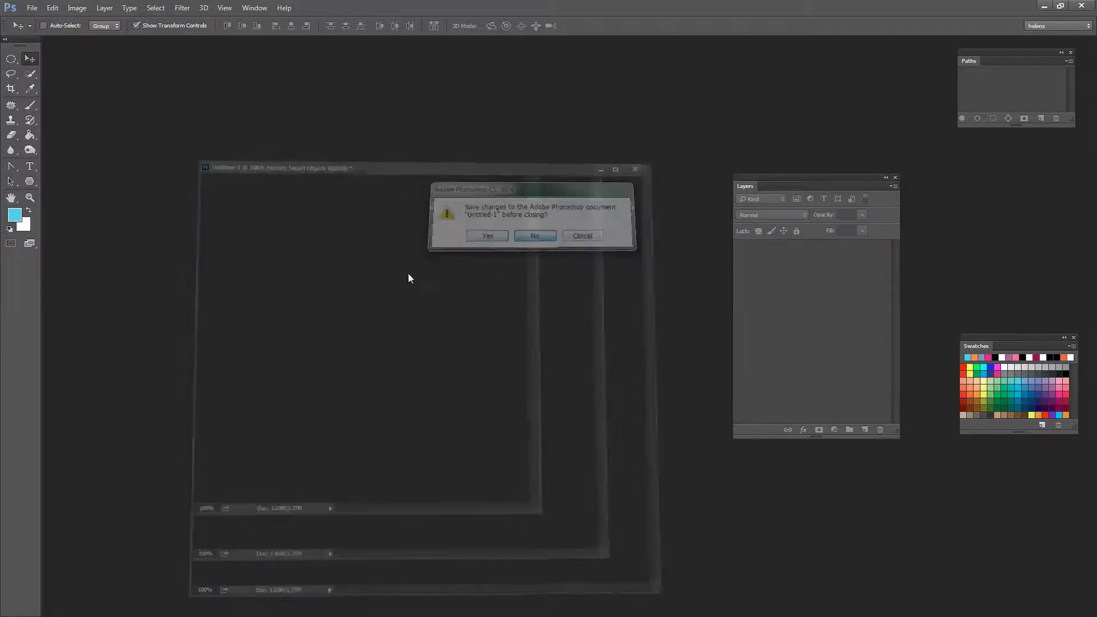
Create a 2400 by 2400 pixel, 72 pixels/inch RGB document with a transparent background
click(27, 8)
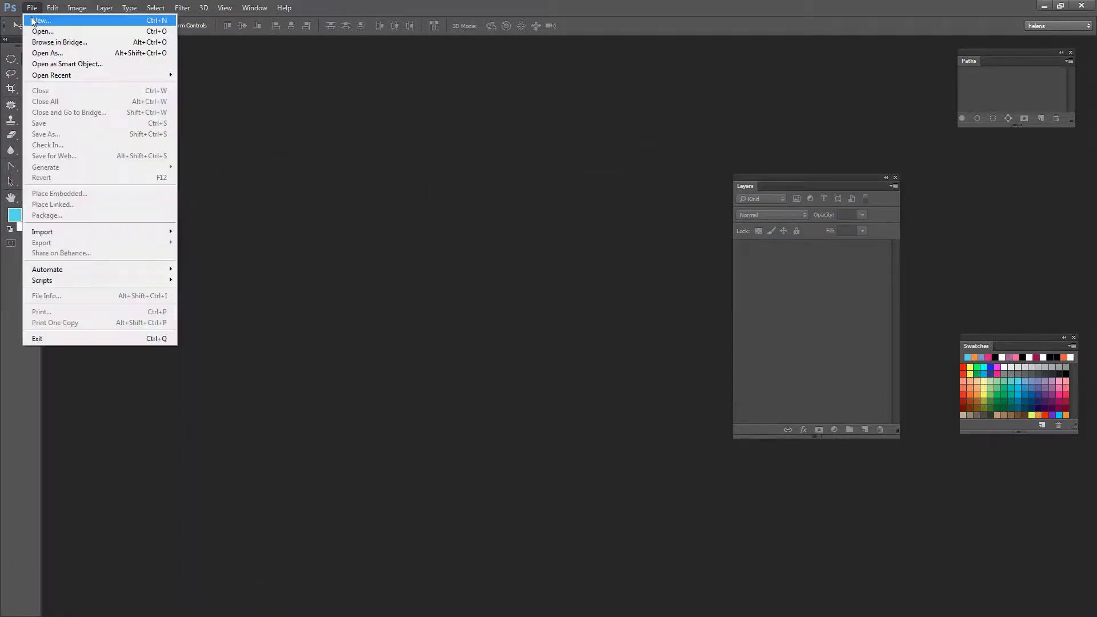
click(31, 16)
click(277, 298)
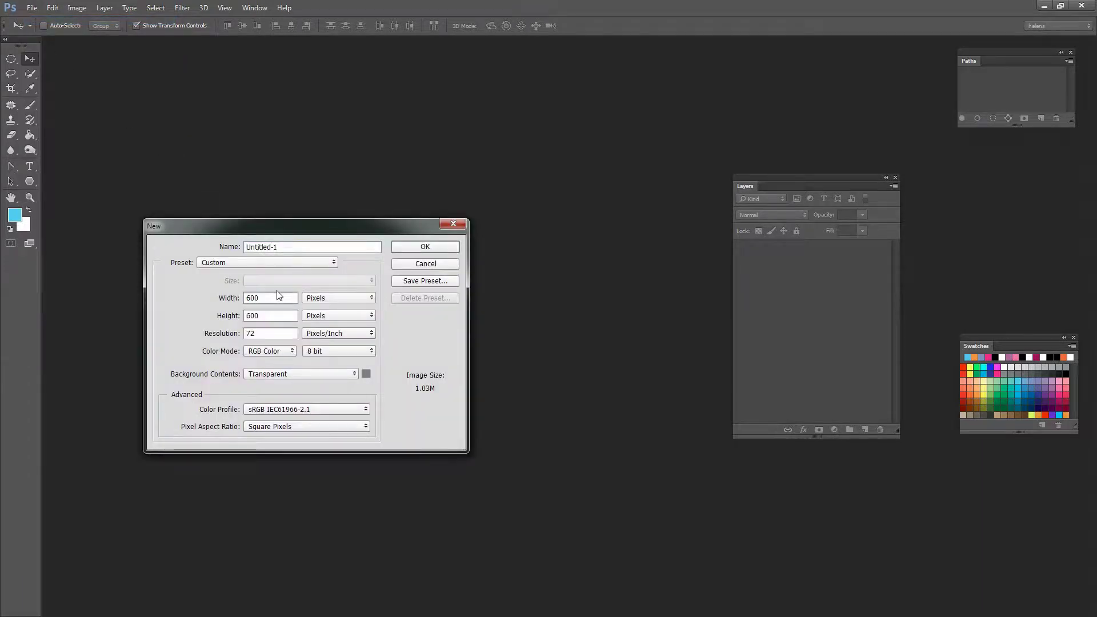
key(BackSpace)
key(BackSpace)
key(BackSpace)
text(2400)
double_click(267, 316)
text(2400)
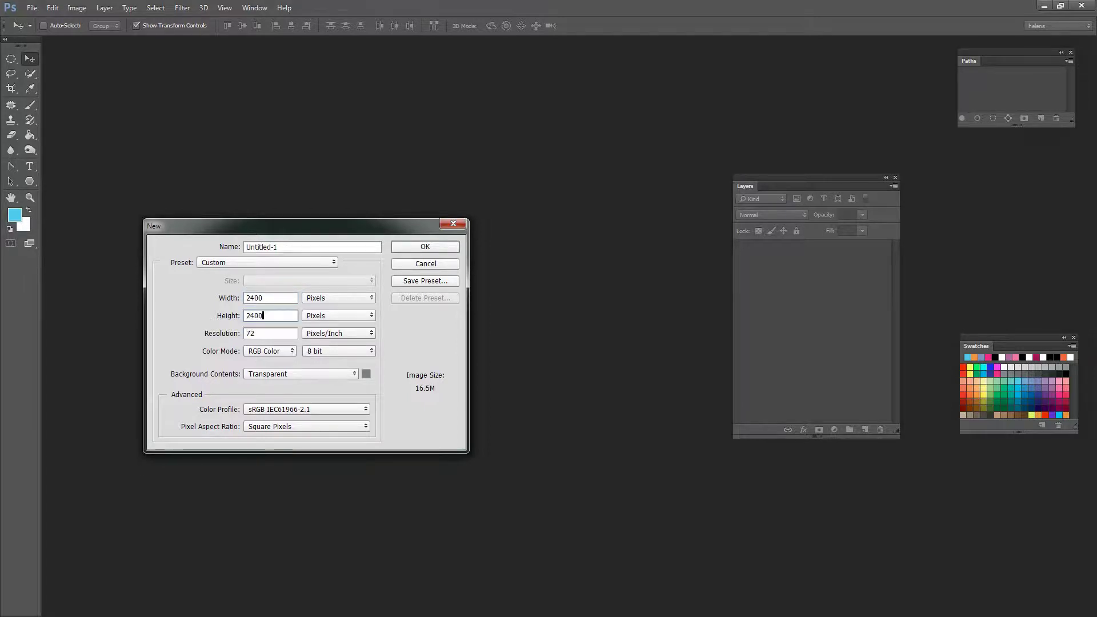
click(424, 246)
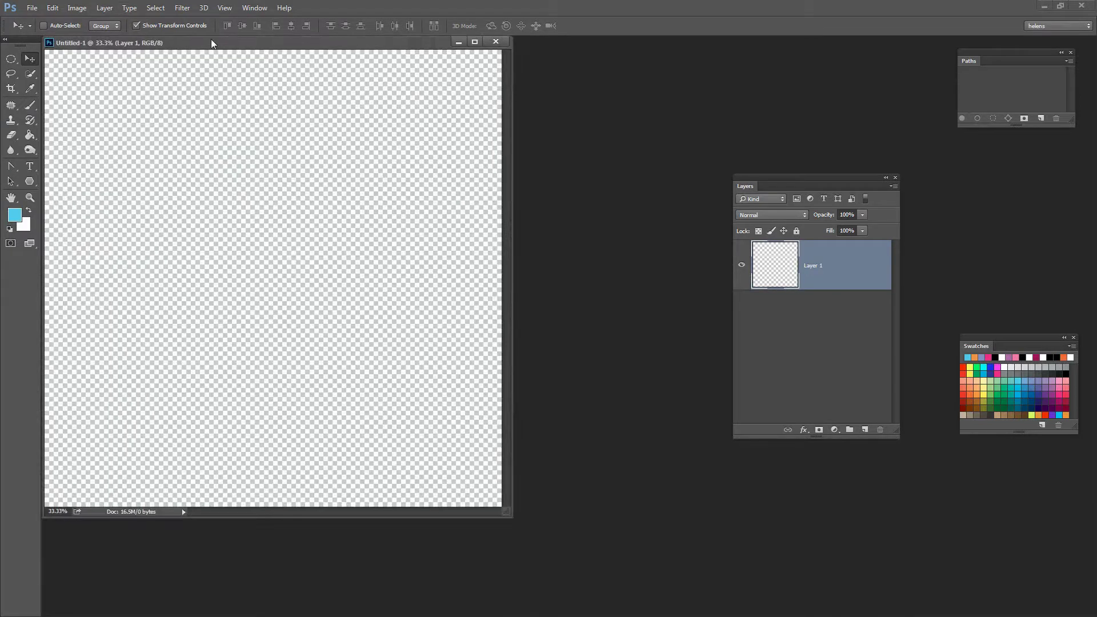
drag(211, 42, 242, 68)
Add a pattern fill layer using the red and teal dot pattern at 40% scale
click(105, 8)
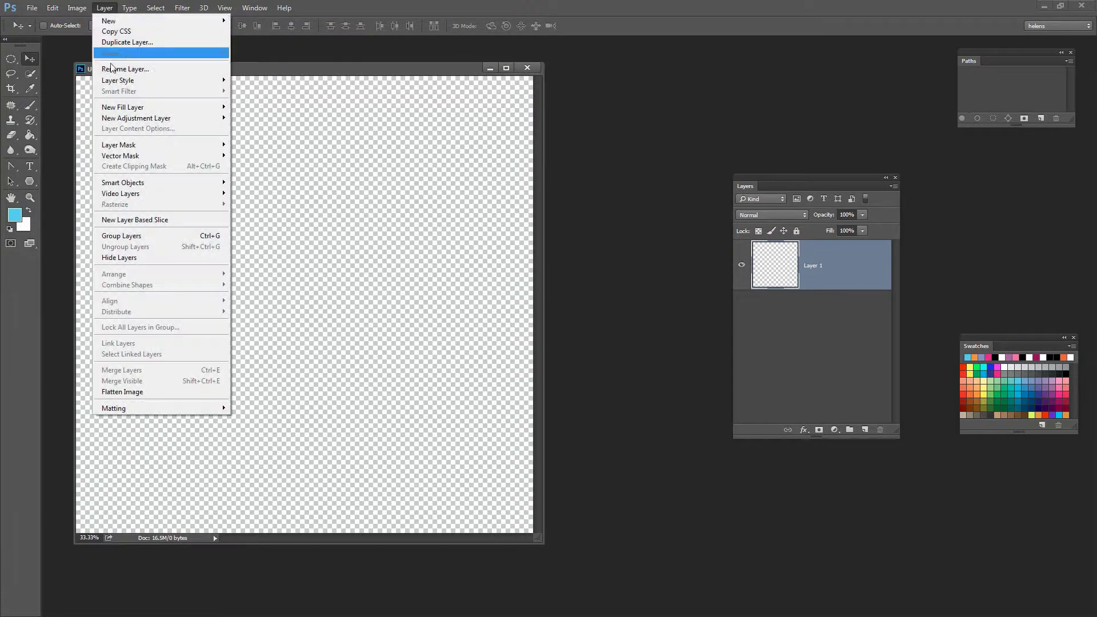
mouse_move(117, 108)
click(70, 131)
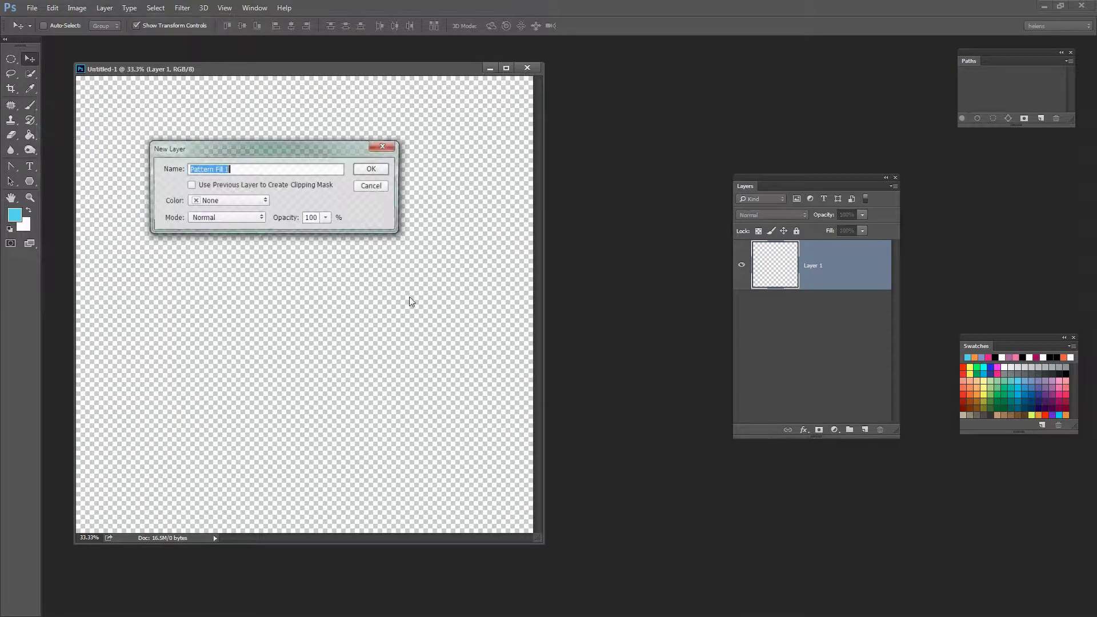
click(370, 168)
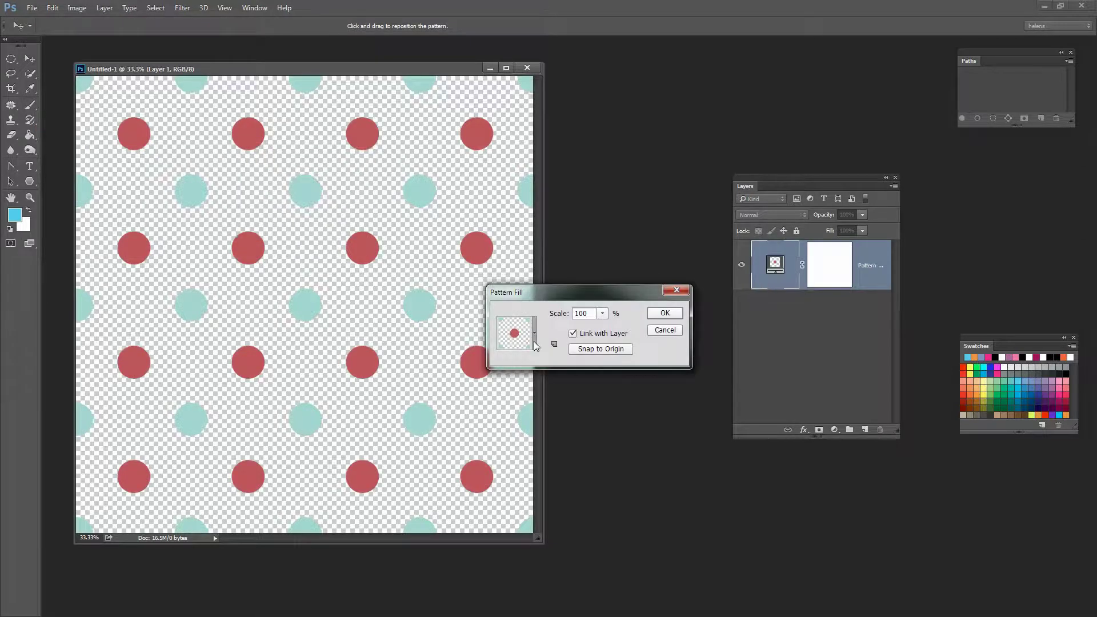
click(535, 345)
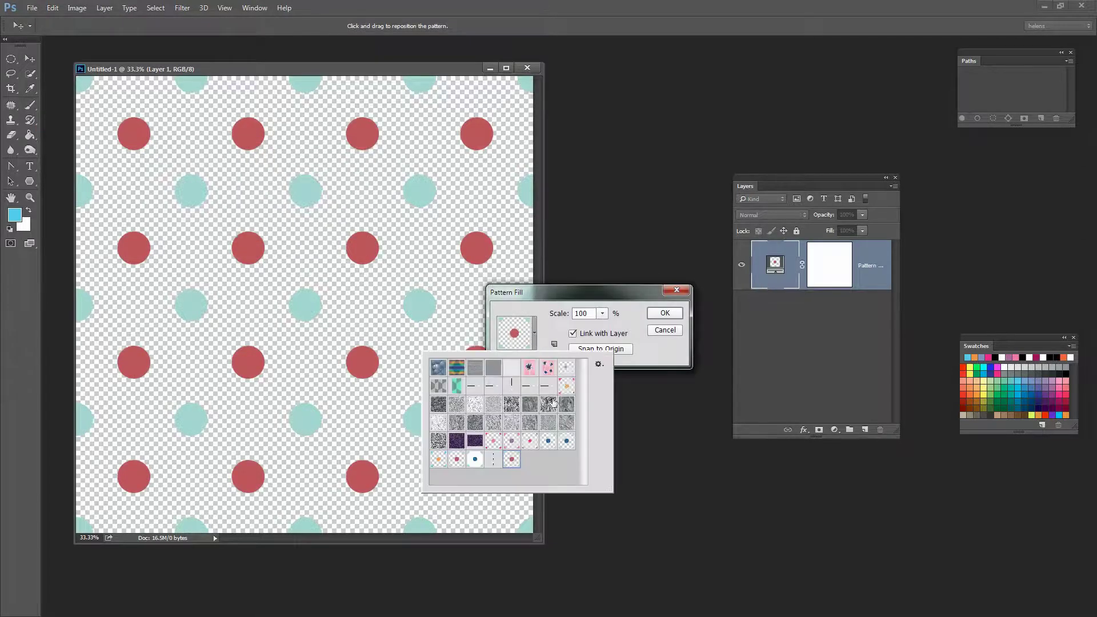
click(526, 321)
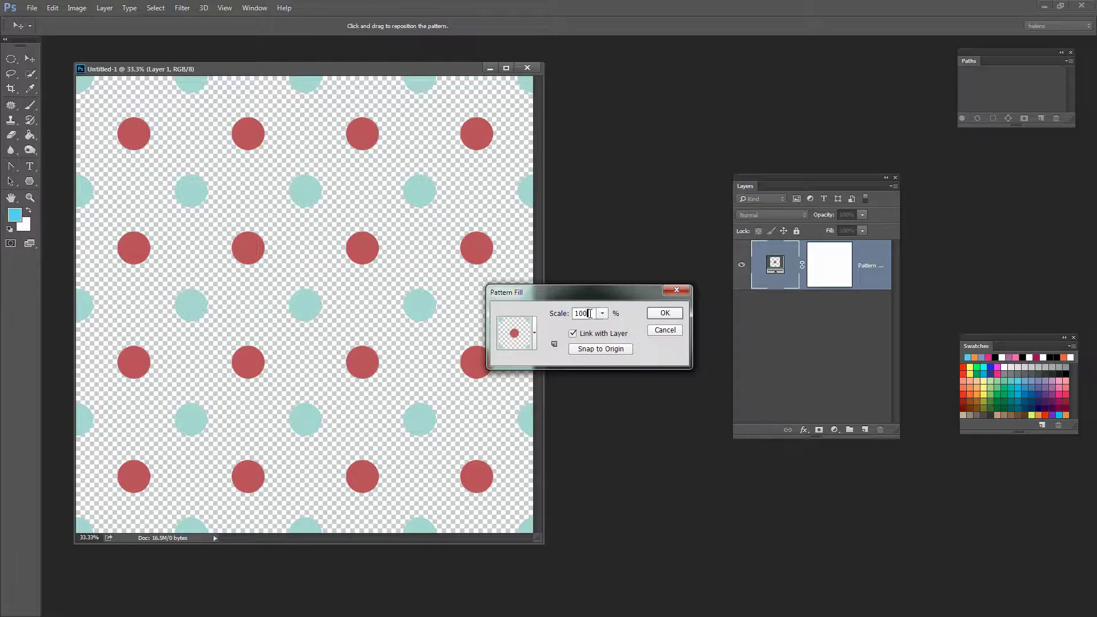
double_click(591, 314)
text(40)
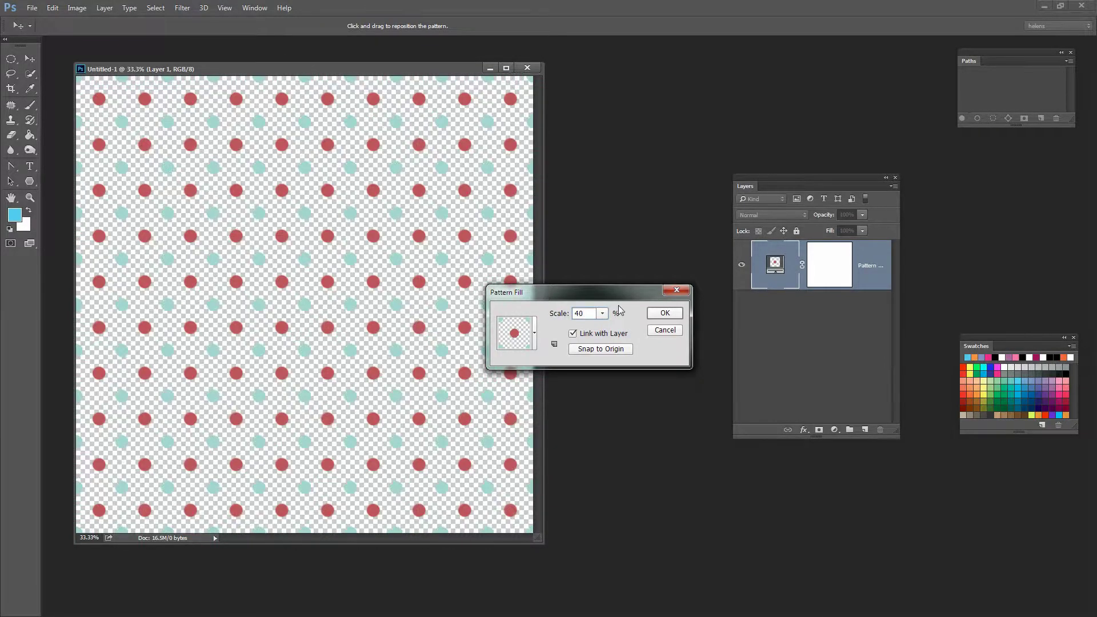
click(665, 313)
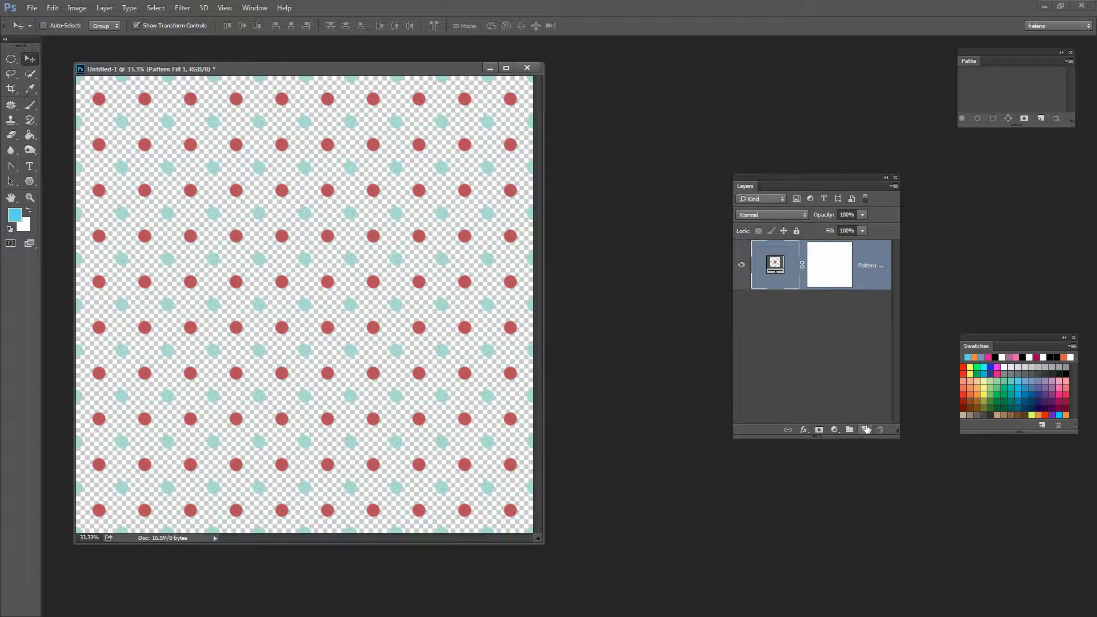
Add a new layer beneath the pattern fill layer and fill it with the white background colour
click(864, 429)
drag(837, 284, 843, 357)
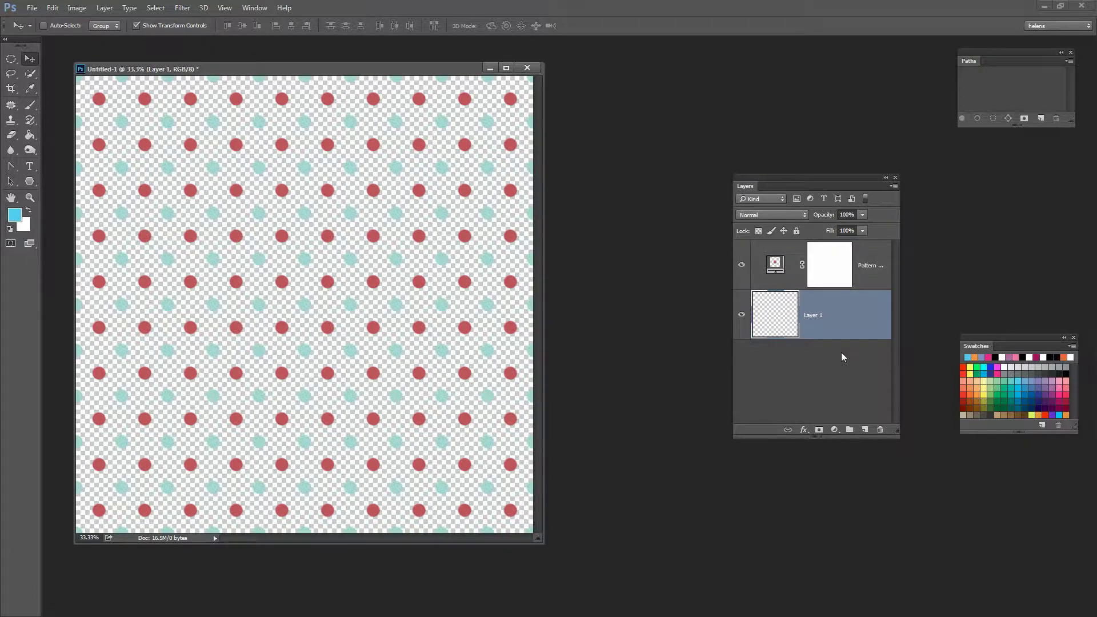
key(ctrl+BackSpace)
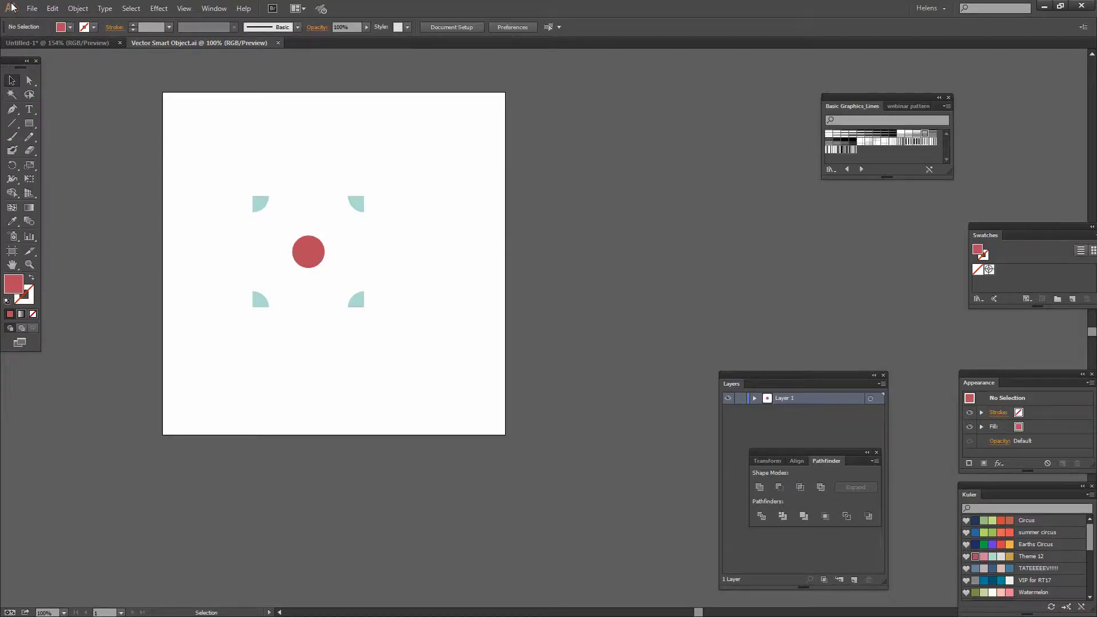
Switch to Illustrator and create a new blank document with the default settings
click(32, 8)
click(45, 21)
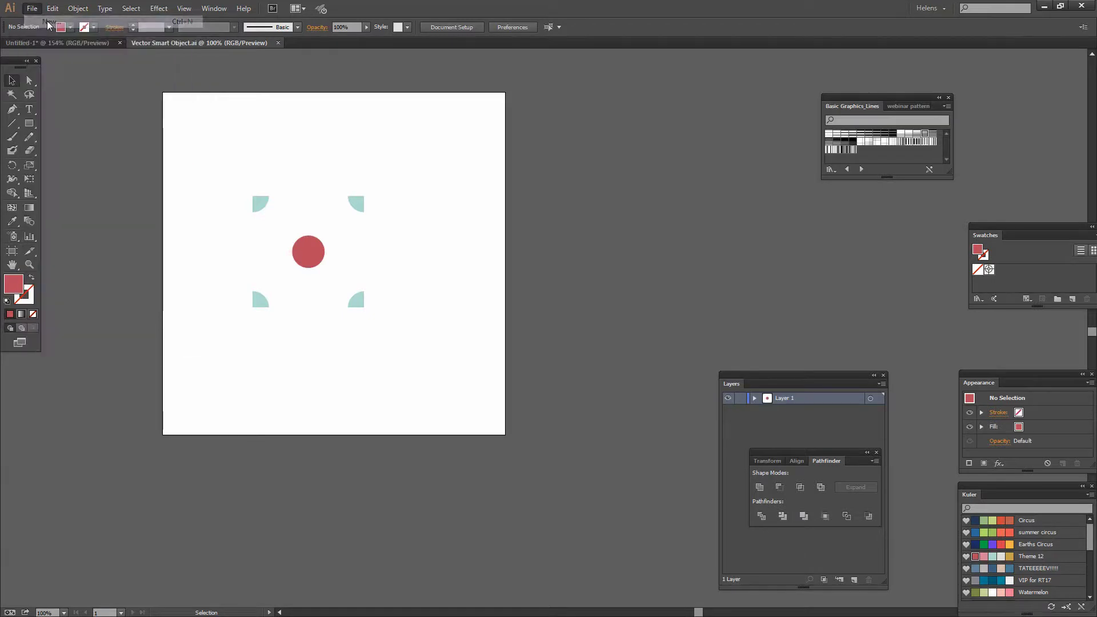
click(443, 414)
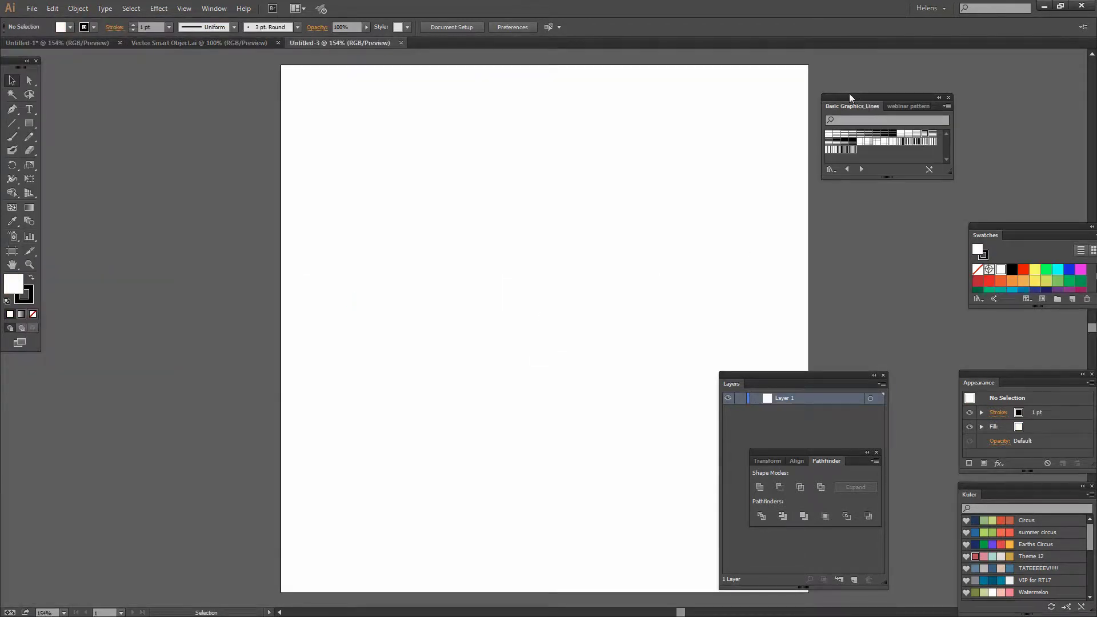
Place a horizontal line swatch from the Basic Graphics_Lines pattern library on the artboard as editable artwork
drag(849, 95, 907, 128)
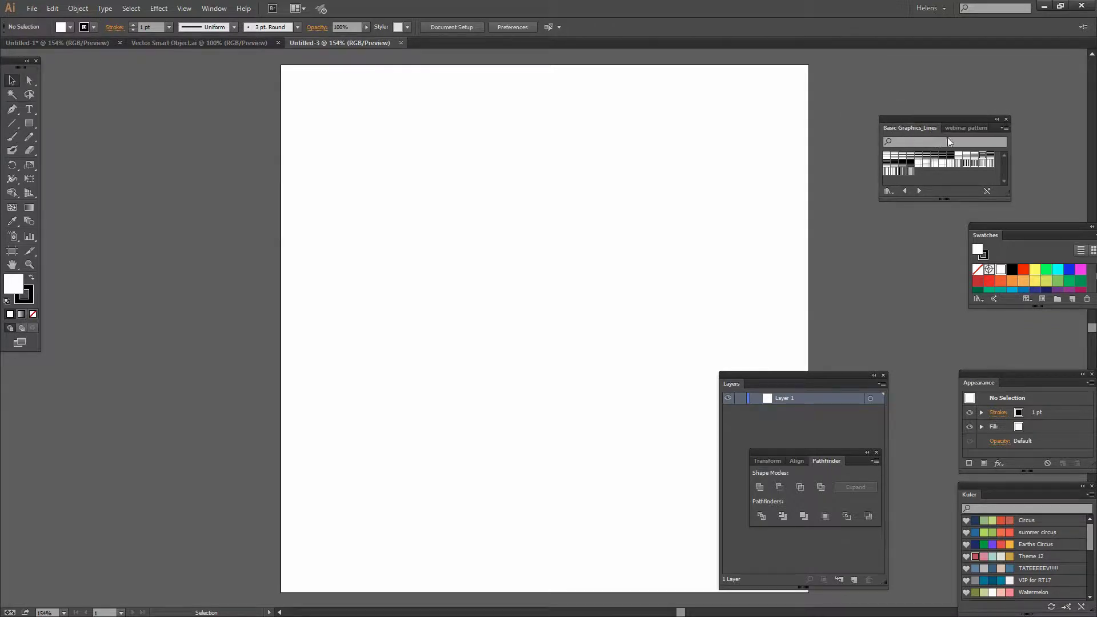
drag(1053, 230, 960, 240)
click(1006, 246)
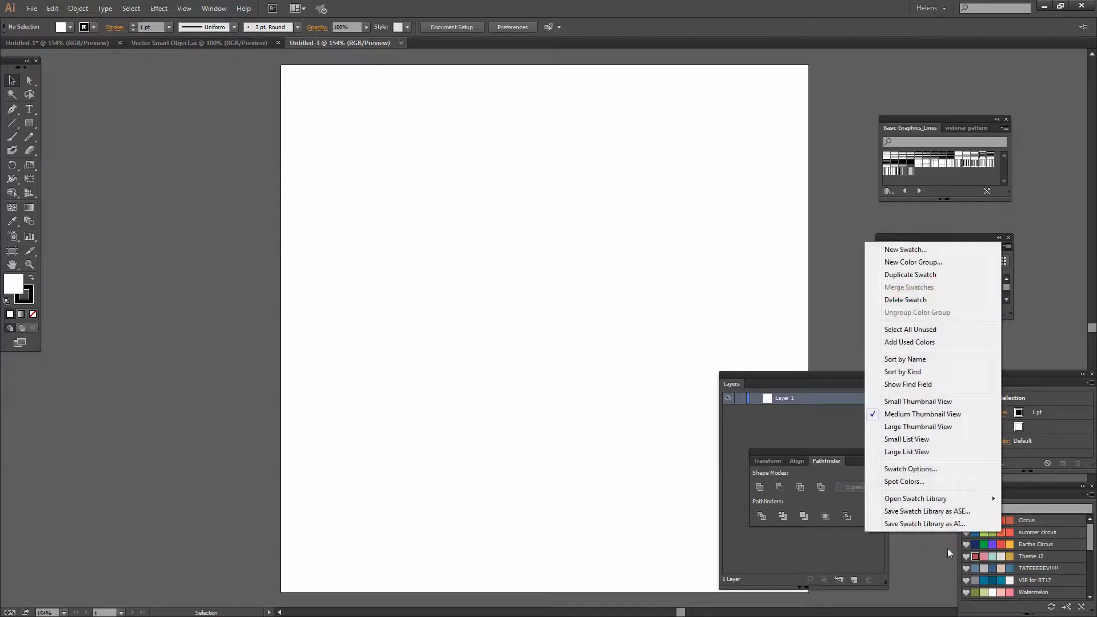
mouse_move(918, 506)
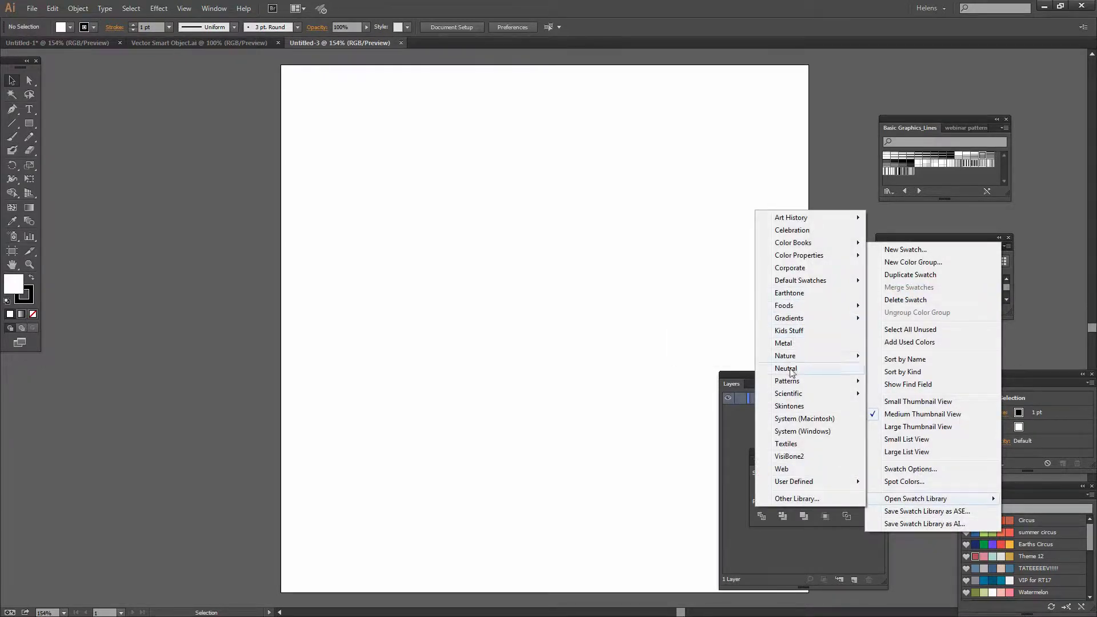
mouse_move(788, 381)
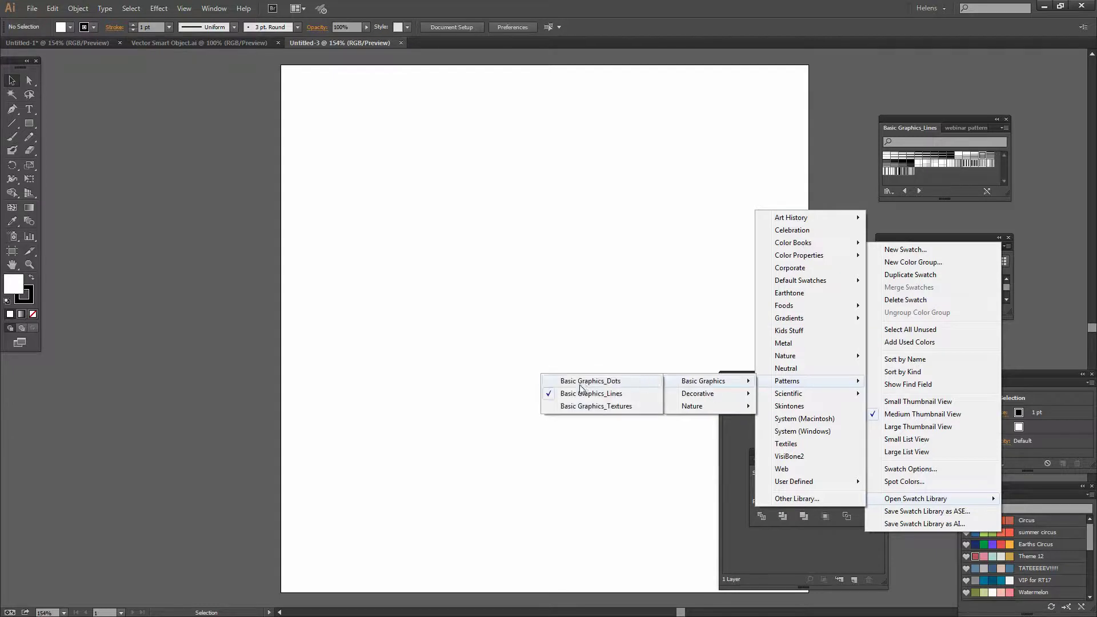
click(984, 160)
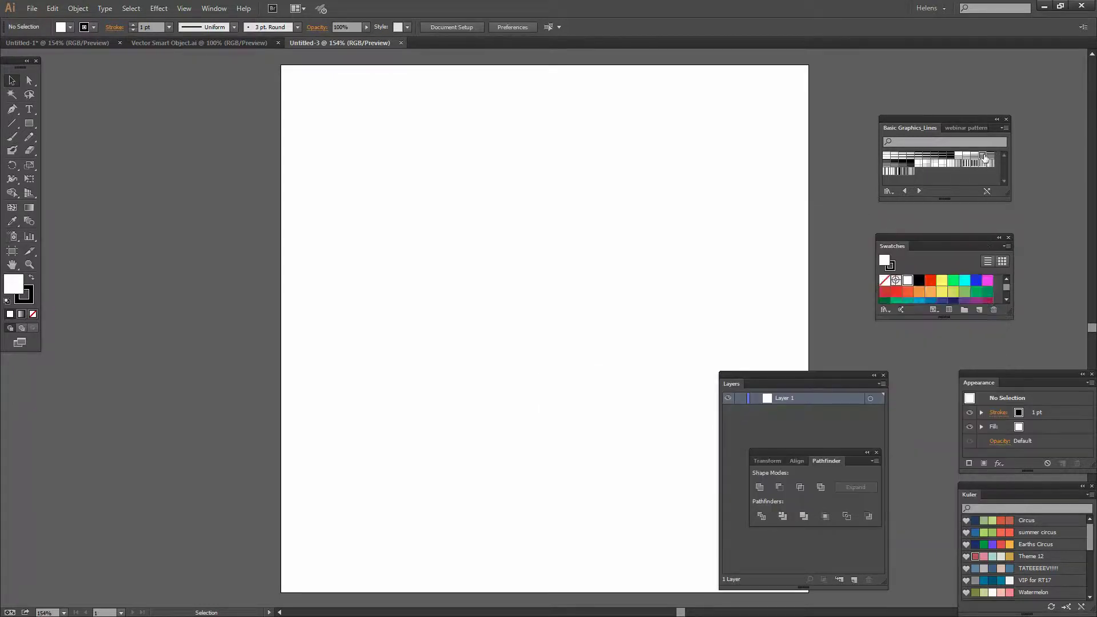
drag(938, 162, 460, 289)
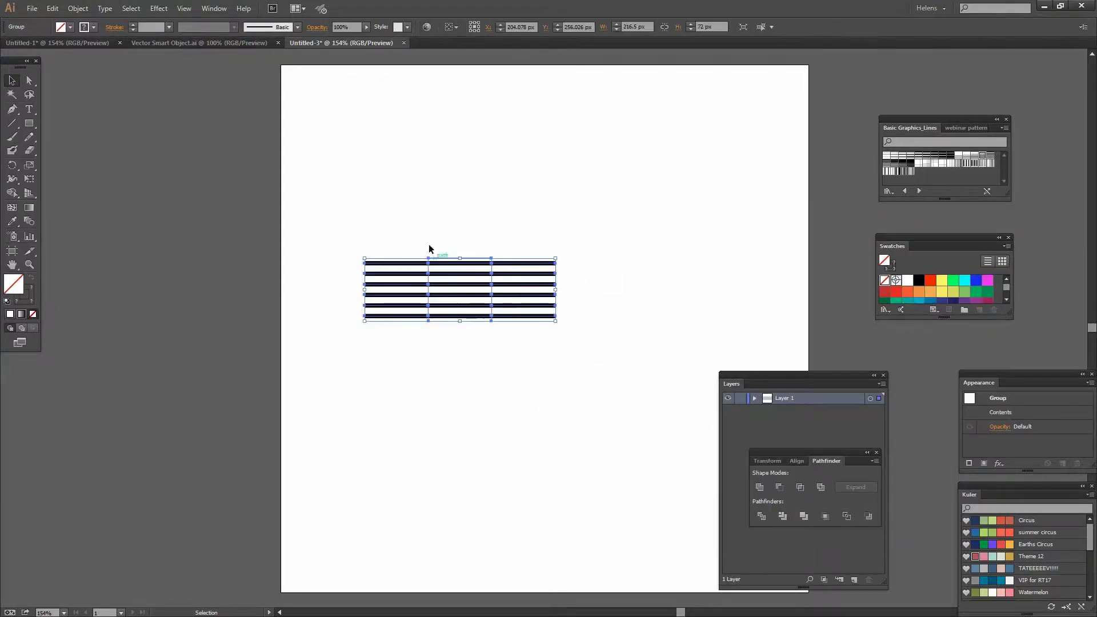
click(428, 364)
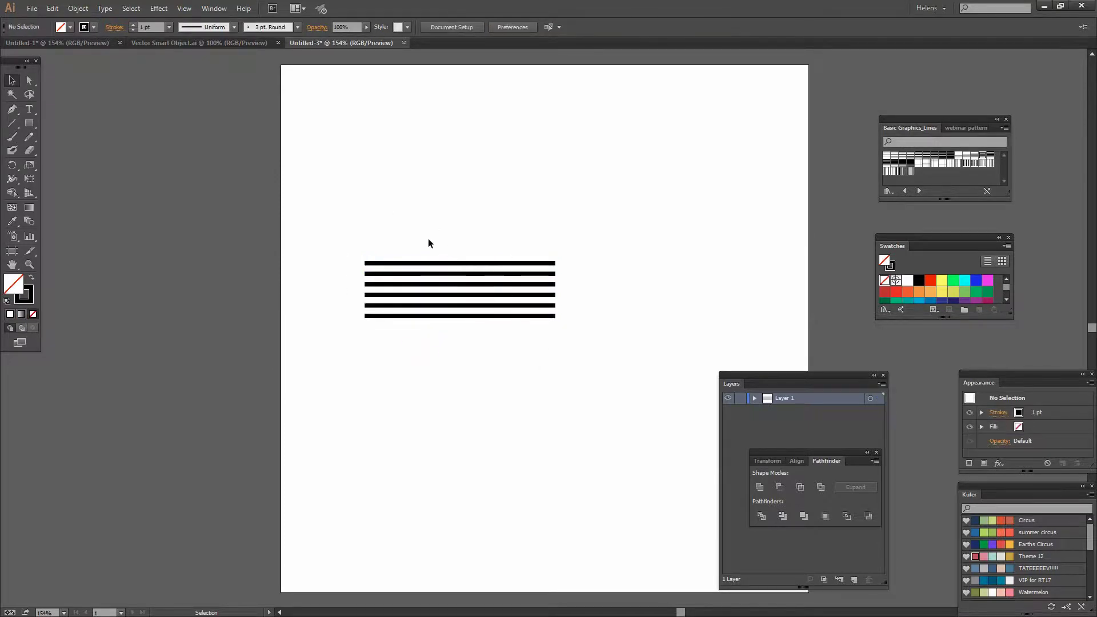
Select the placed stripe artwork and expand Layer 1 and its group to list the subgroups
drag(428, 239, 495, 363)
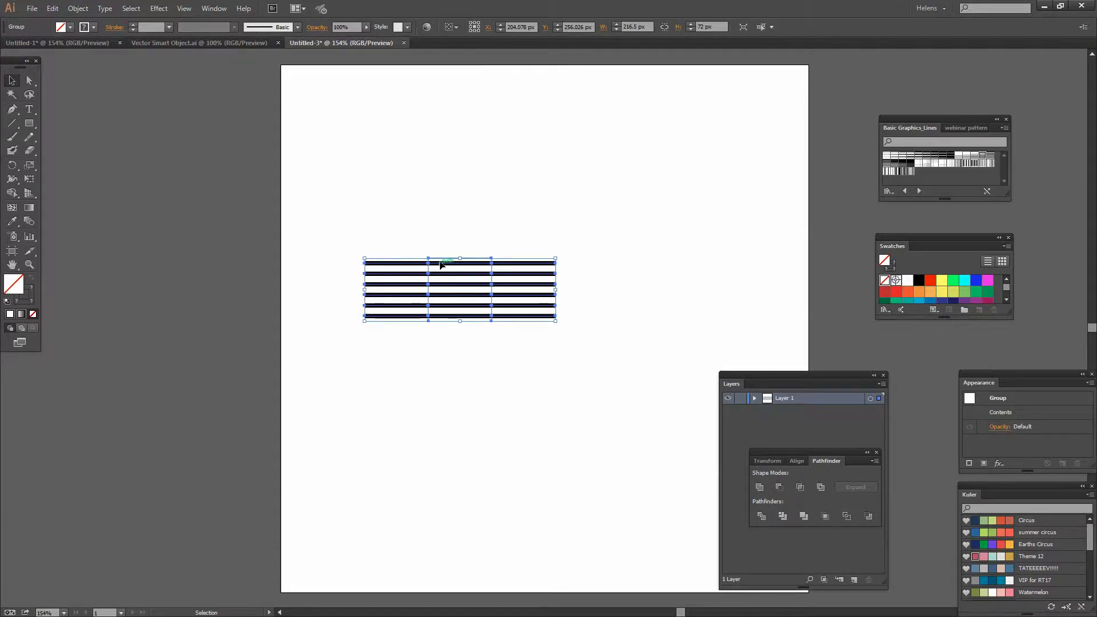
drag(753, 371, 116, 187)
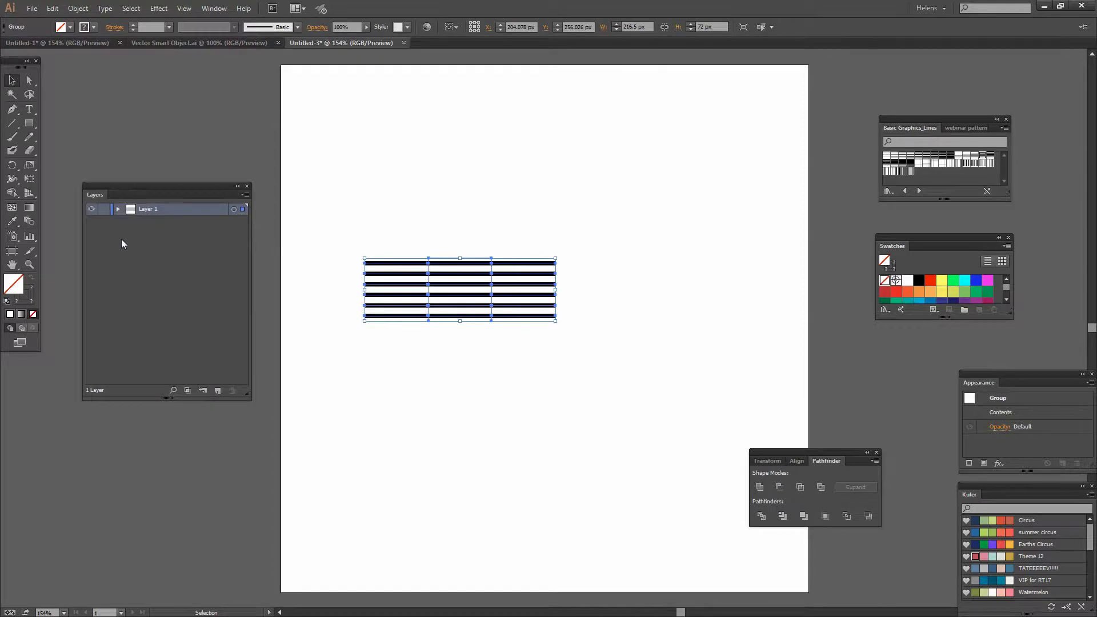
click(119, 209)
click(128, 221)
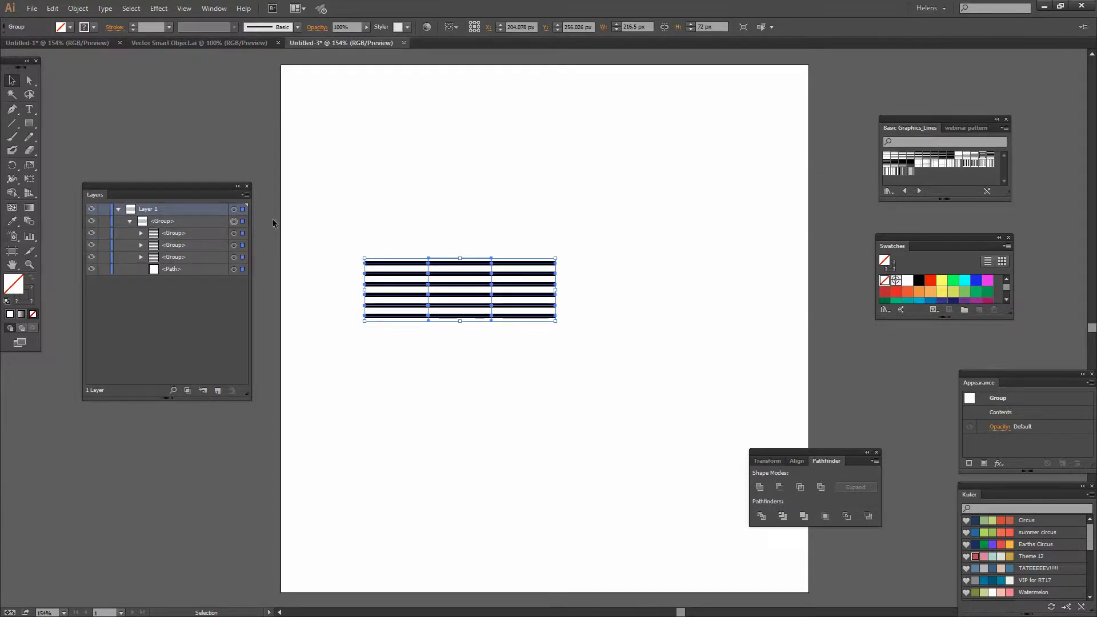
Hide the first and third stripe subgroups so that only the middle block stays visible
click(91, 257)
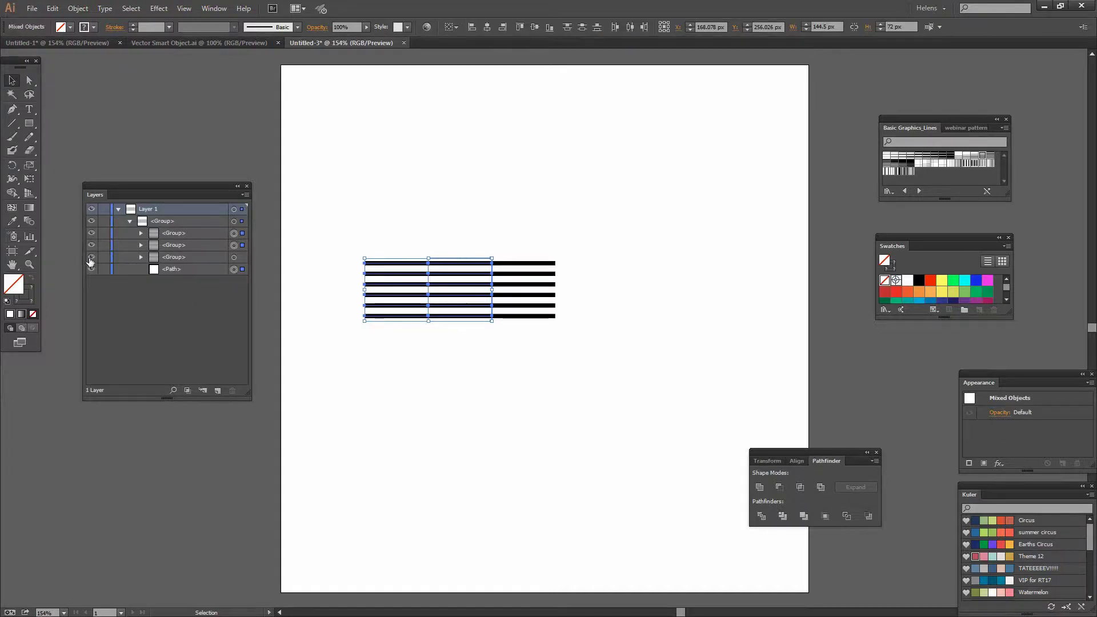
click(92, 259)
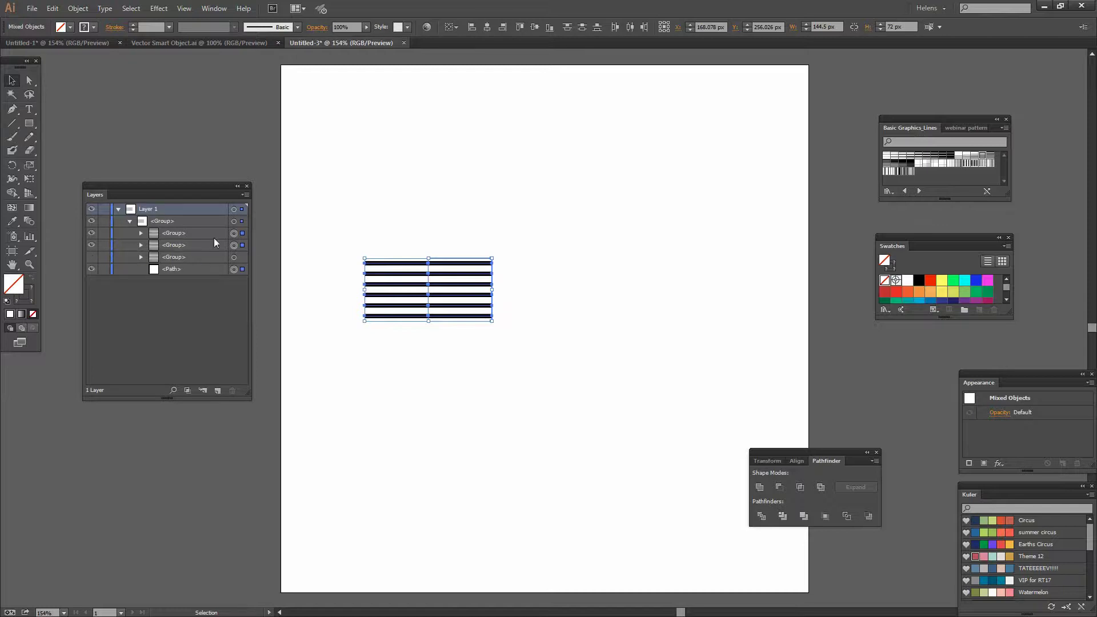
click(92, 245)
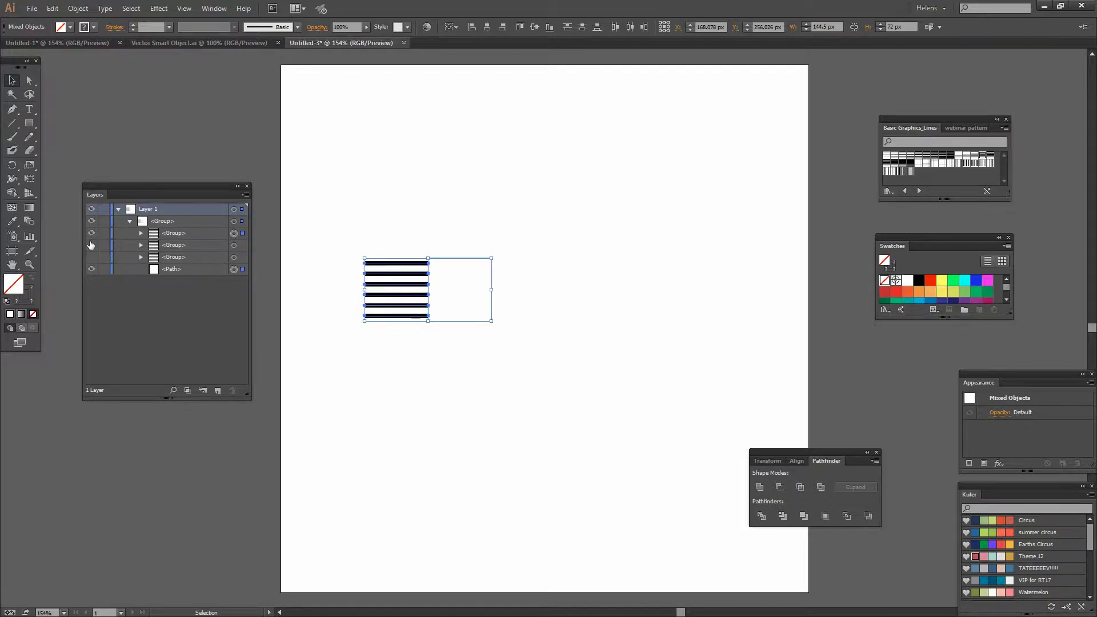
click(90, 244)
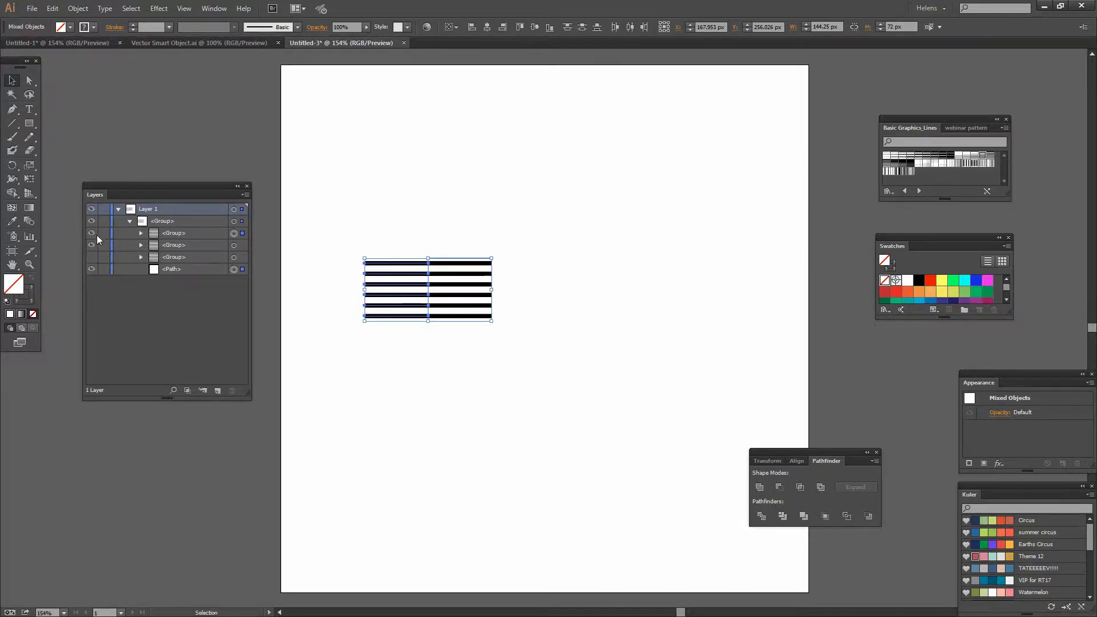
click(92, 233)
click(91, 233)
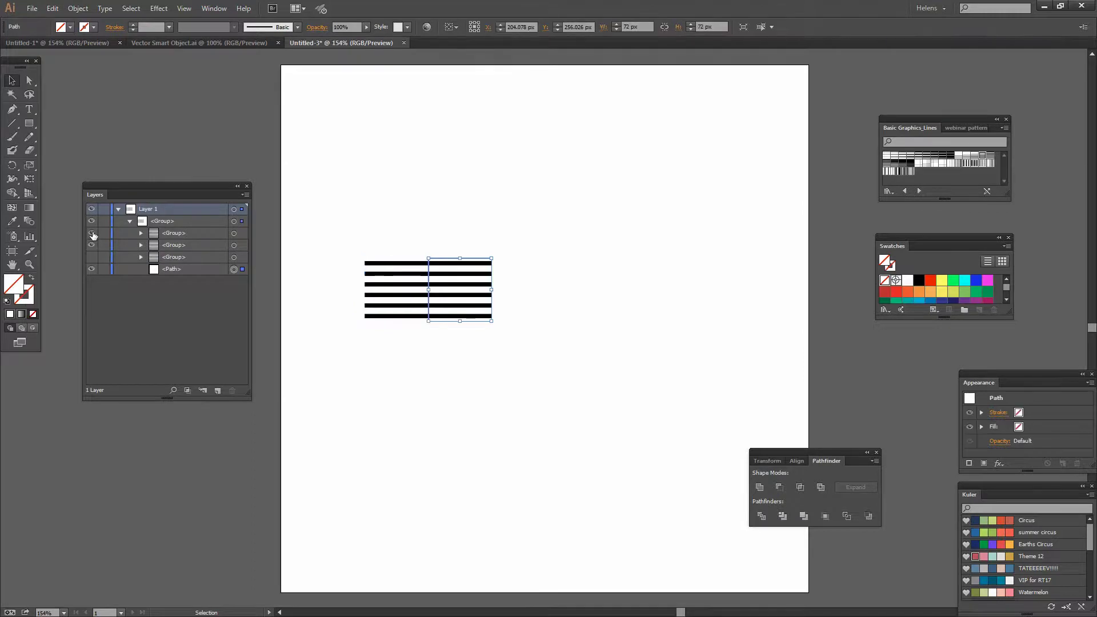
click(91, 233)
Delete the two hidden stripe subgroups on either side of the middle block
click(178, 234)
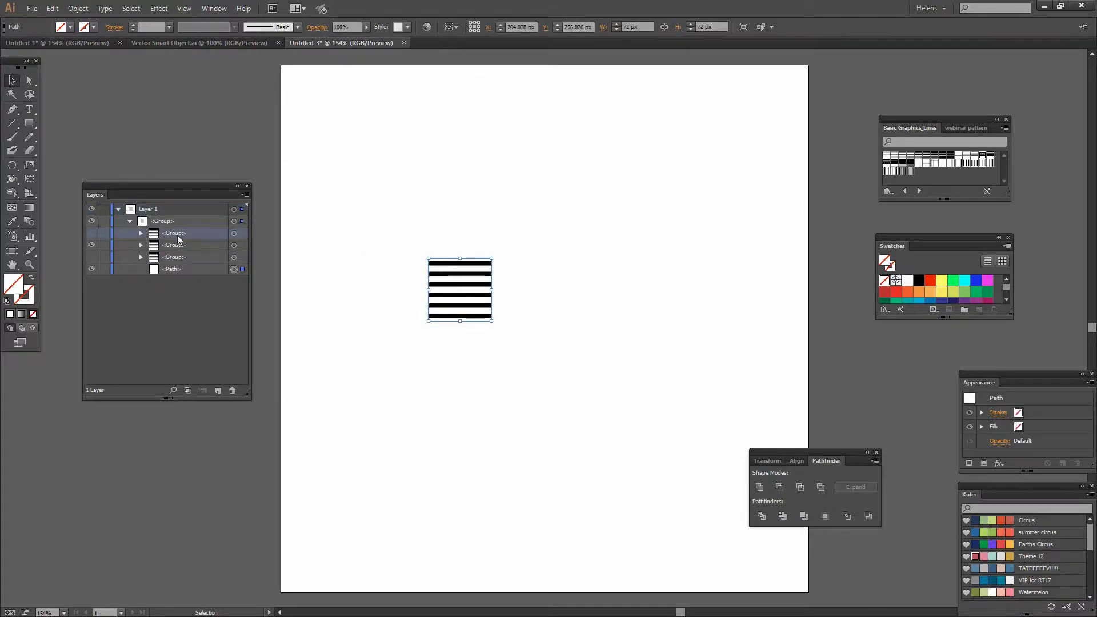
double_click(187, 231)
key(Return)
drag(216, 231, 233, 390)
drag(211, 244, 234, 393)
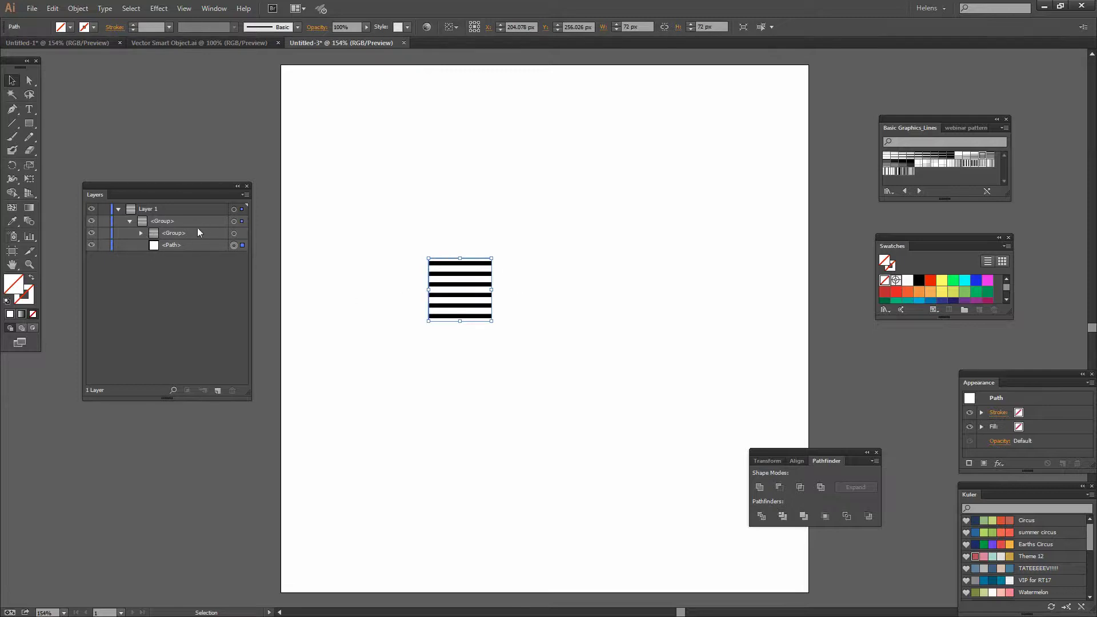
Select the whole remaining stripe group including its bounding path, copy it and switch to Photoshop
click(234, 220)
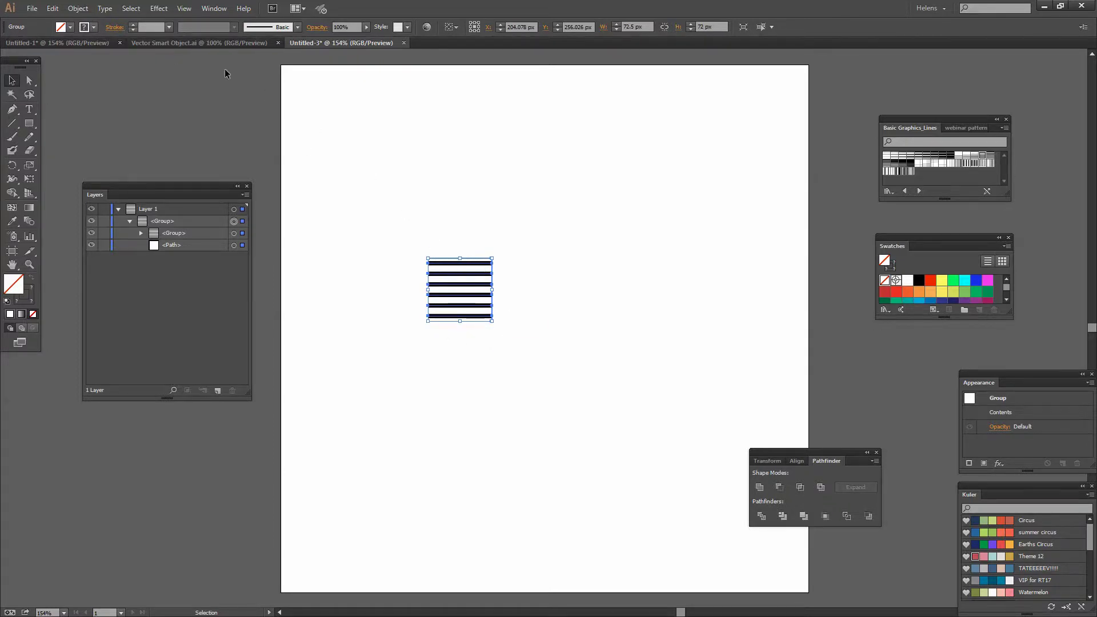
click(52, 8)
click(52, 8)
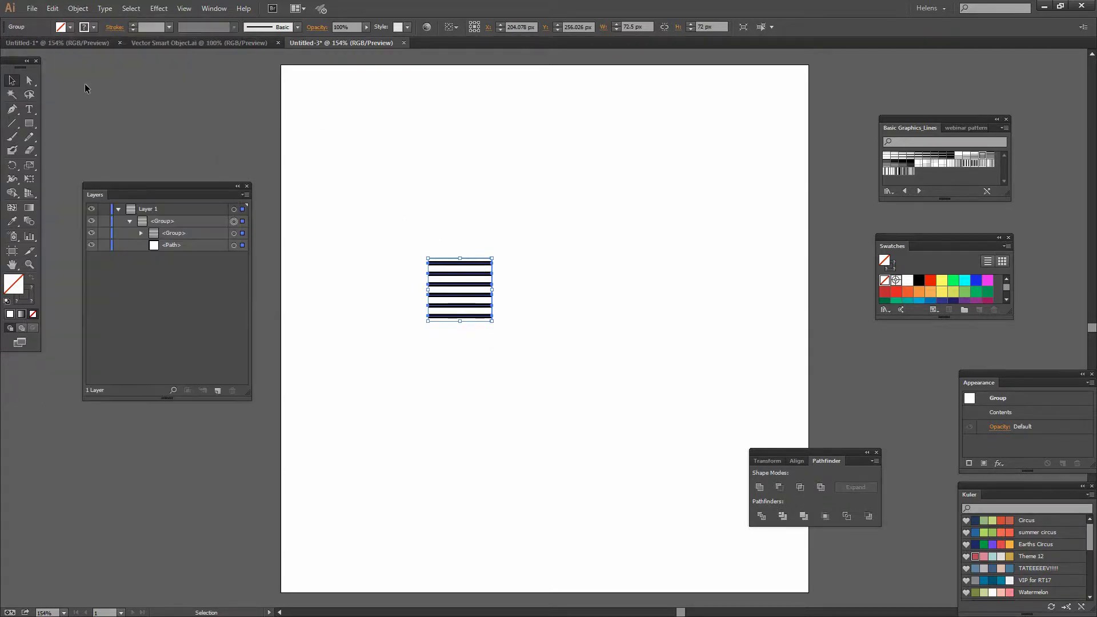
click(52, 8)
click(70, 64)
key(alt+Tab)
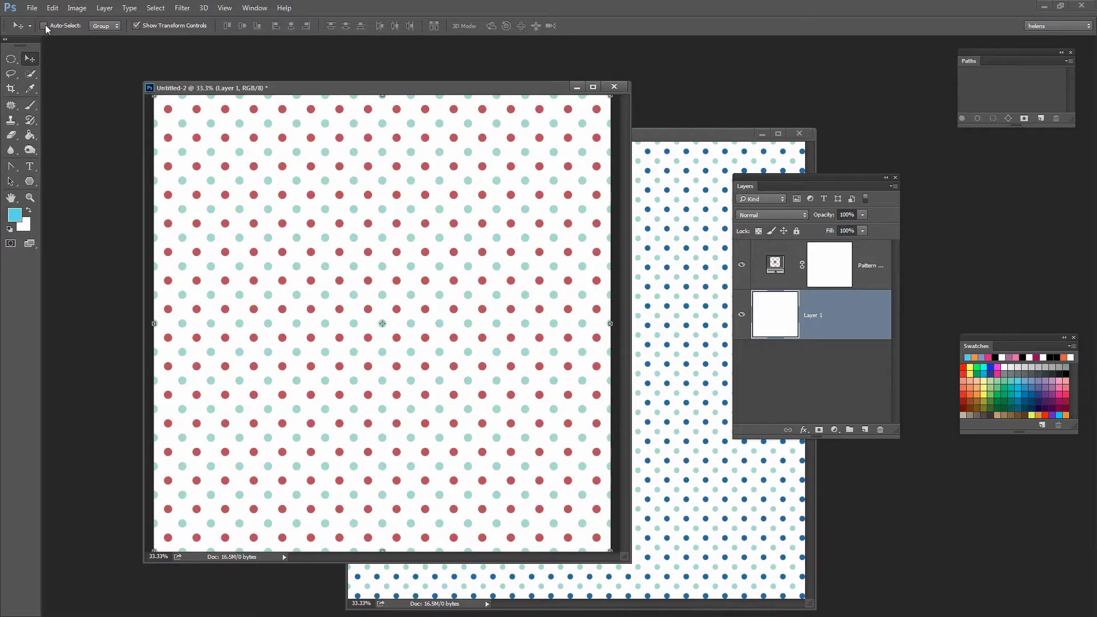
Create a 200 by 200 pixel, 72 pixels/inch CMYK document with a transparent background
click(31, 7)
click(42, 21)
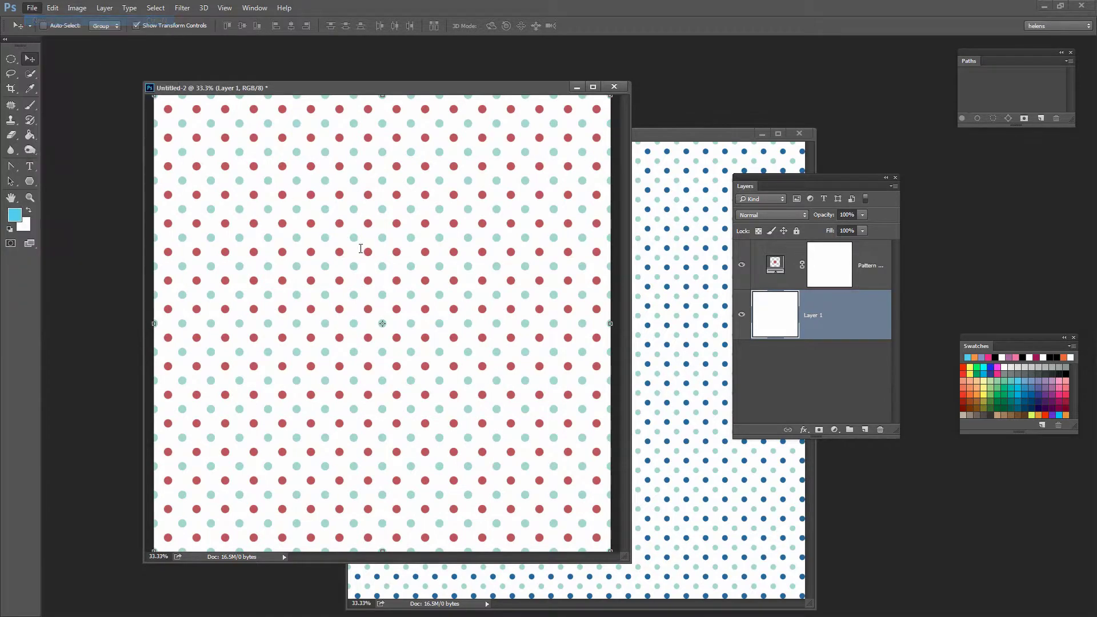
double_click(275, 303)
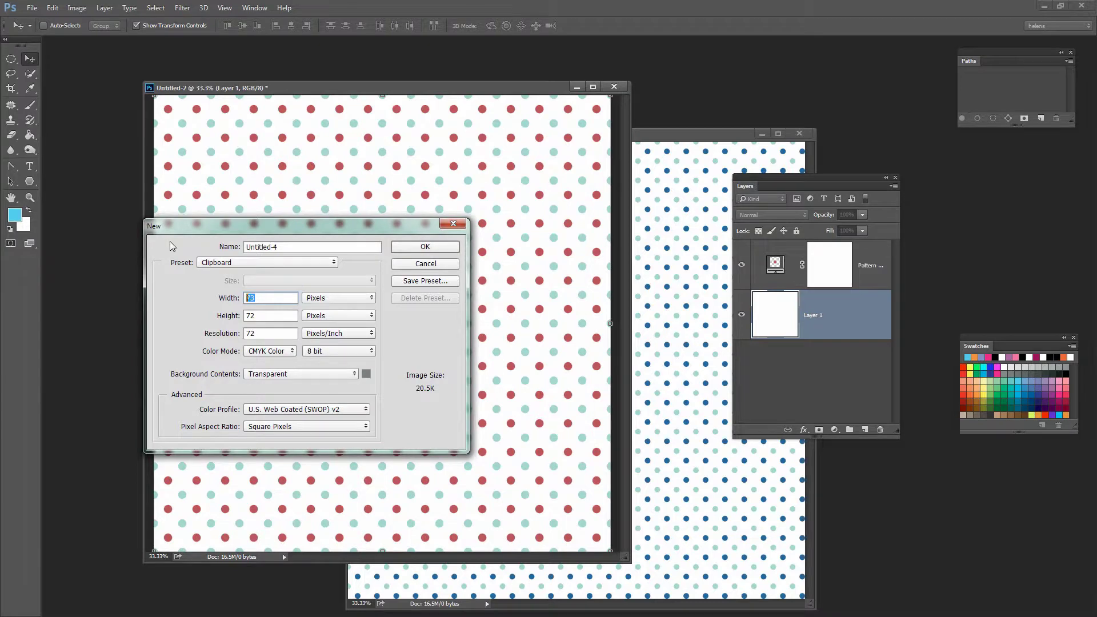
text(200)
key(Tab)
text(200)
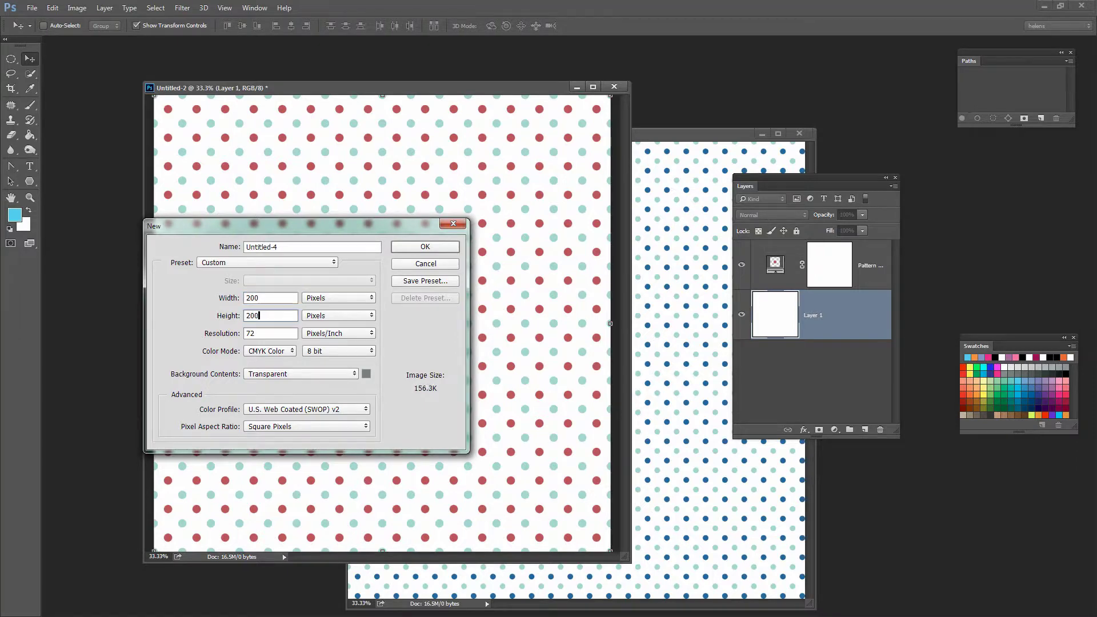
click(424, 248)
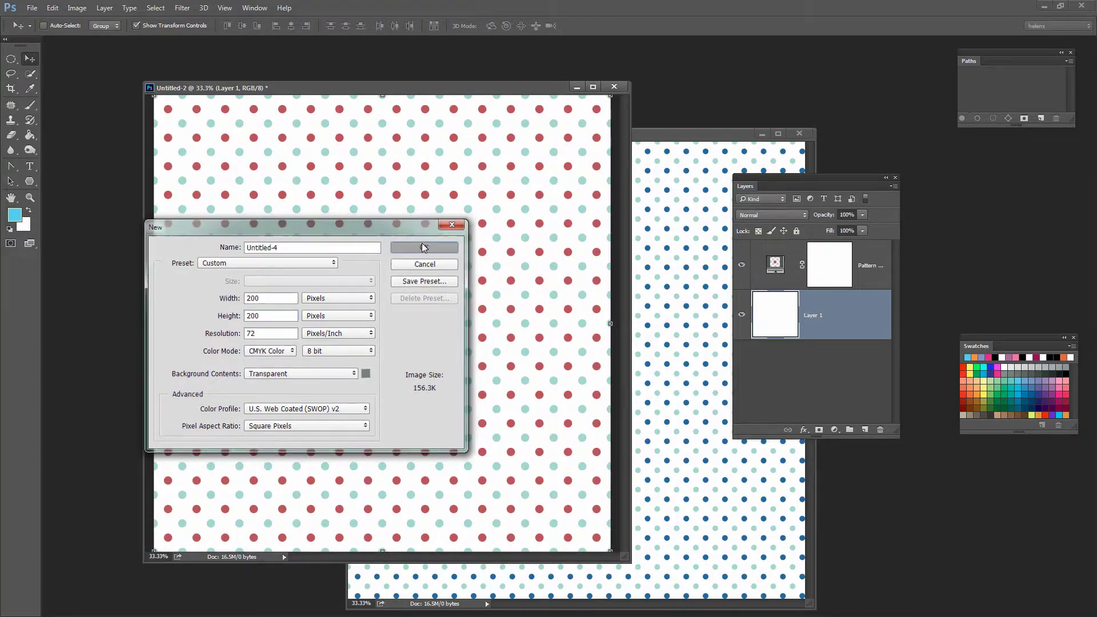
Enlarge the new document's window and paste the copied stripes into it as a Smart Object
drag(192, 207, 642, 503)
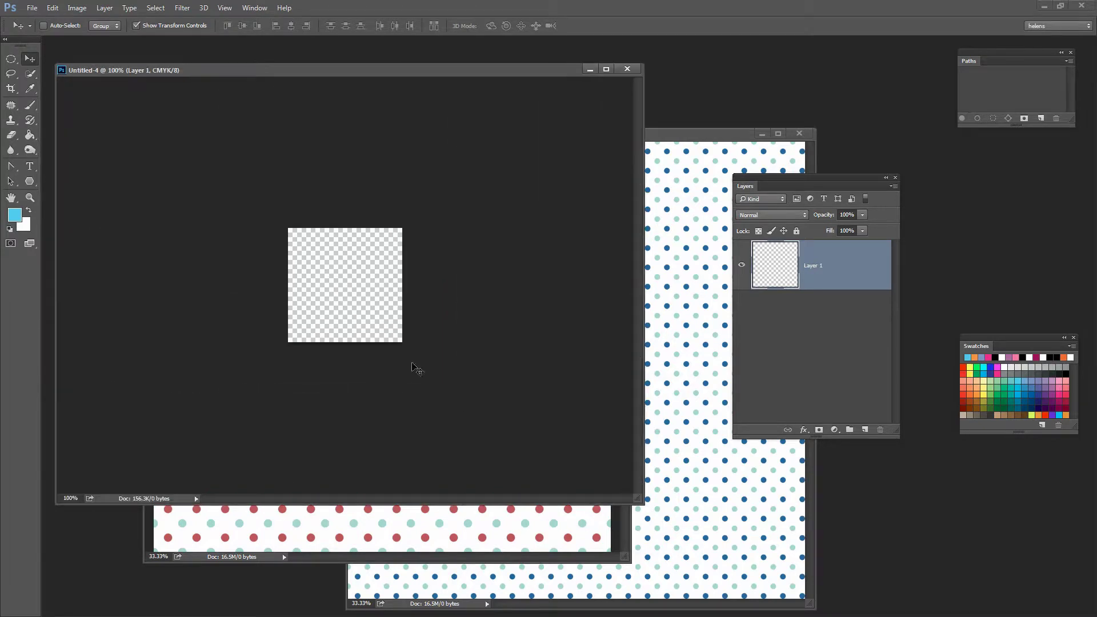
click(53, 11)
click(75, 108)
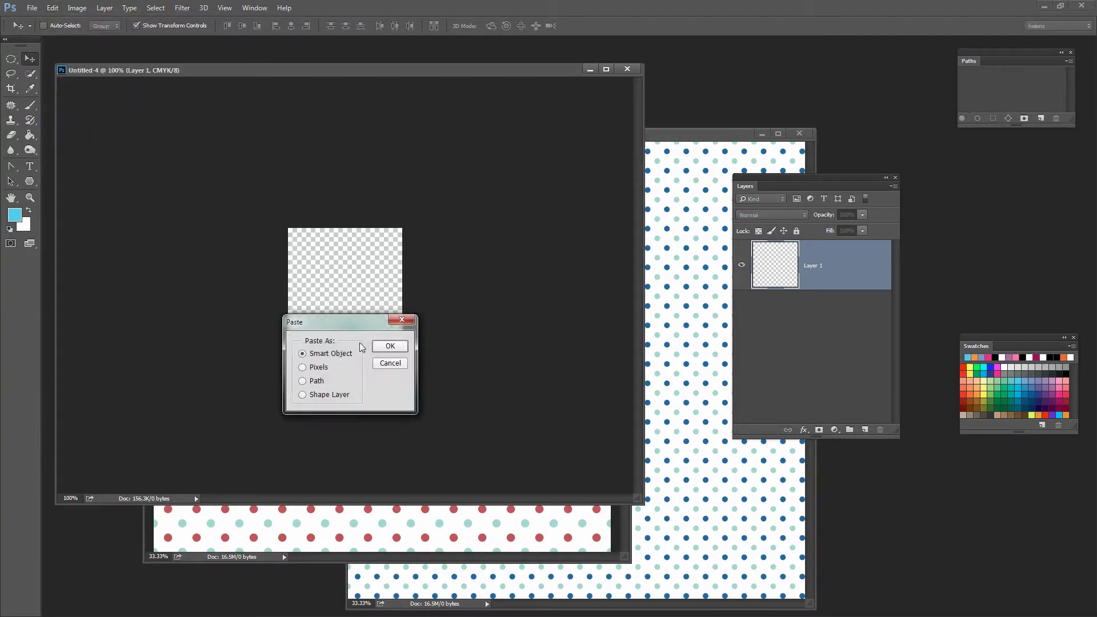
click(379, 346)
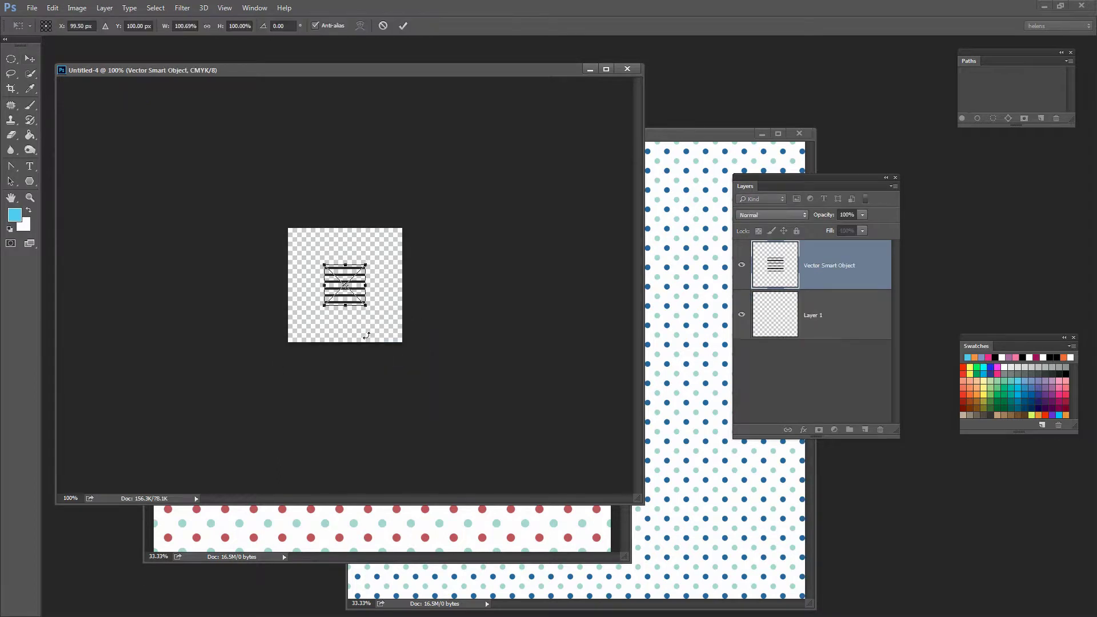
Scale the pasted stripe Smart Object to fill the entire 200 by 200 pixel canvas and commit the transformation
drag(322, 306, 286, 341)
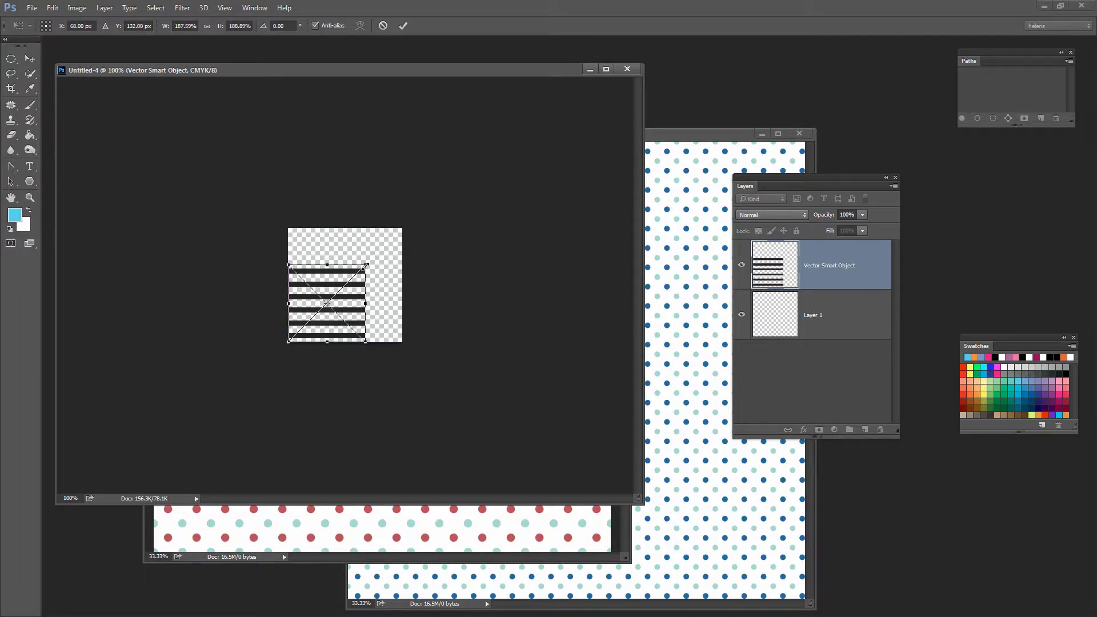
drag(366, 265, 403, 228)
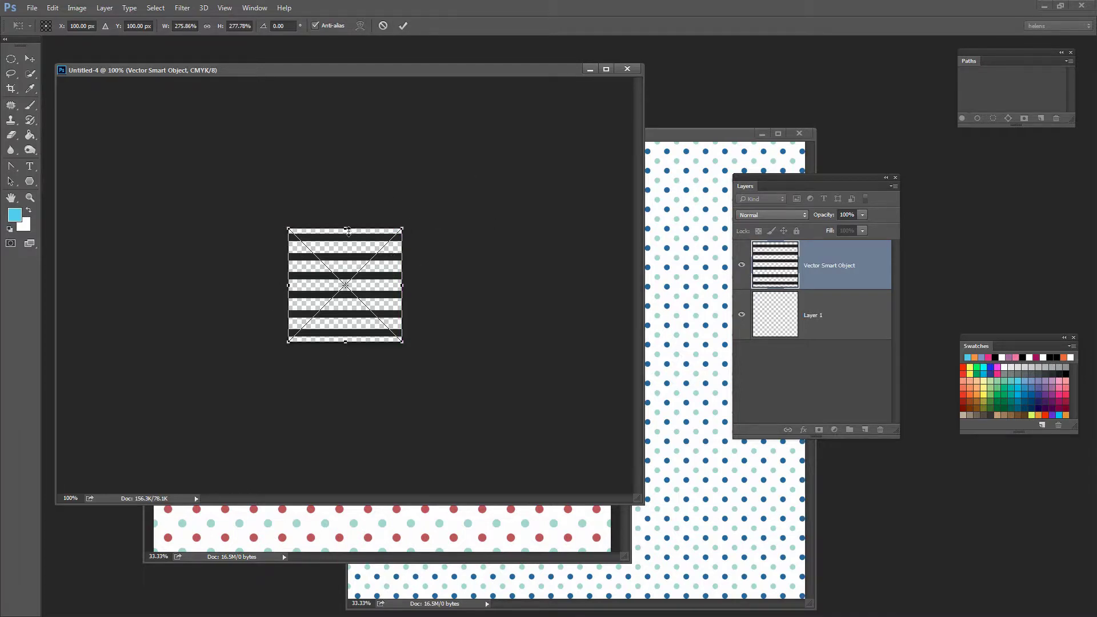
mouse_move(347, 227)
mouse_down()
mouse_move(348, 240)
mouse_move(348, 230)
mouse_up()
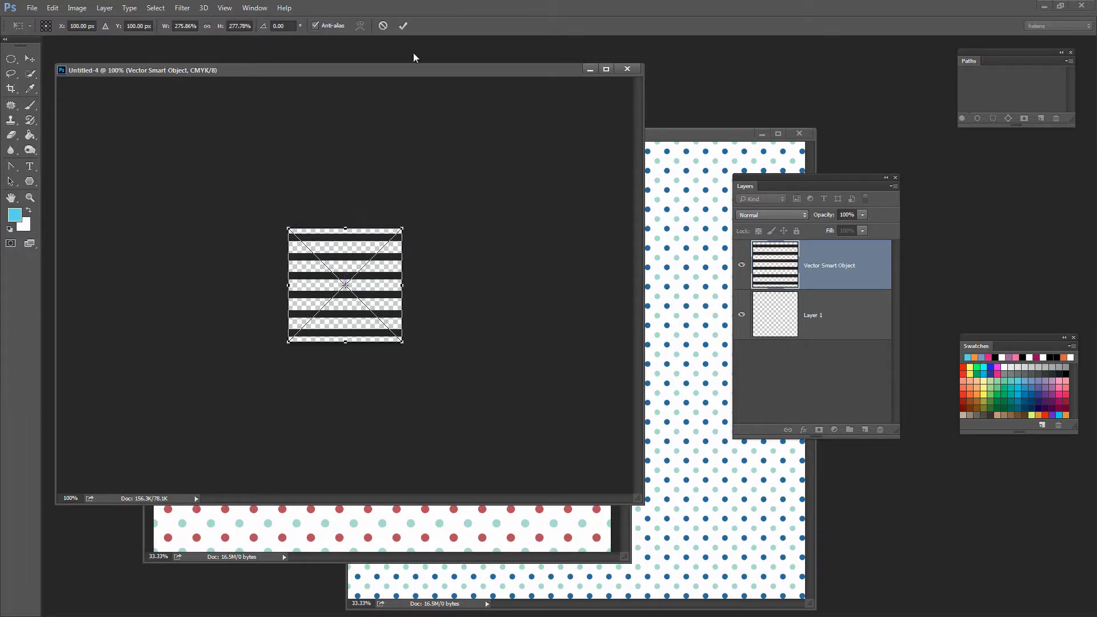
click(404, 26)
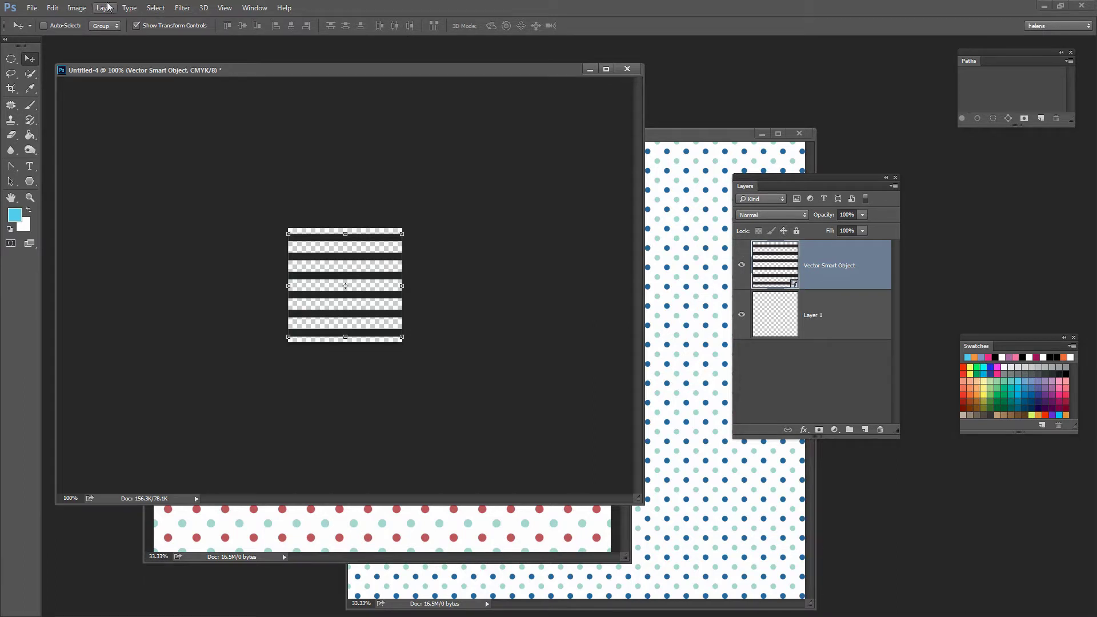
Define the striped tile as a pattern named "l" and close its document without saving
click(51, 9)
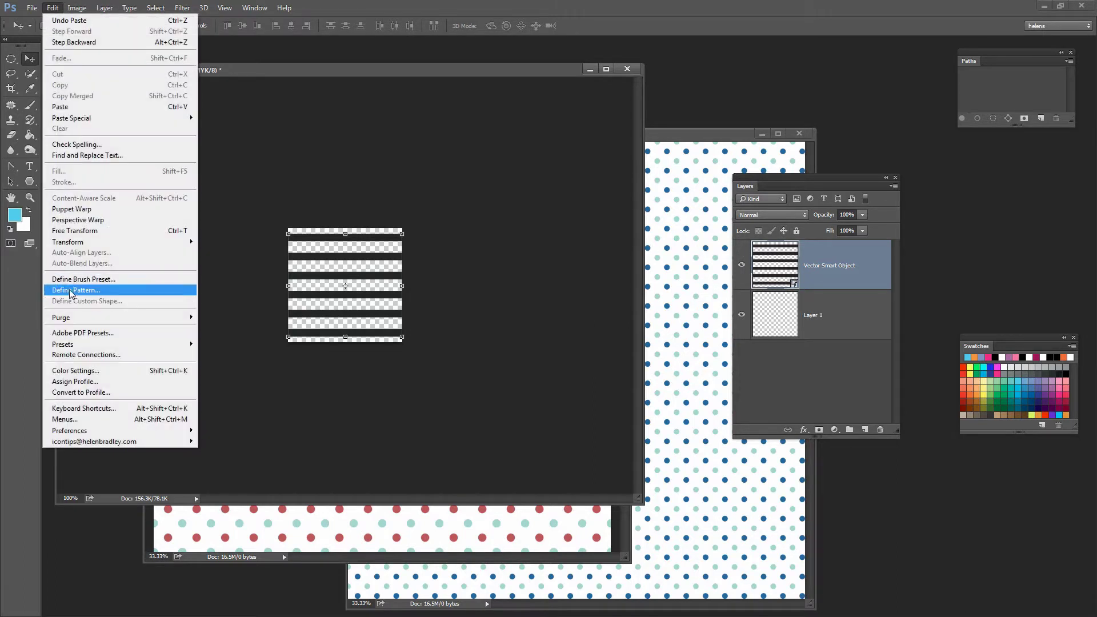
click(76, 289)
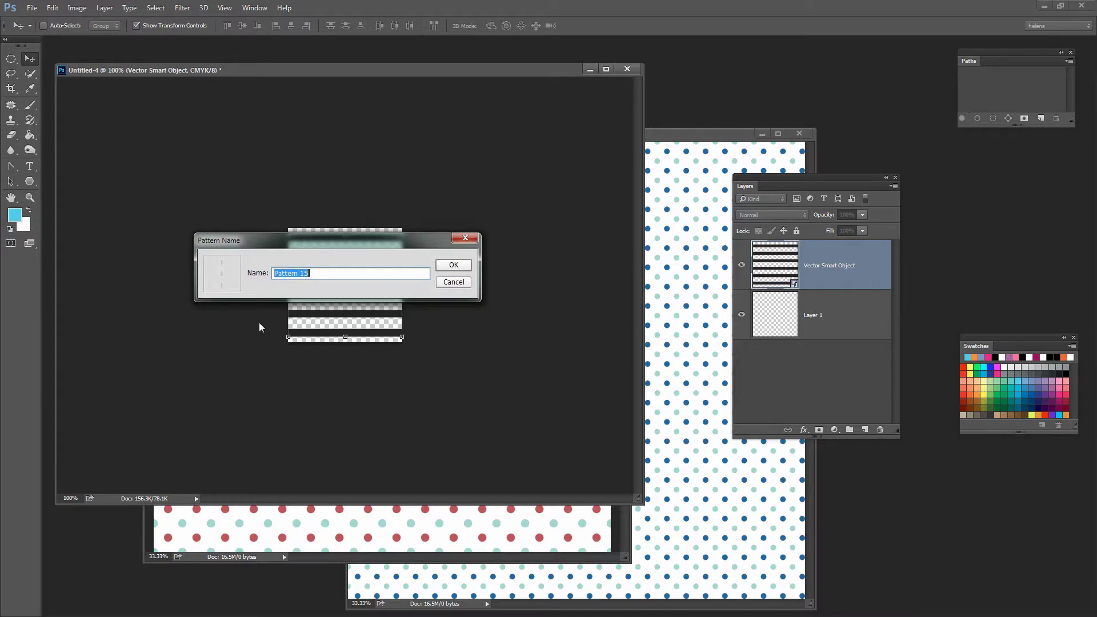
text(l)
key(Return)
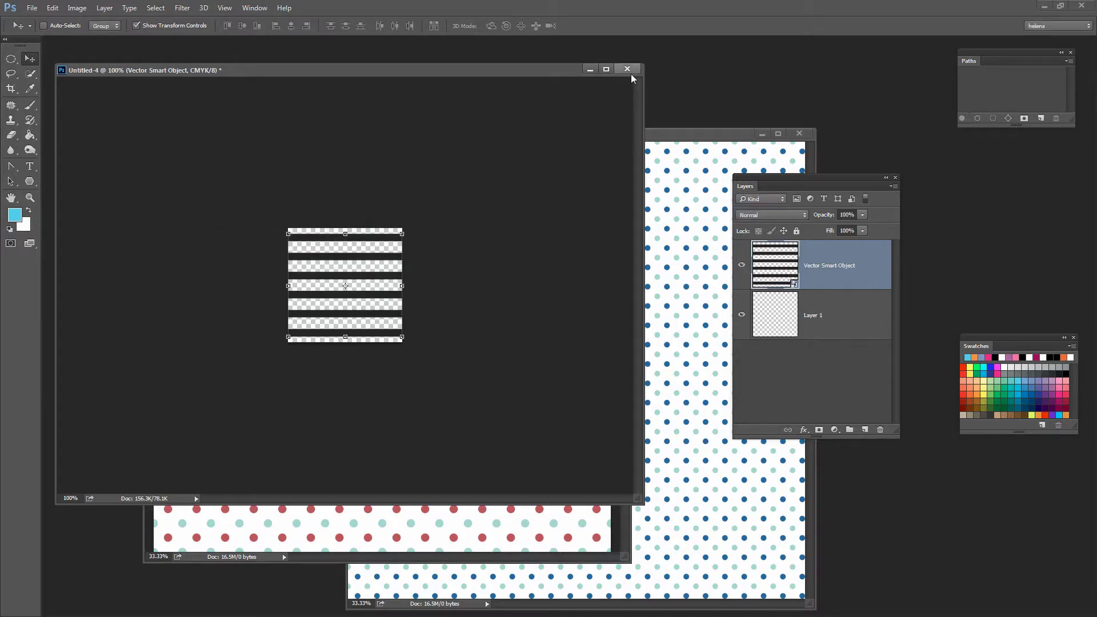
click(627, 69)
click(550, 239)
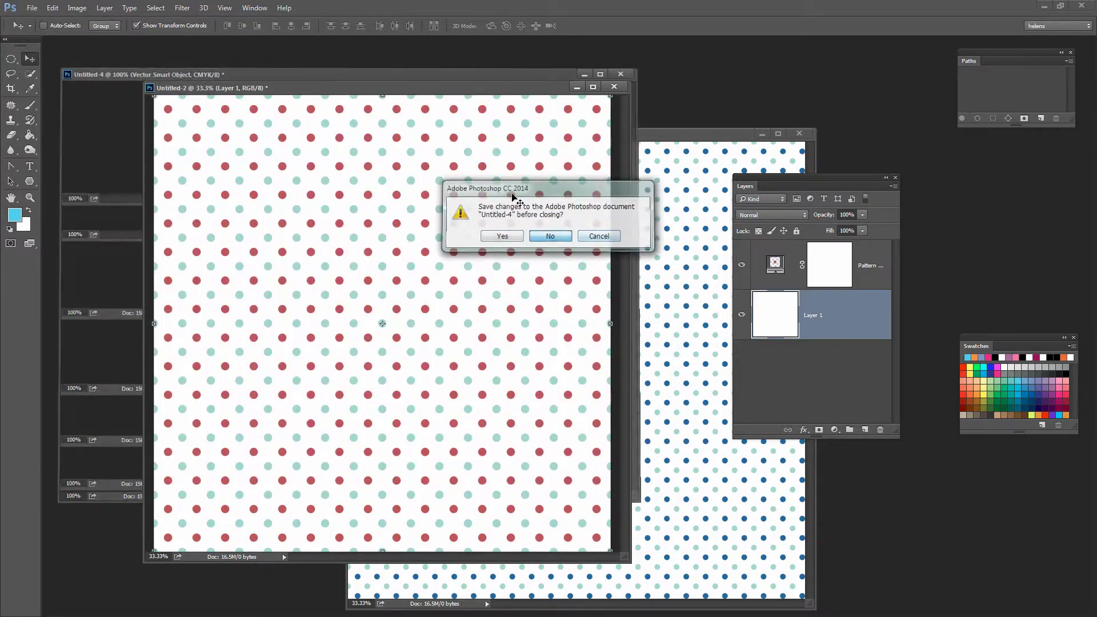
Create a 2400 by 2400 pixel, 72 pixels/inch CMYK document with a transparent background and fill its layer with white
click(32, 8)
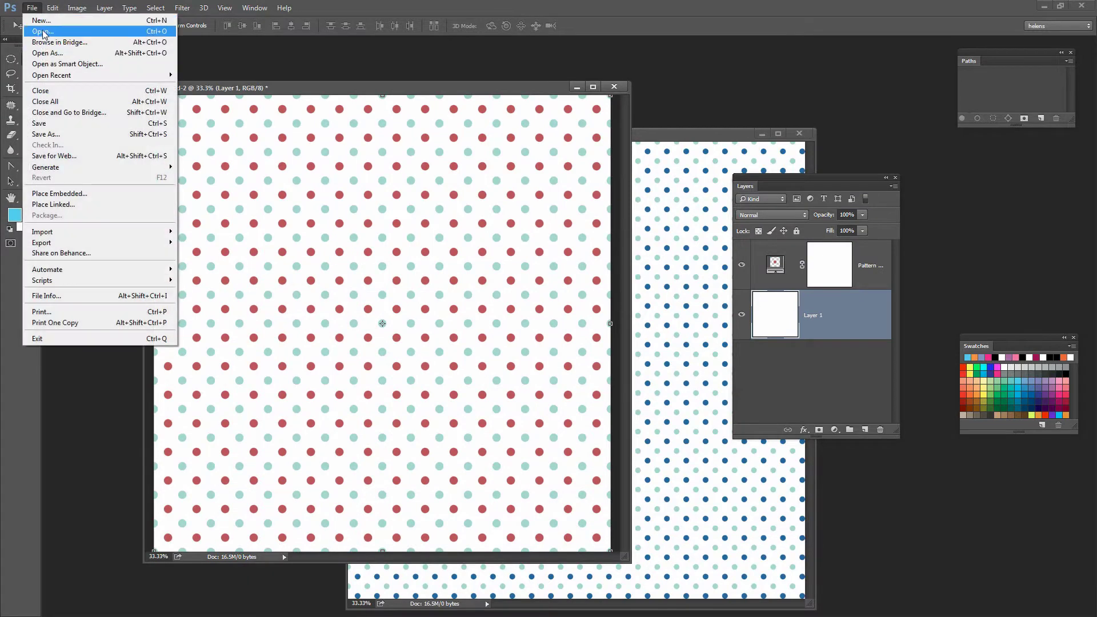
click(46, 20)
click(260, 298)
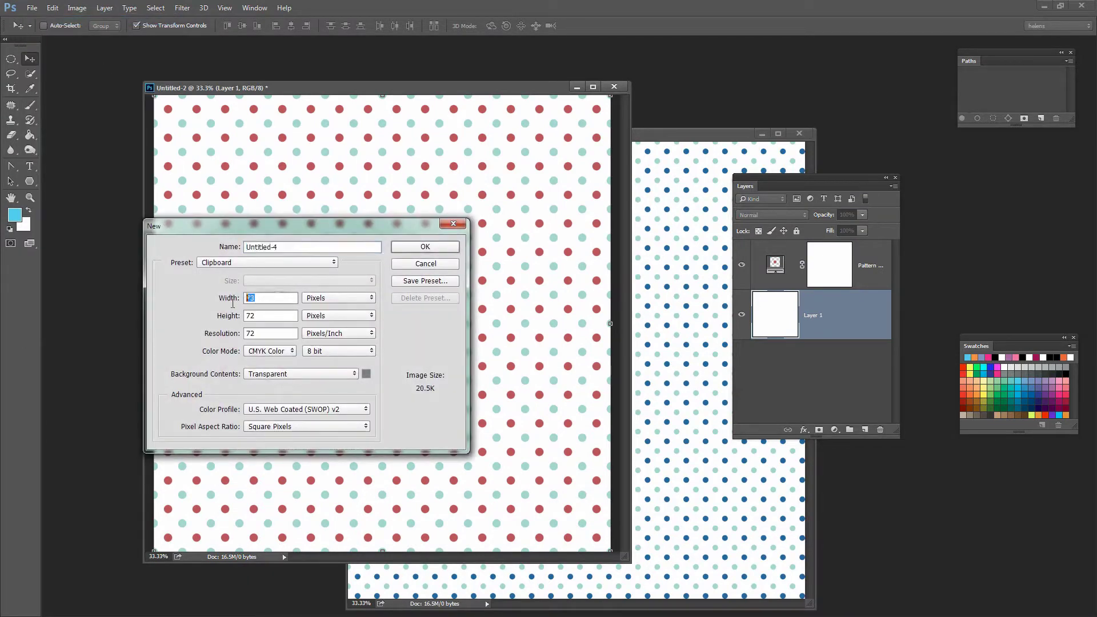
text(2400)
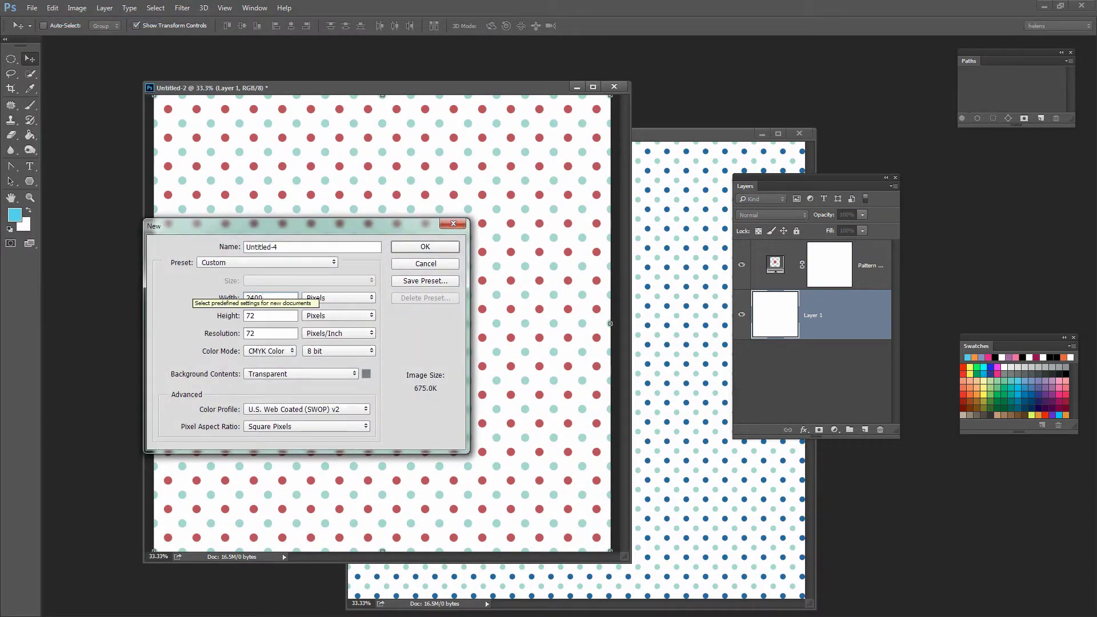
key(Tab)
text(2400)
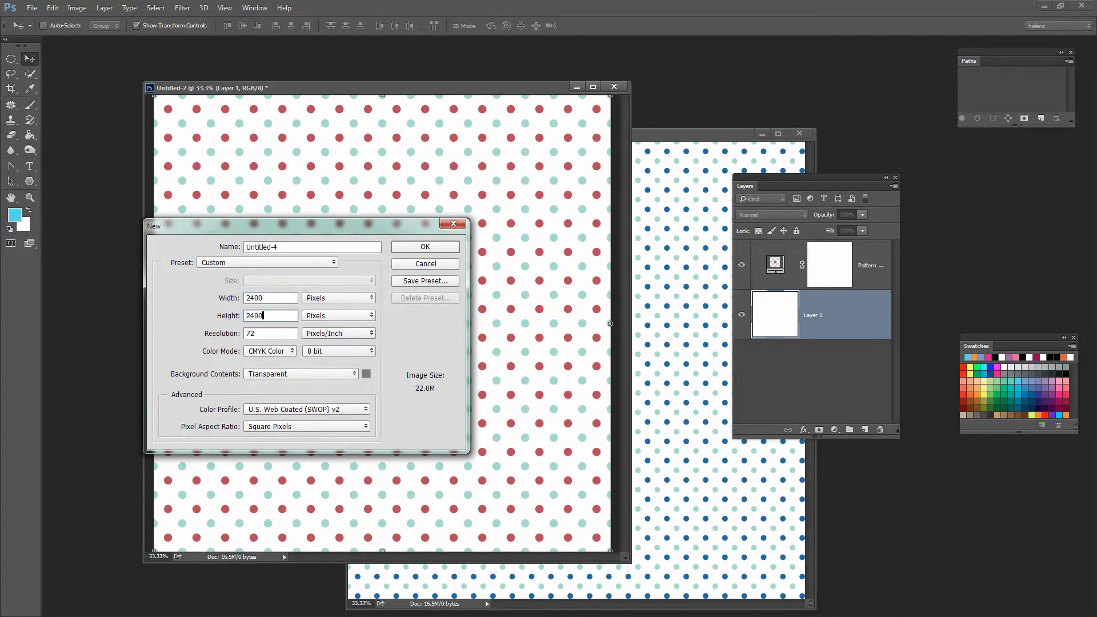
key(Return)
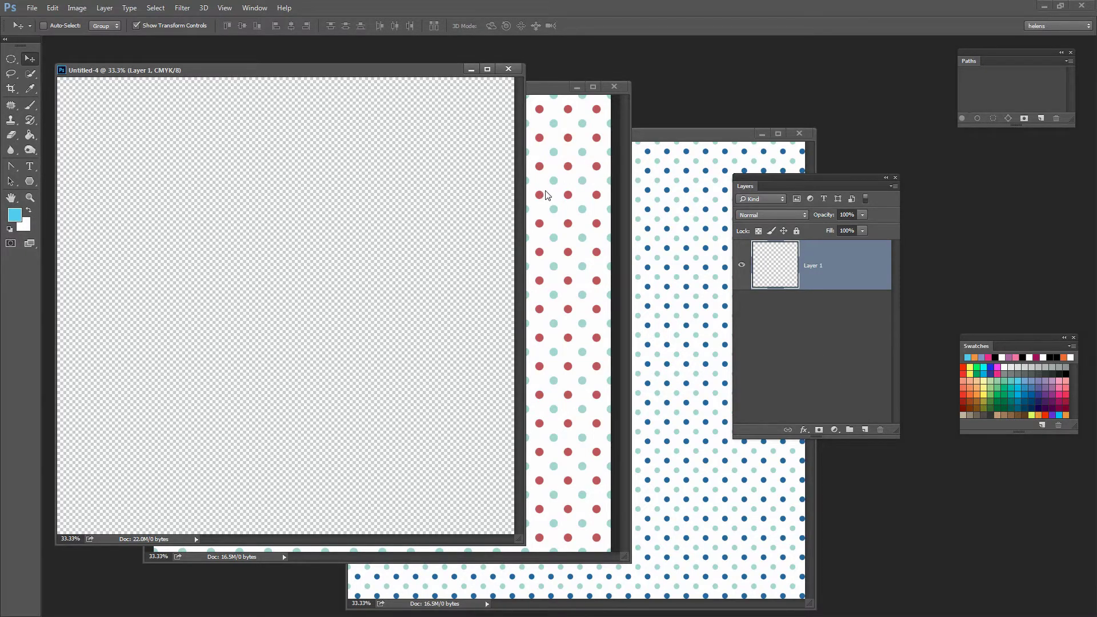
key(ctrl+BackSpace)
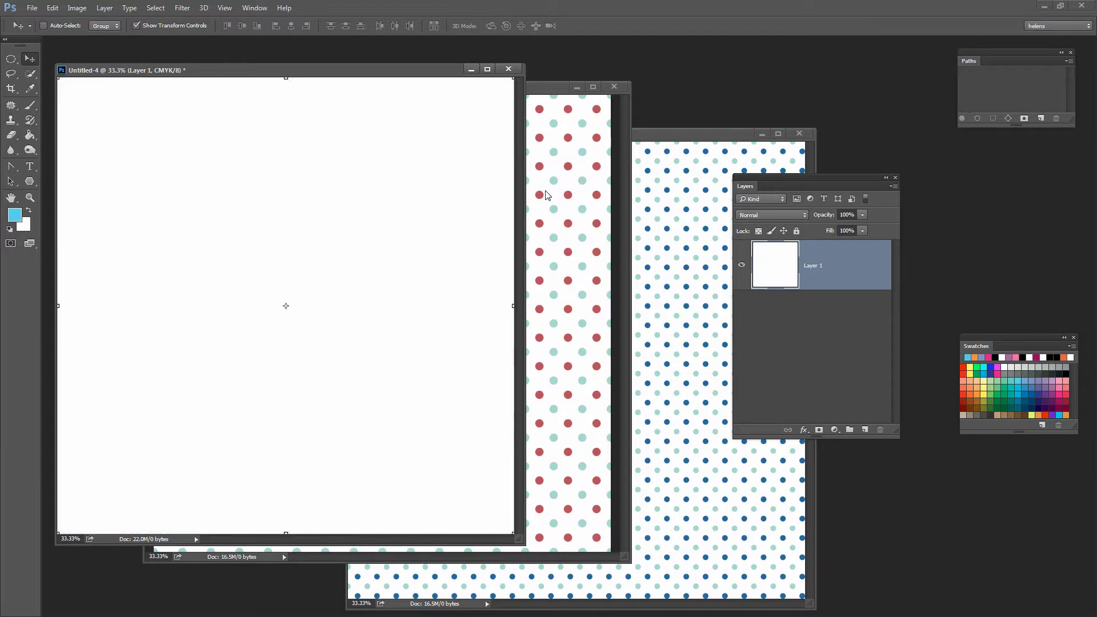
Add a Pattern fill layer above the white layer using the black stripe pattern at 50% scale
click(105, 8)
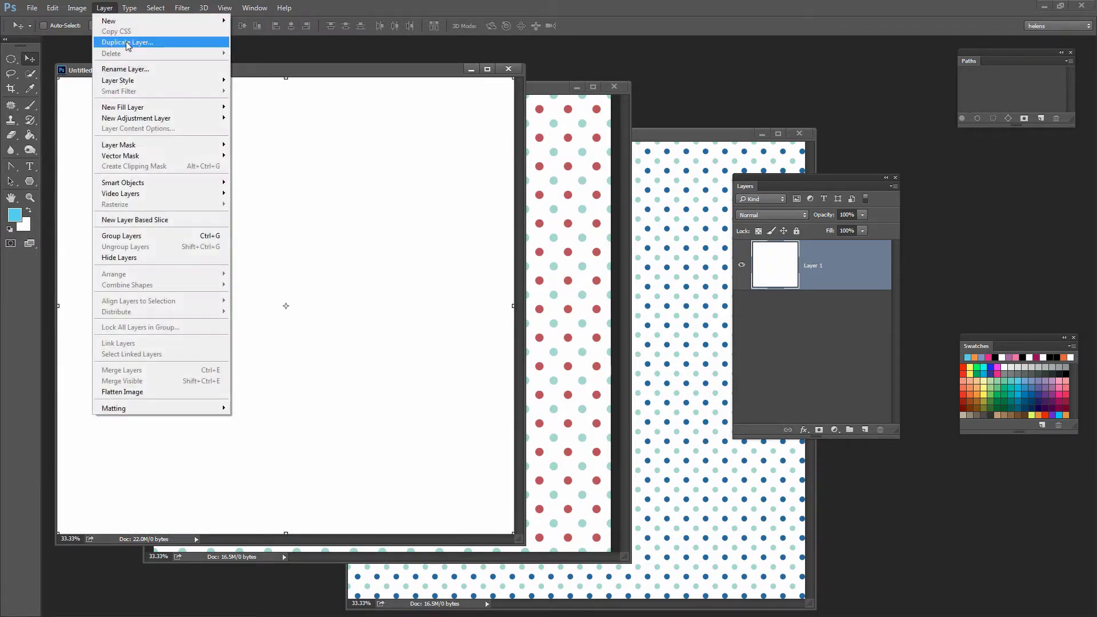
mouse_move(160, 111)
click(54, 130)
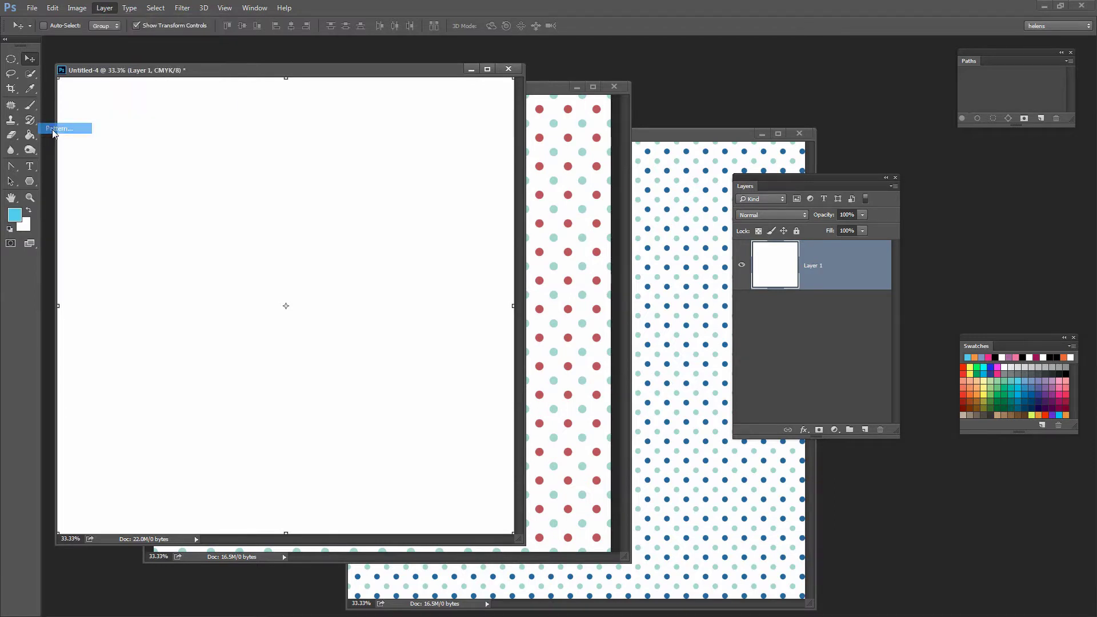
click(371, 168)
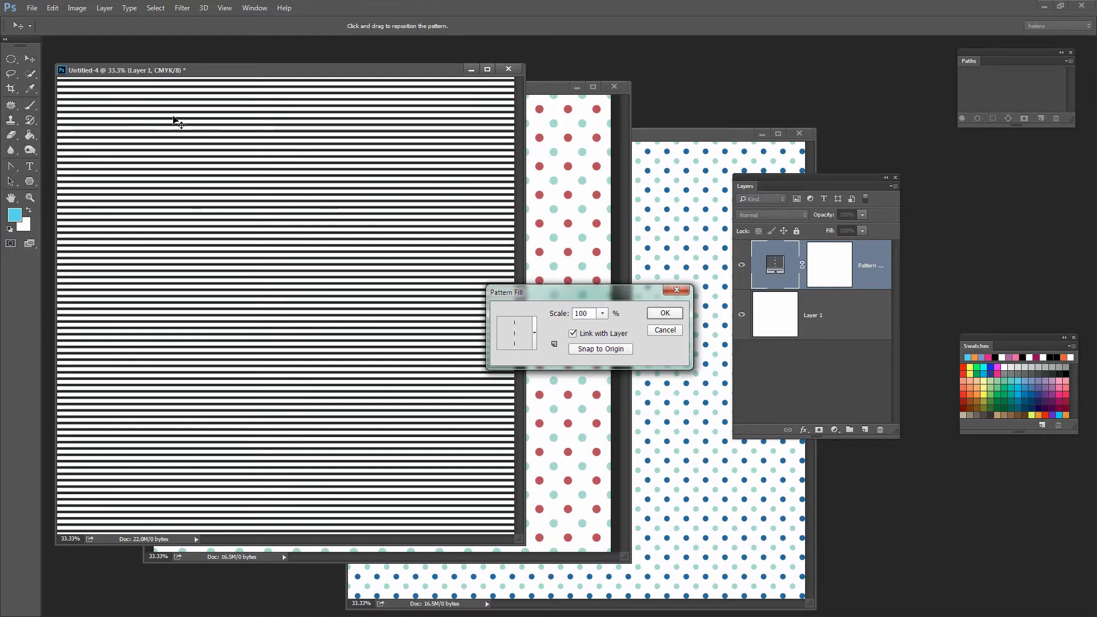
click(601, 314)
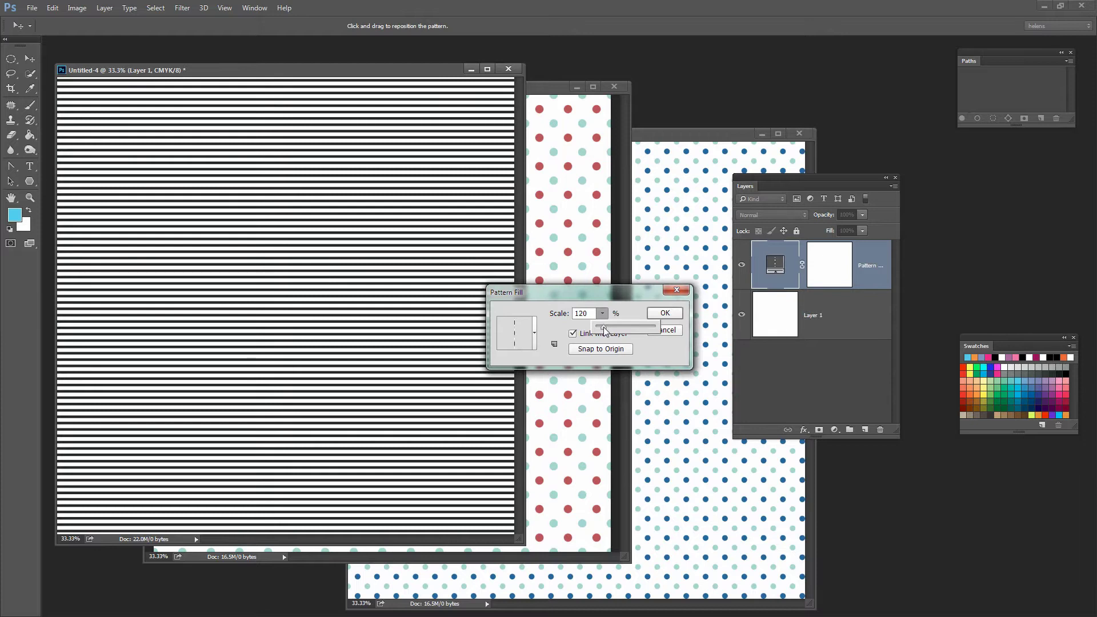
drag(625, 328, 598, 328)
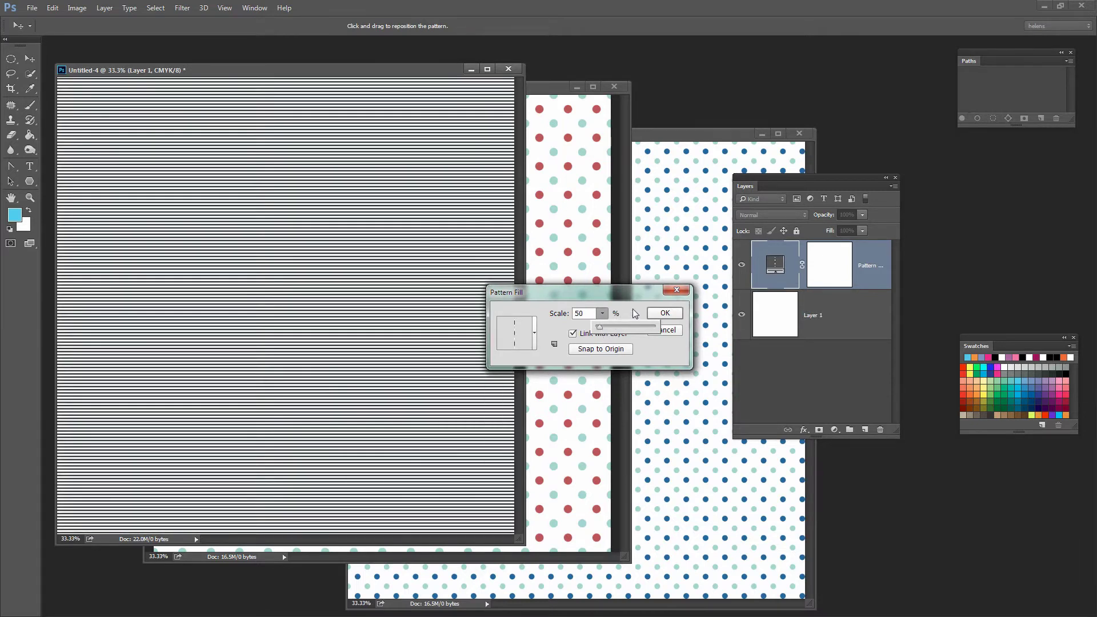
click(665, 313)
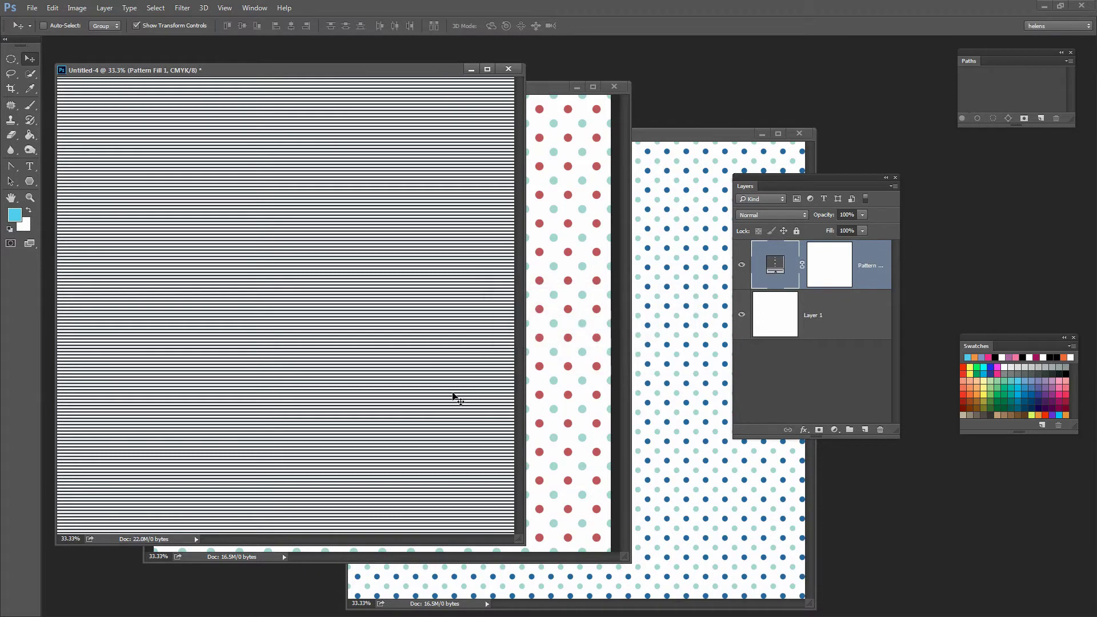